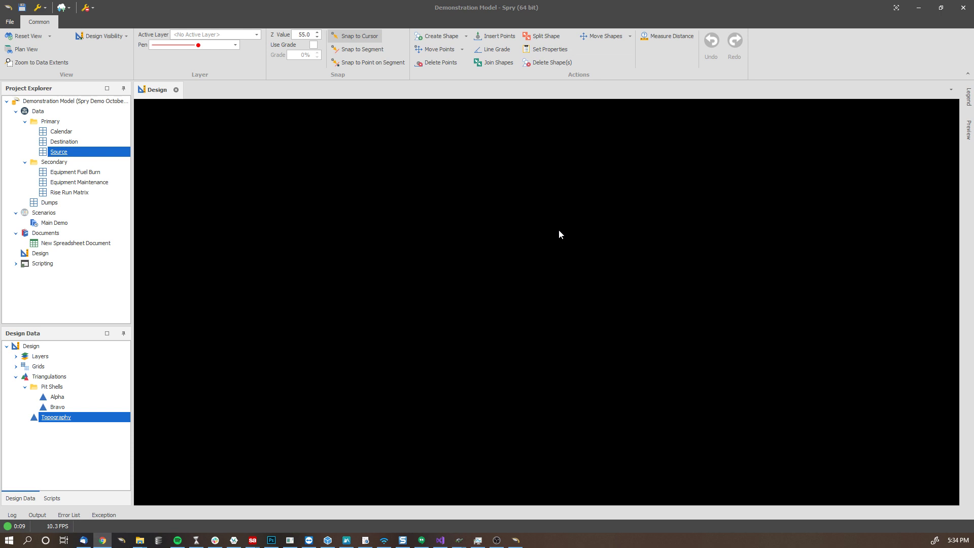
Simplify the Topography triangulation using the Point Collapse algorithm with Overwrite Existing Triangulation turned off.
left_click(557, 229)
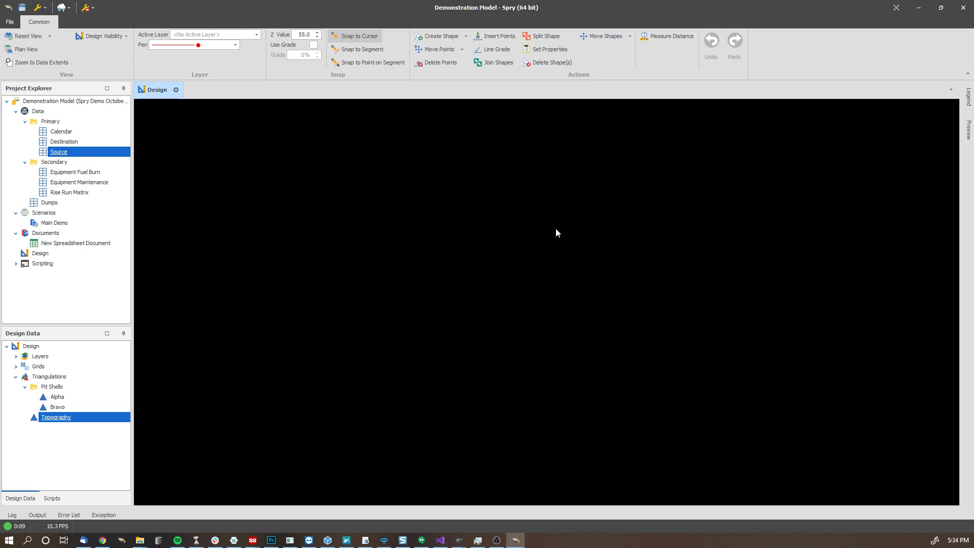
right_click(54, 421)
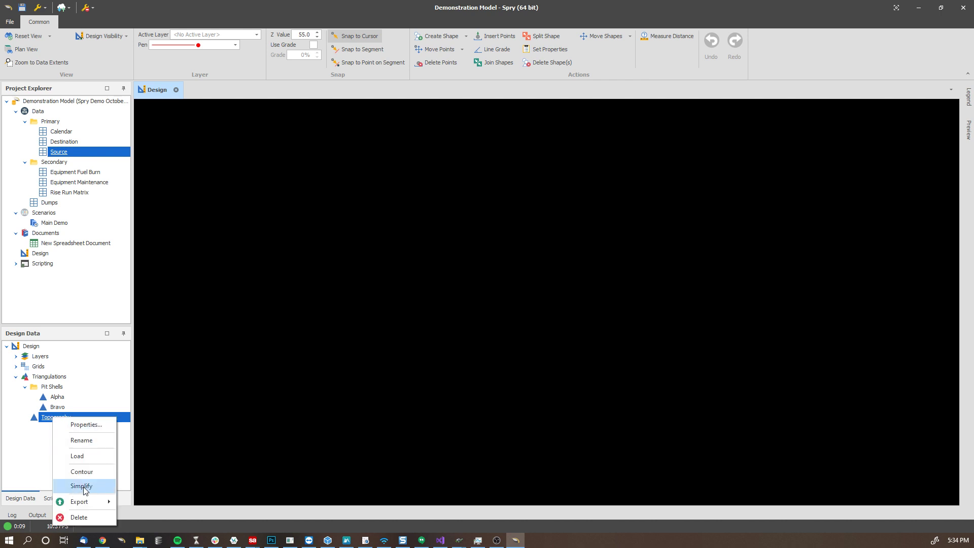
left_click(57, 483)
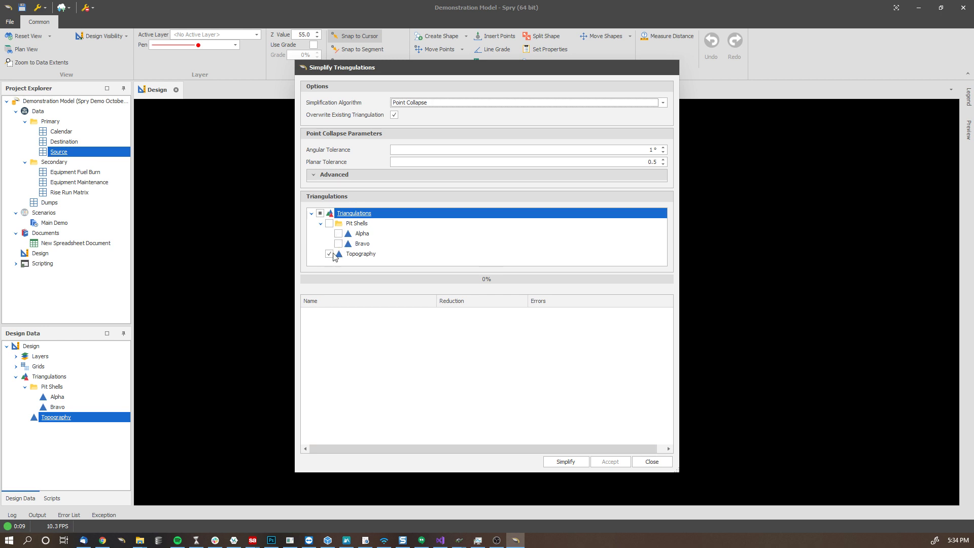
left_click(425, 103)
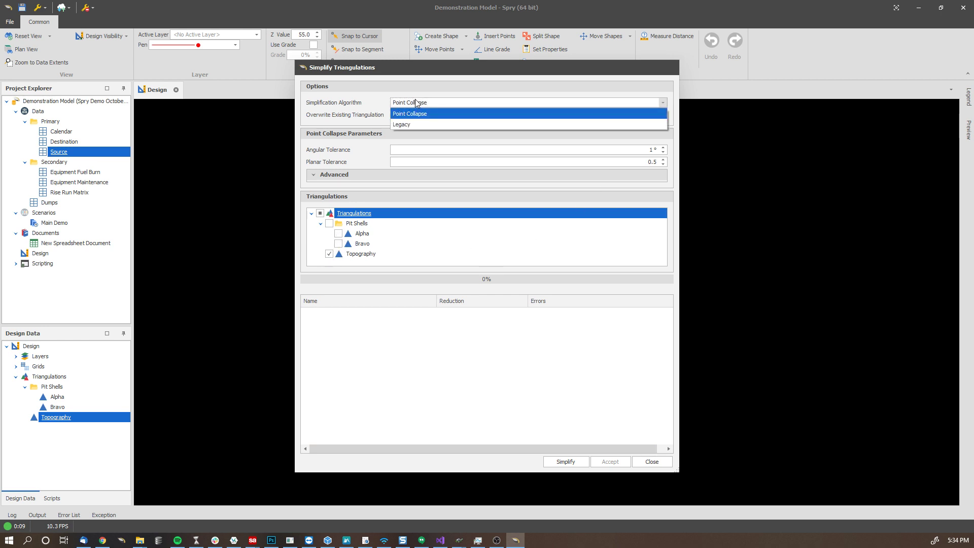
left_click(416, 103)
left_click(414, 104)
left_click(413, 104)
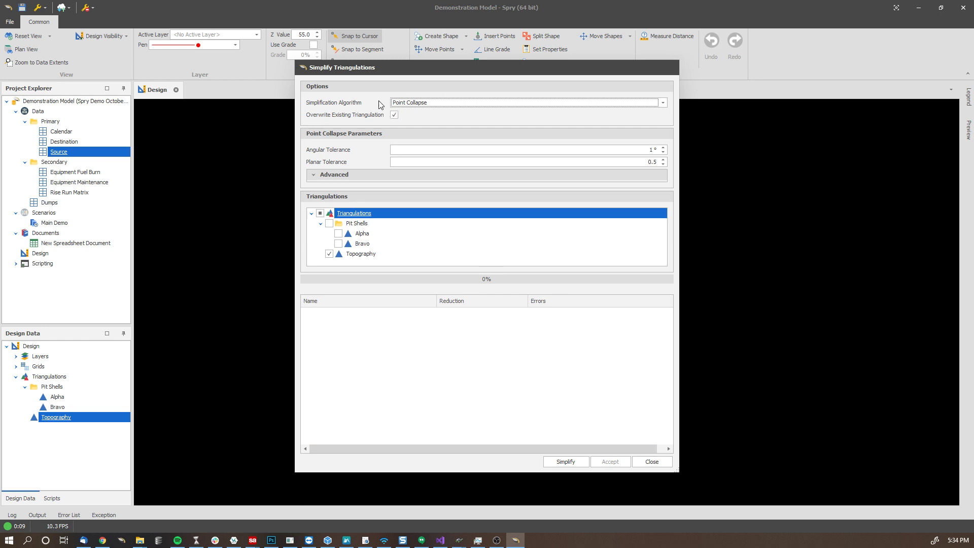
left_click(392, 116)
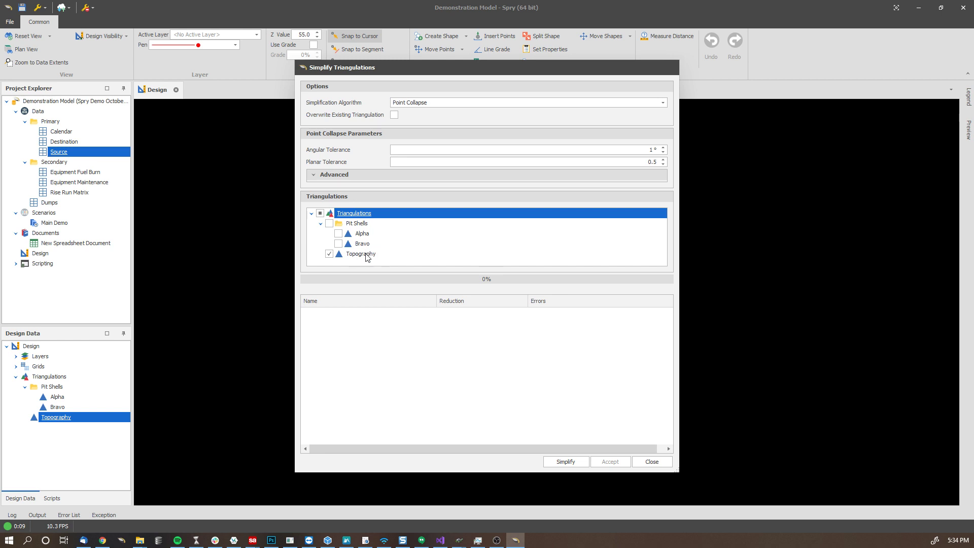
left_click(567, 461)
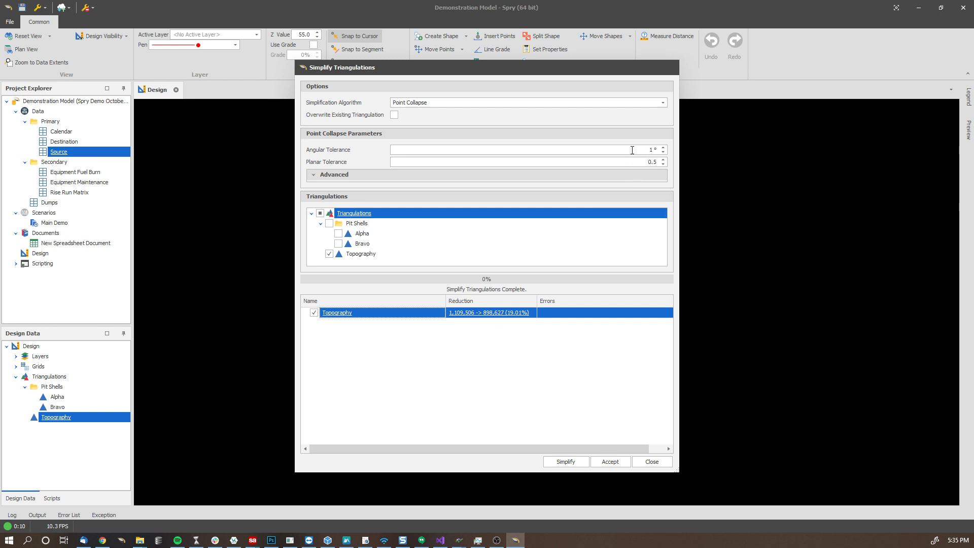
Review the advanced point collapse parameters and accept the simplified Topography as a separate triangulation.
left_click(324, 178)
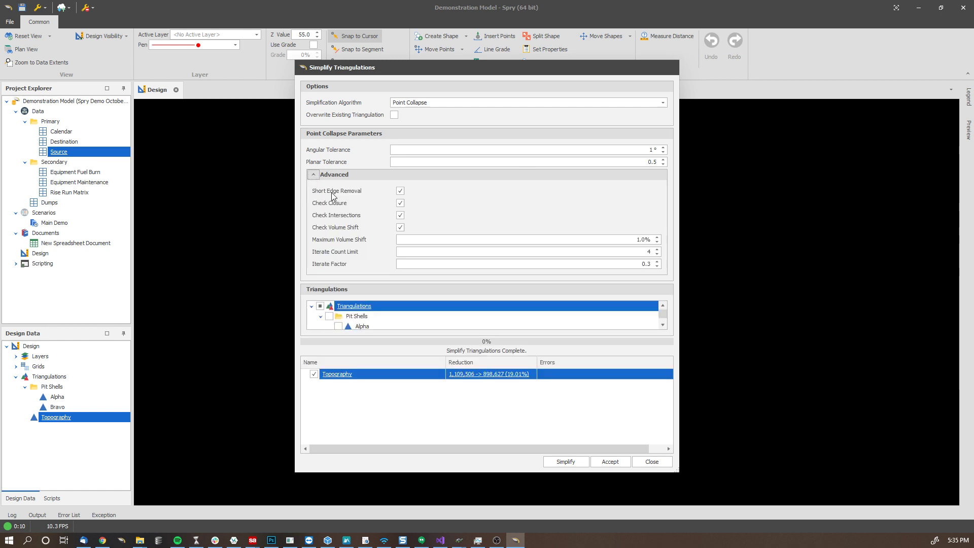
left_click(313, 178)
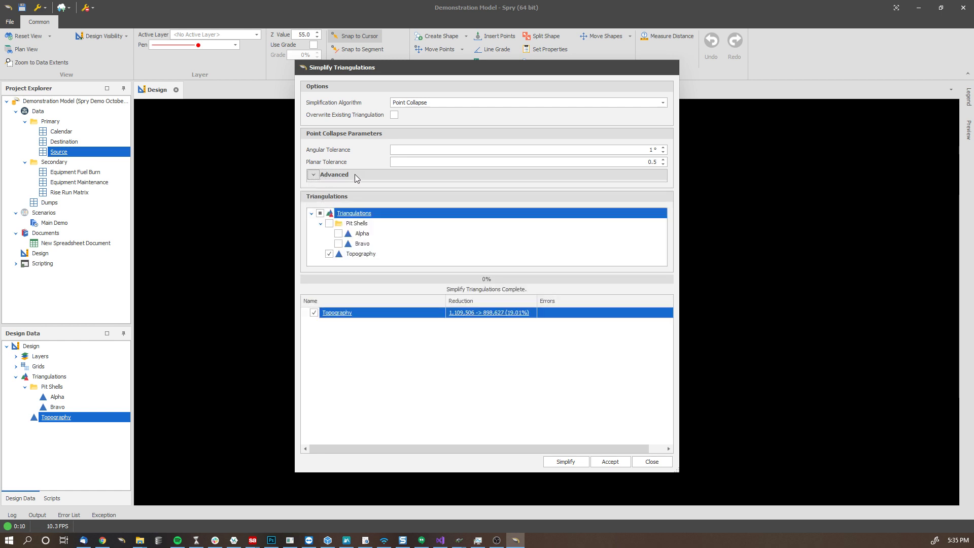
left_click(634, 149)
left_click_drag(611, 149, 756, 147)
left_click(604, 461)
Run the simplification on the original Topography again with the angular tolerance set to 45°, keeping overwrite enabled.
right_click(61, 420)
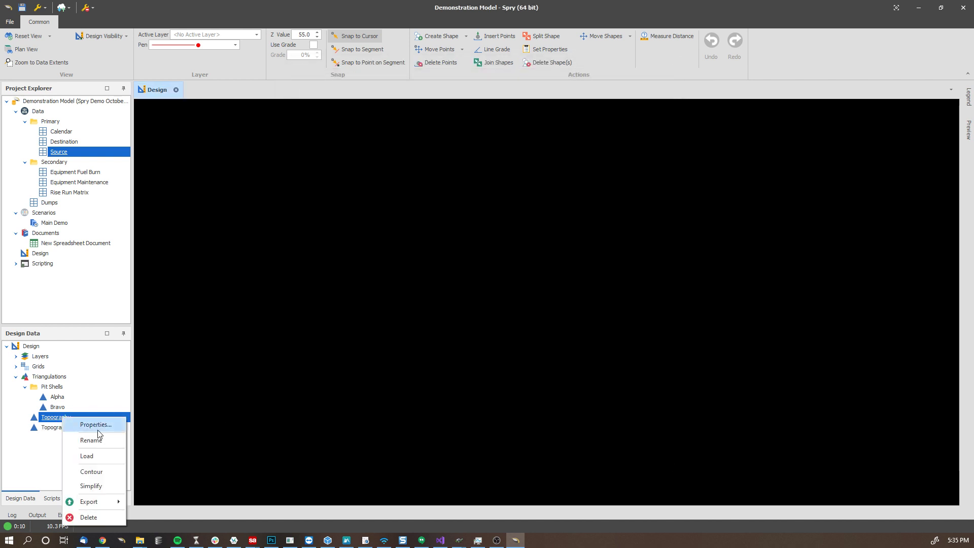
left_click(106, 485)
left_click_drag(624, 149, 711, 150)
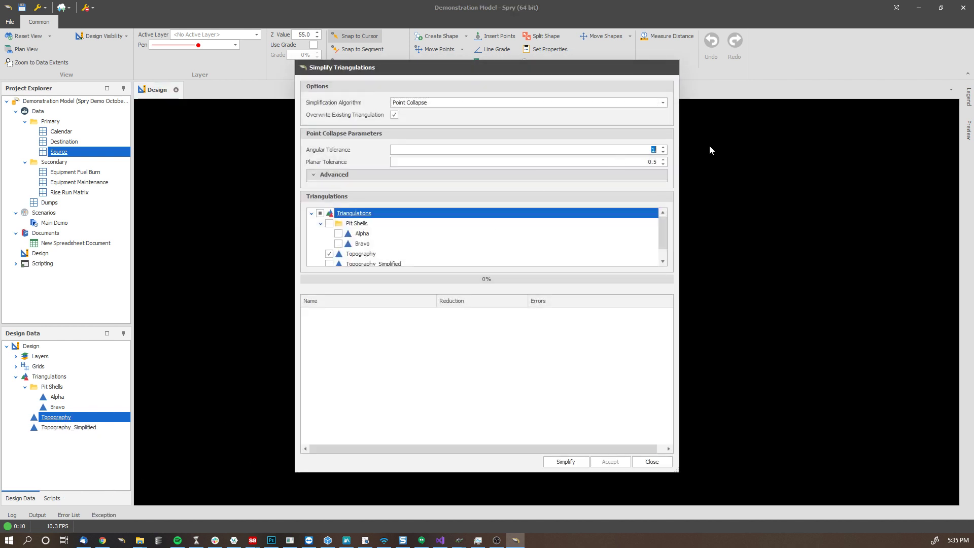
type("45.")
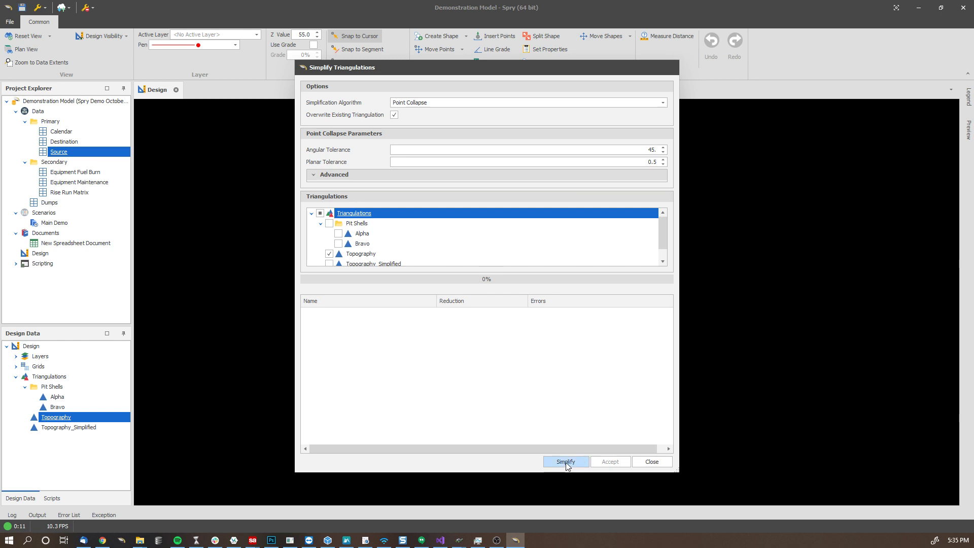
left_click(565, 461)
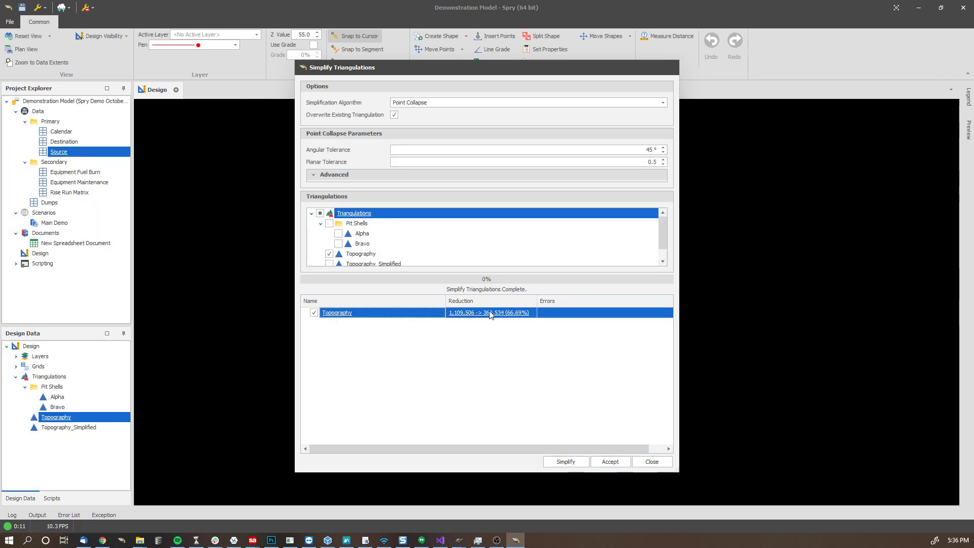
Check the triangle reduction of the 45° run and accept it, overwriting the Topography triangulation.
left_click(491, 315)
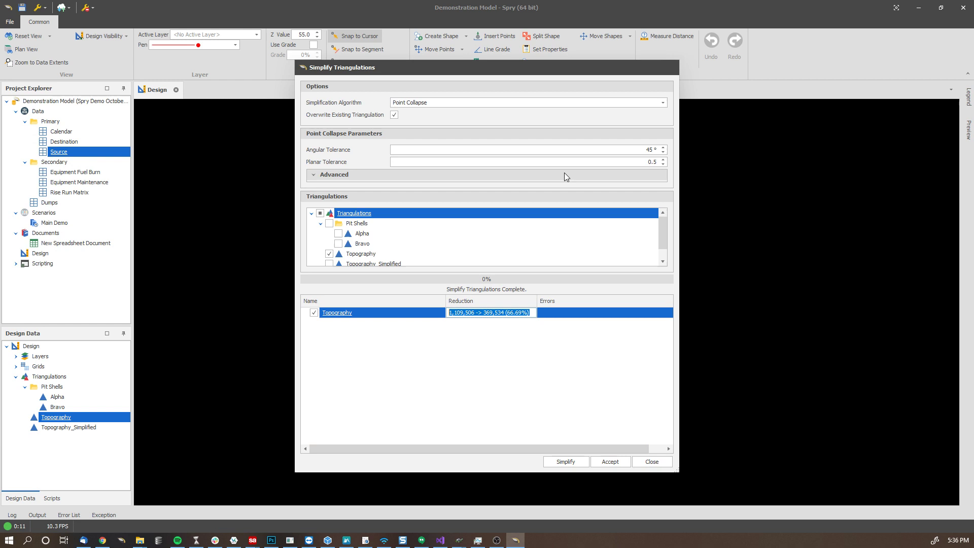
left_click(497, 312)
left_click_drag(484, 313, 546, 314)
left_click(517, 354)
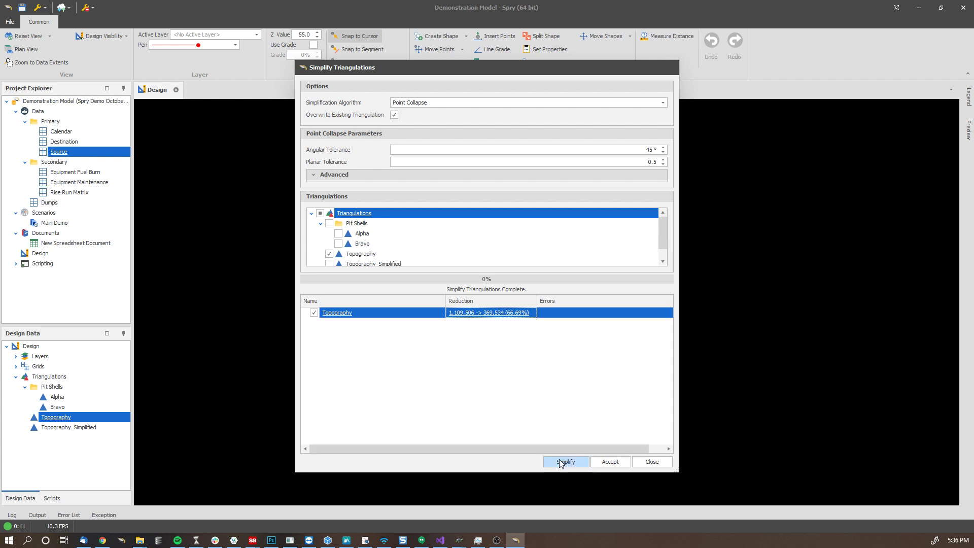
left_click(608, 462)
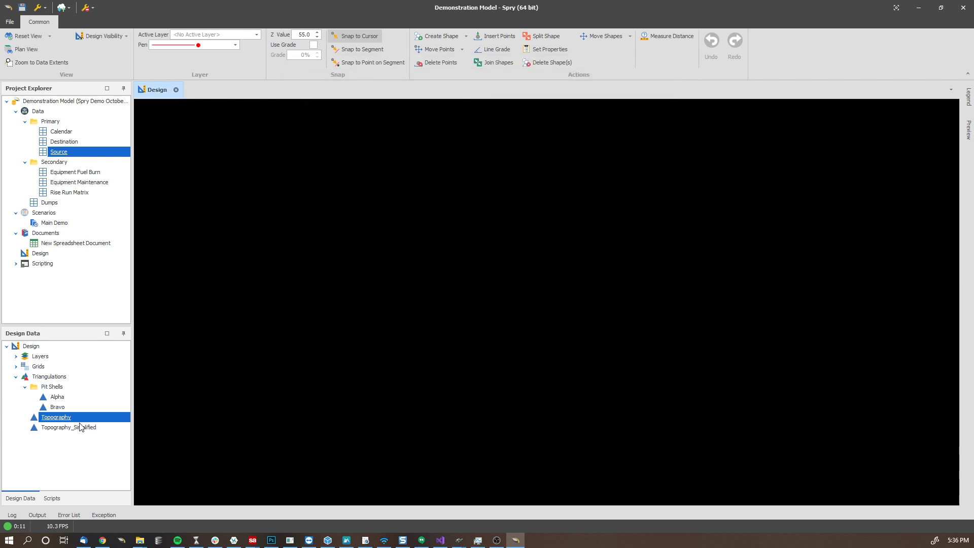
Display Topography and Topography_Simplified to compare their meshes, examine Topography up close, and hide both.
left_click(74, 419)
left_click(73, 428)
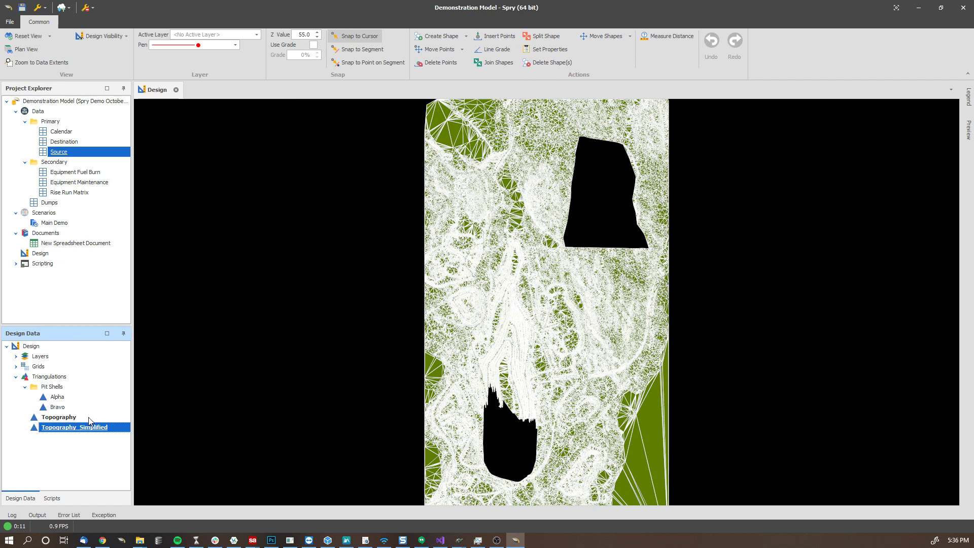
left_click(83, 420)
middle_click_drag(528, 340, 614, 297)
scroll(614, 297, "up", 3)
double_click(78, 426)
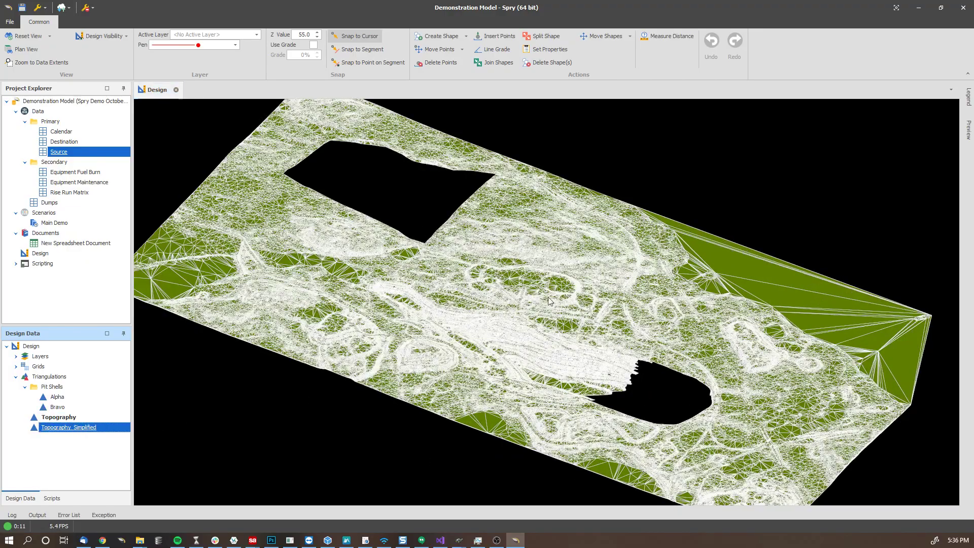
scroll(602, 299, "up", 6)
scroll(603, 300, "down", 8)
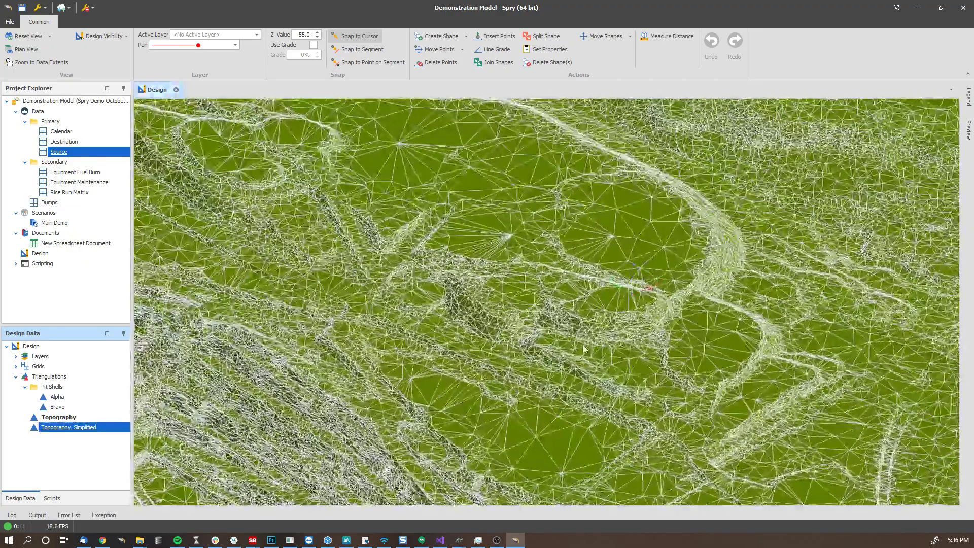
scroll(512, 335, "up", 3)
scroll(512, 335, "up", 3)
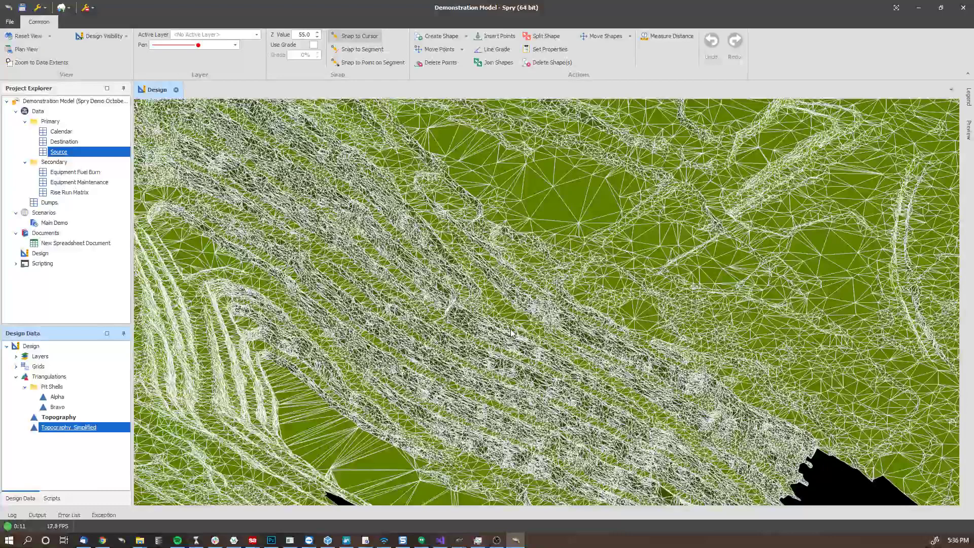
left_click(71, 418)
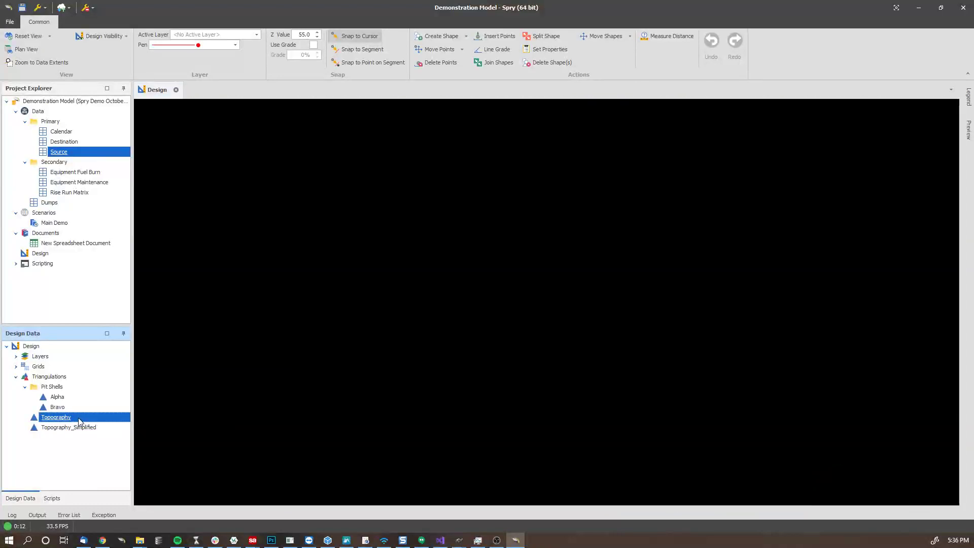
Simplify Topography once more at 45° with Overwrite Existing Triangulation turned off and accept the result as a separate triangulation.
right_click(73, 419)
left_click(109, 483)
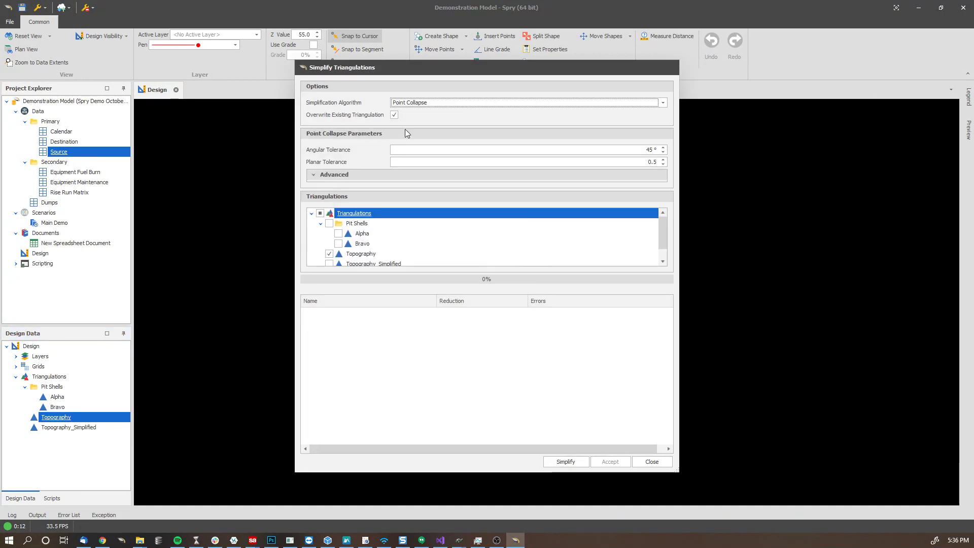
left_click(395, 115)
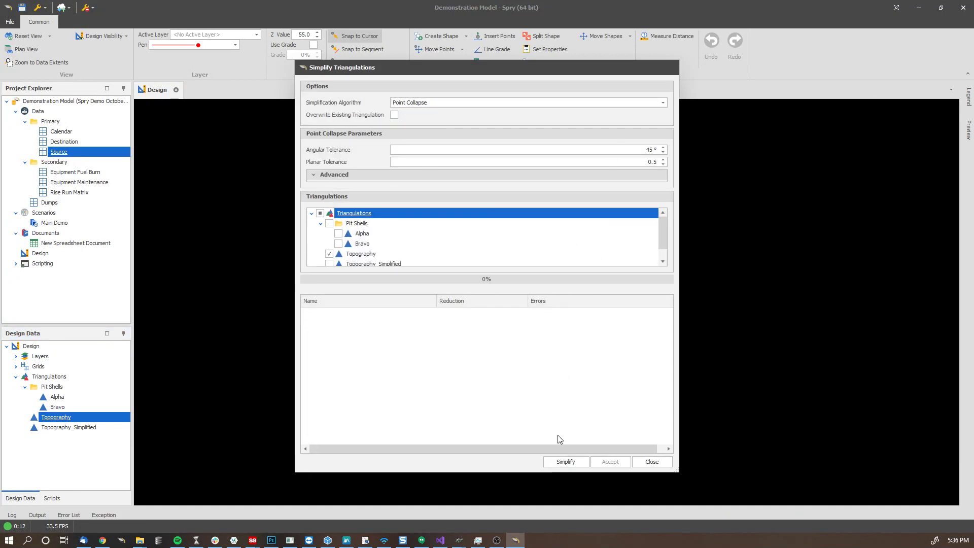
left_click(558, 461)
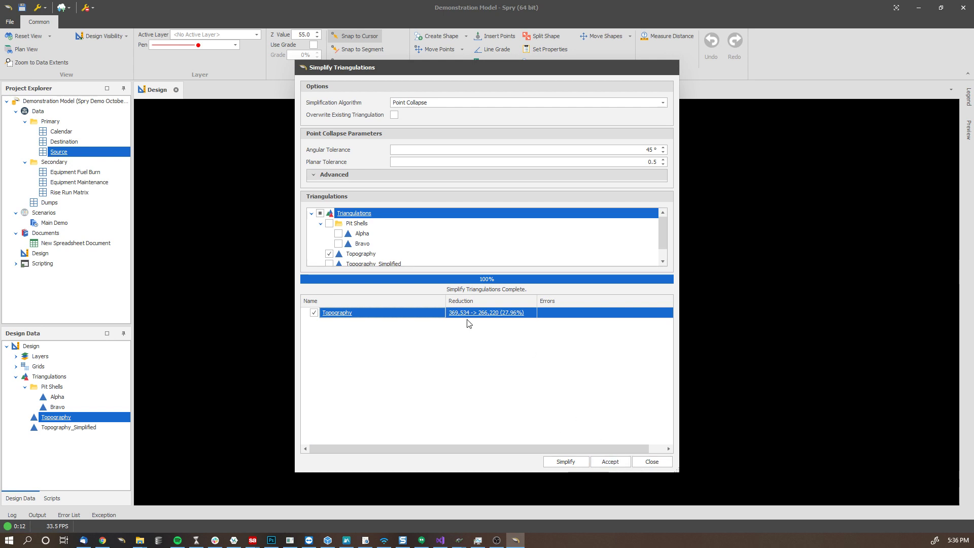
left_click(614, 461)
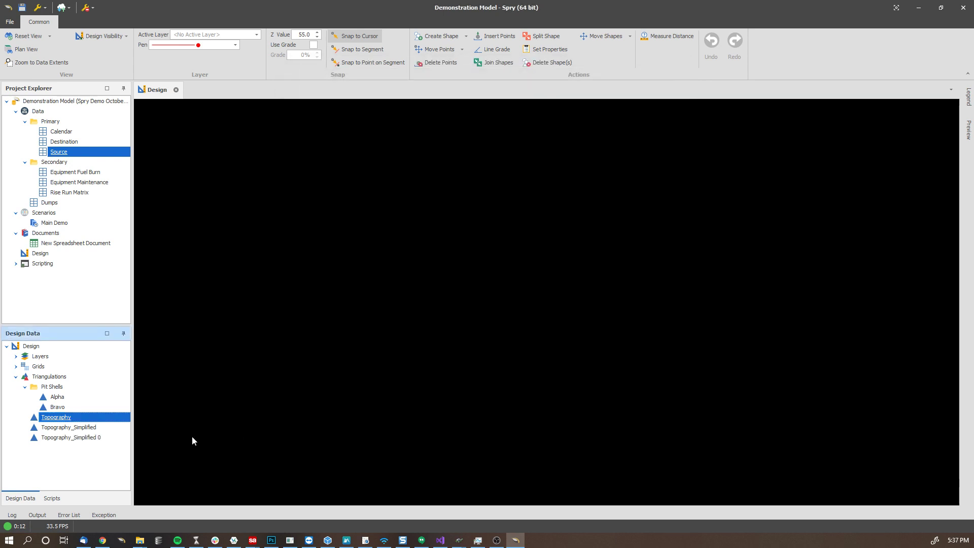
Display Topography_Simplified 0 to inspect its mesh over the pit area, and hide it again.
left_click(92, 437)
scroll(462, 367, "down", 6)
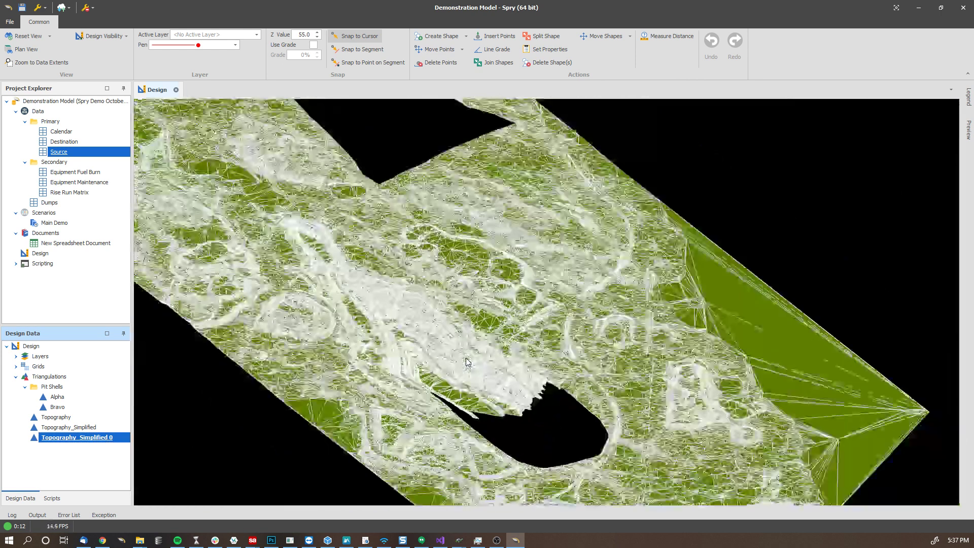
double_click(95, 438)
Compare Topography_Simplified with Topography, leaving only Topography visible, and examine its mesh along the pit benches up close.
left_click(94, 428)
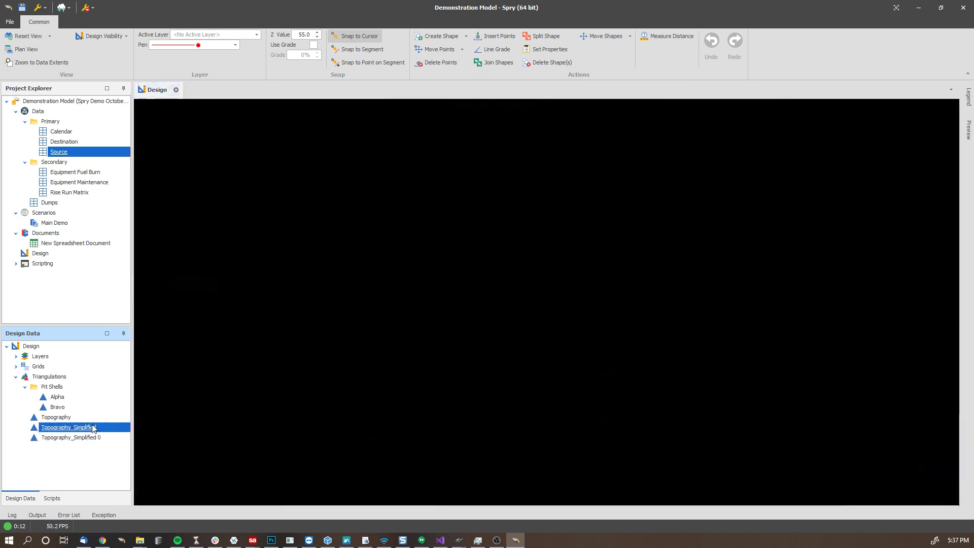
double_click(89, 418)
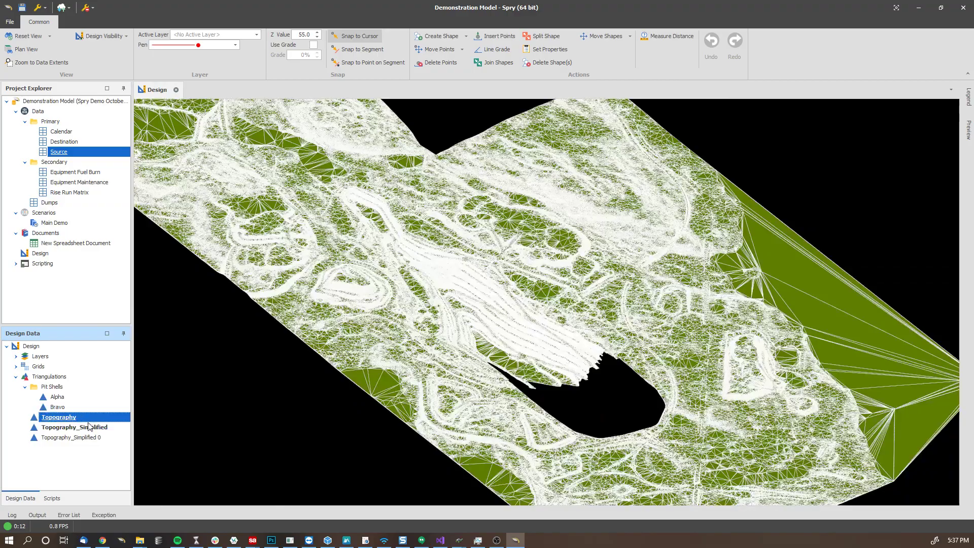
double_click(86, 427)
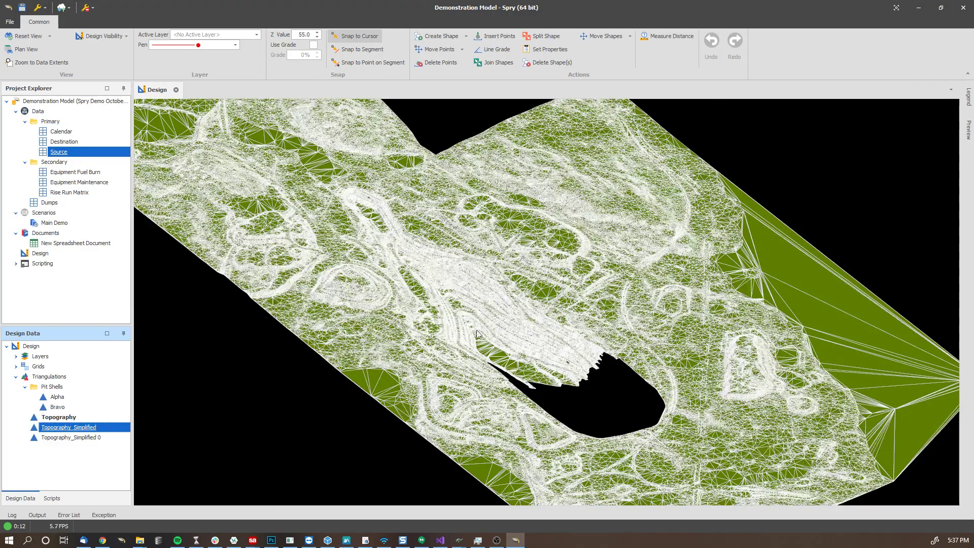
middle_click_drag(477, 323, 541, 321)
scroll(541, 307, "up", 7)
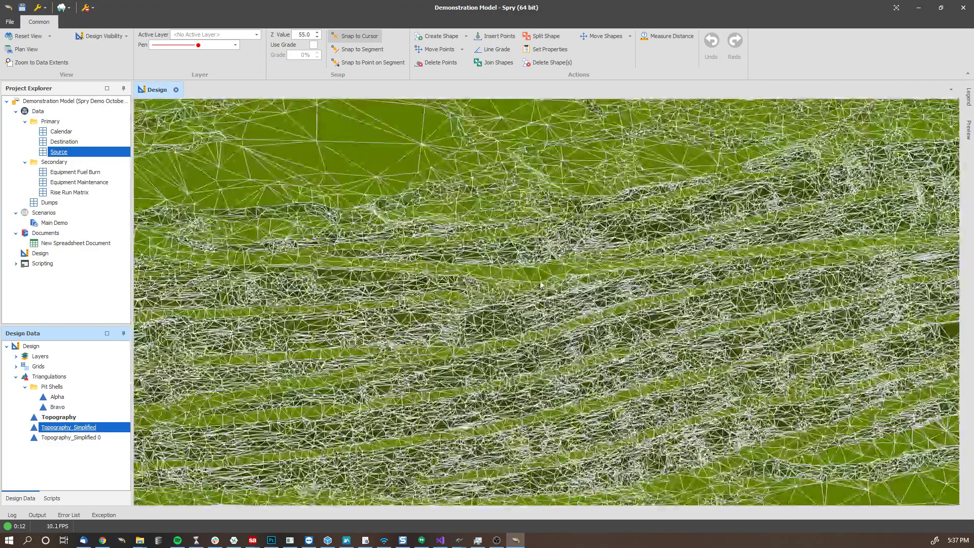
middle_click_drag(540, 279, 426, 282)
scroll(499, 346, "up", 5)
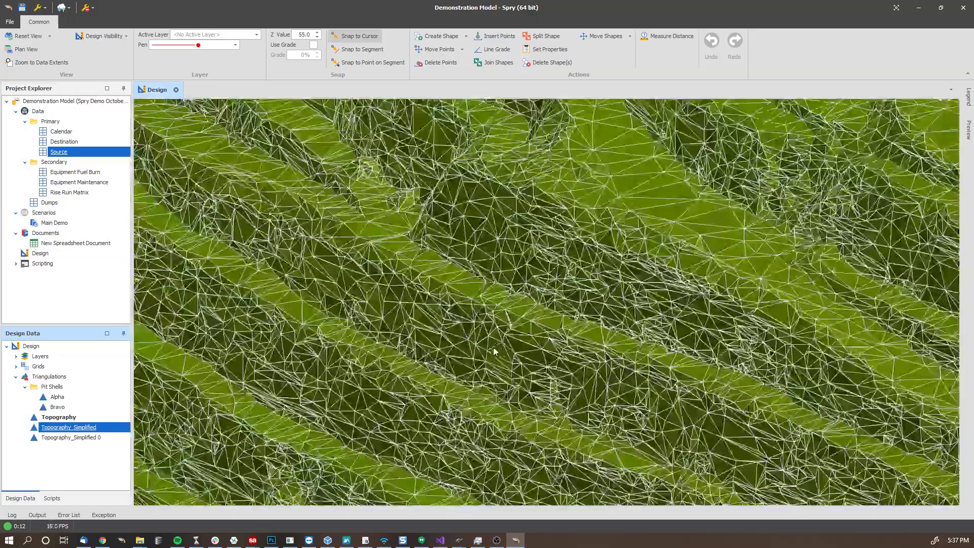
middle_click_drag(501, 346, 495, 311)
scroll(496, 346, "down", 4)
scroll(500, 340, "up", 4)
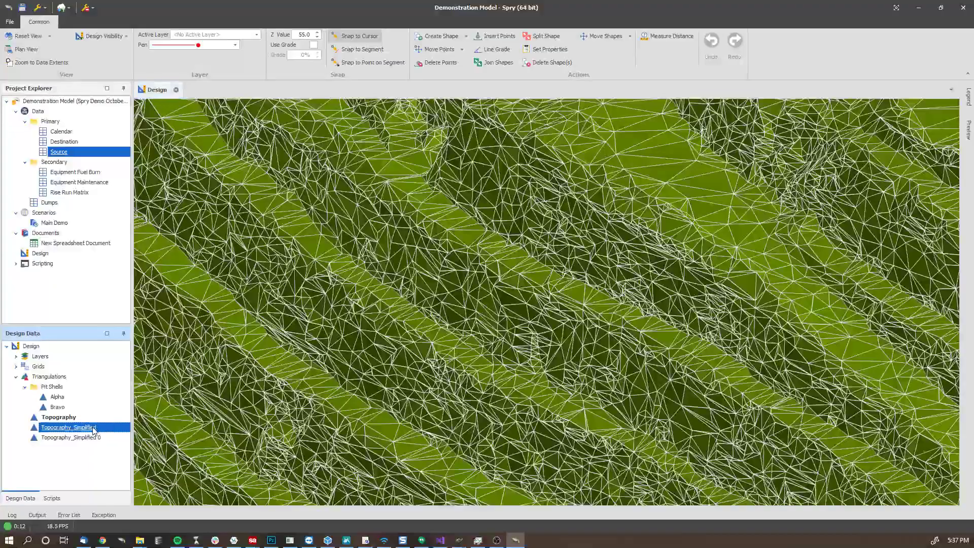
Switch the display from Topography to Topography_Simplified and examine the mesh density over the same benches.
left_click(93, 418)
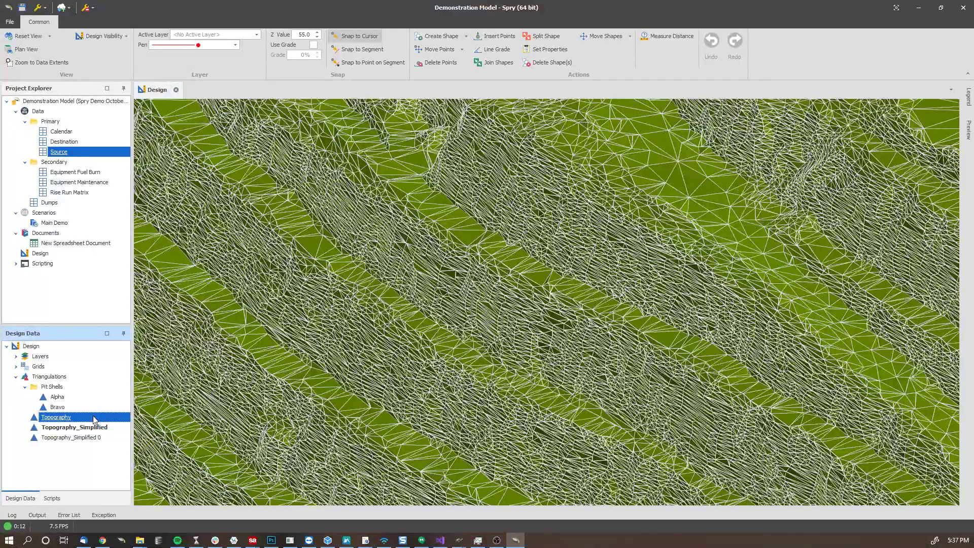
middle_click_drag(429, 325, 521, 310)
scroll(473, 320, "up", 3)
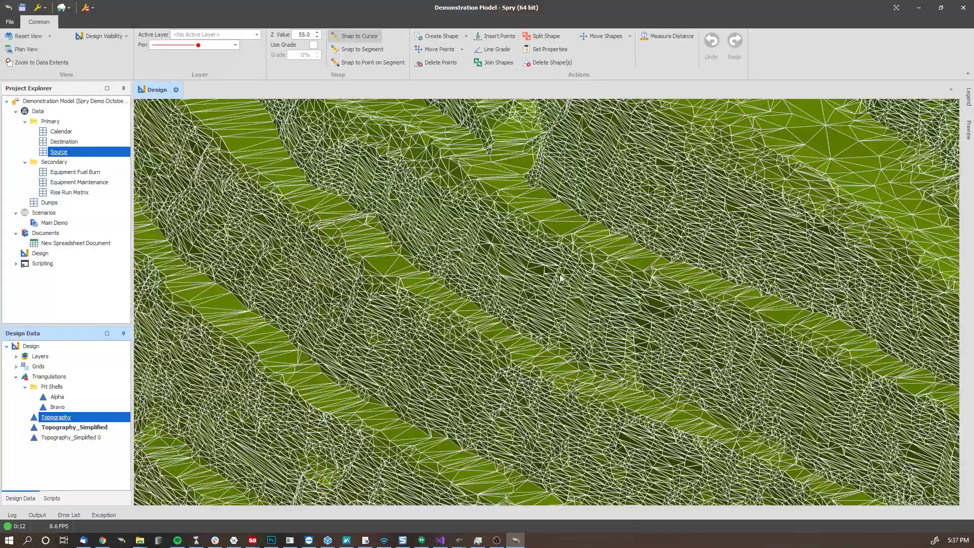
scroll(611, 332, "down", 5)
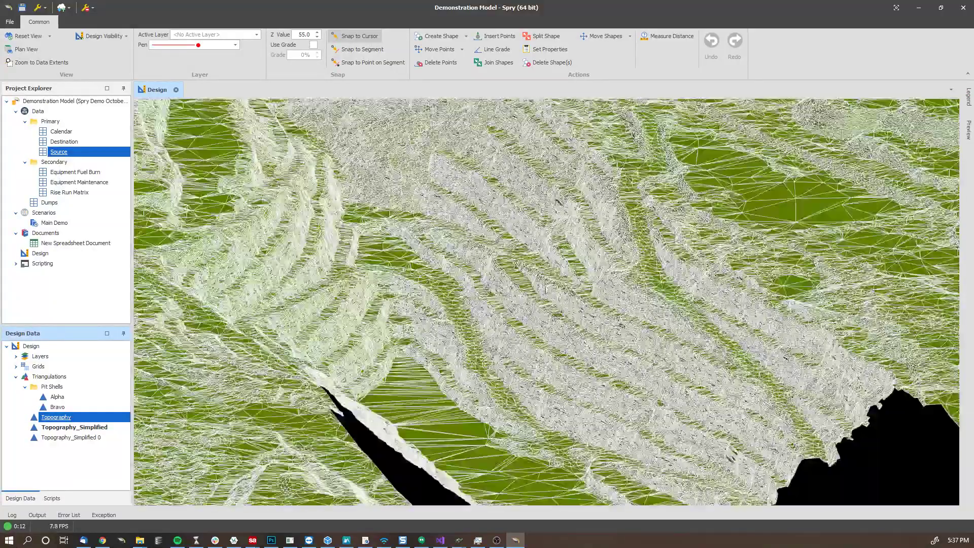
Switch the display from Topography_Simplified back to Topography alone and examine its mesh along the pit benches up close and from farther out.
scroll(518, 287, "up", 8)
scroll(518, 287, "down", 3)
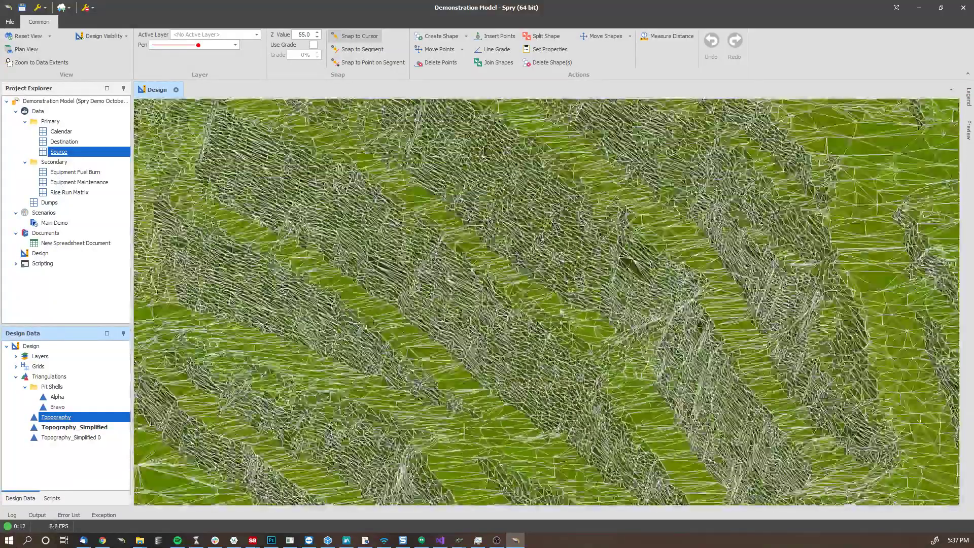
left_click(73, 428)
left_click(71, 418)
left_click(75, 429)
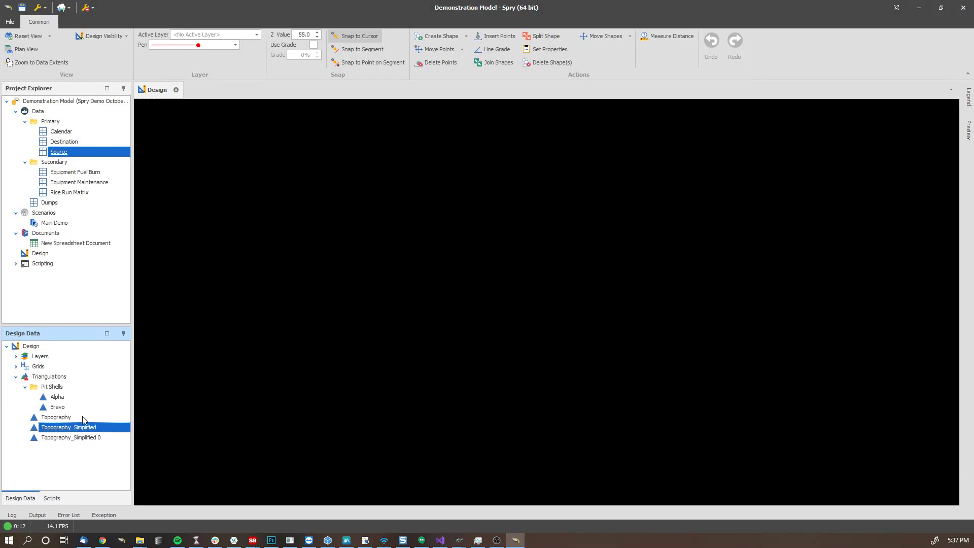
left_click(82, 417)
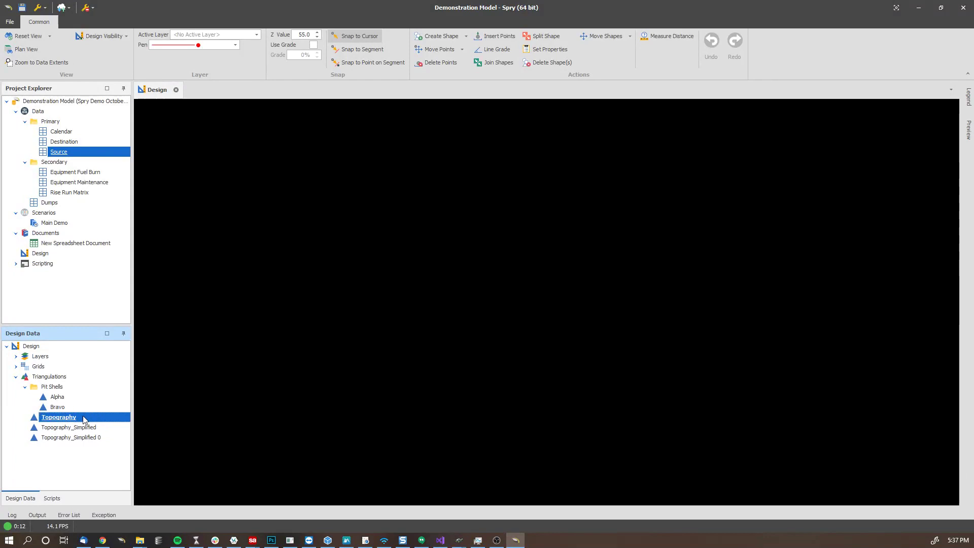
scroll(443, 258, "up", 4)
mouse_move(409, 266)
middle_mouse_down()
mouse_move(483, 259)
mouse_move(420, 277)
middle_mouse_up()
scroll(419, 278, "down", 8)
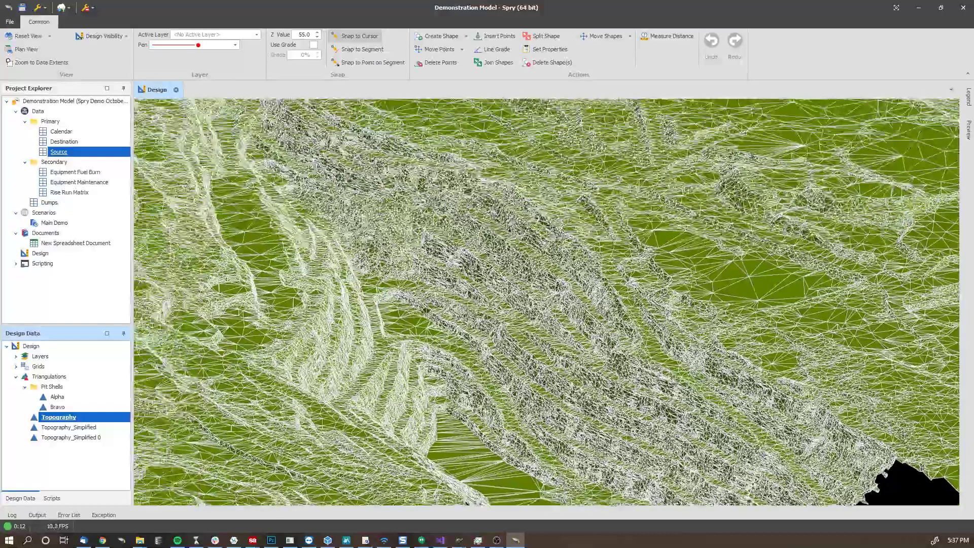
right_click(66, 417)
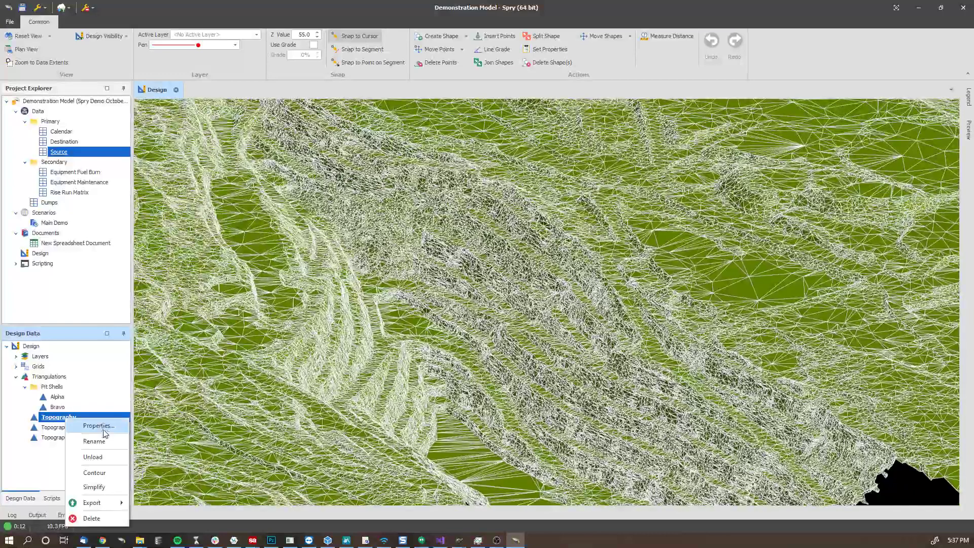
left_click(95, 427)
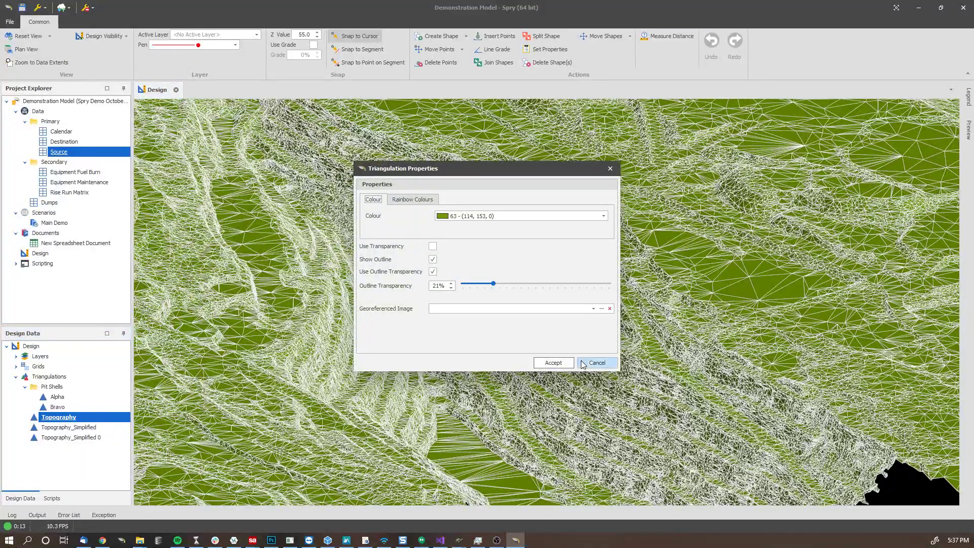
left_click(598, 364)
Simplify Topography by Point Collapse at 45° with Planar Tolerance 5, overwriting the existing triangulation, and accept the result.
right_click(81, 418)
left_click(111, 484)
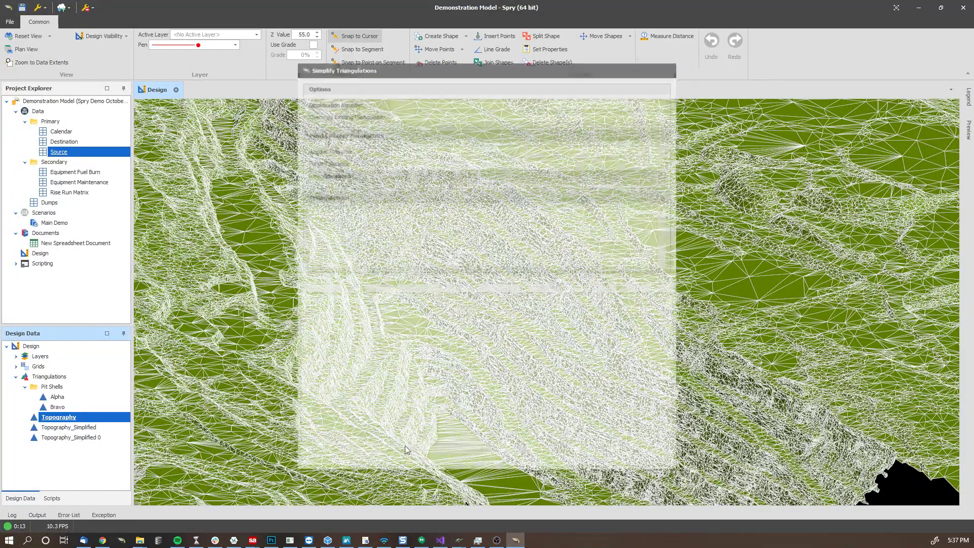
left_click(607, 162)
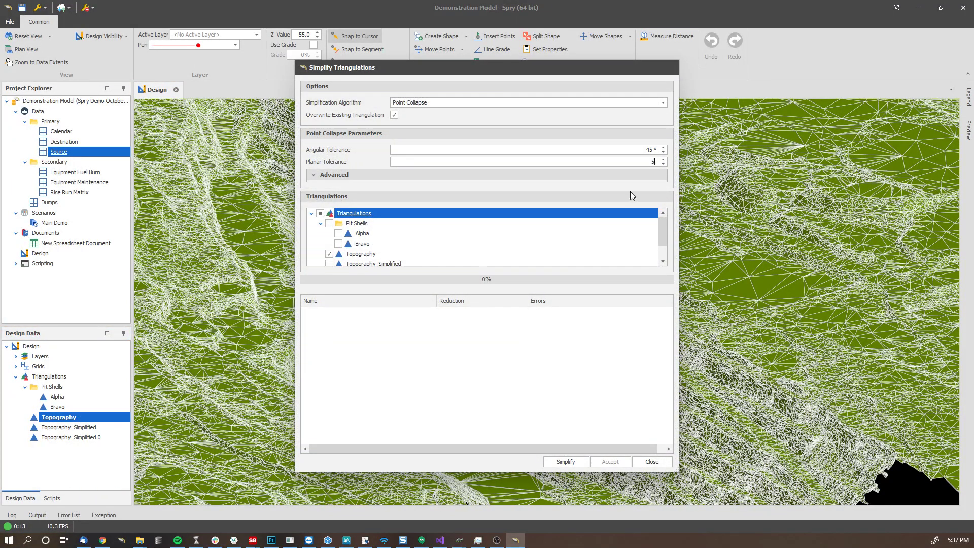
type("5.")
left_click(558, 462)
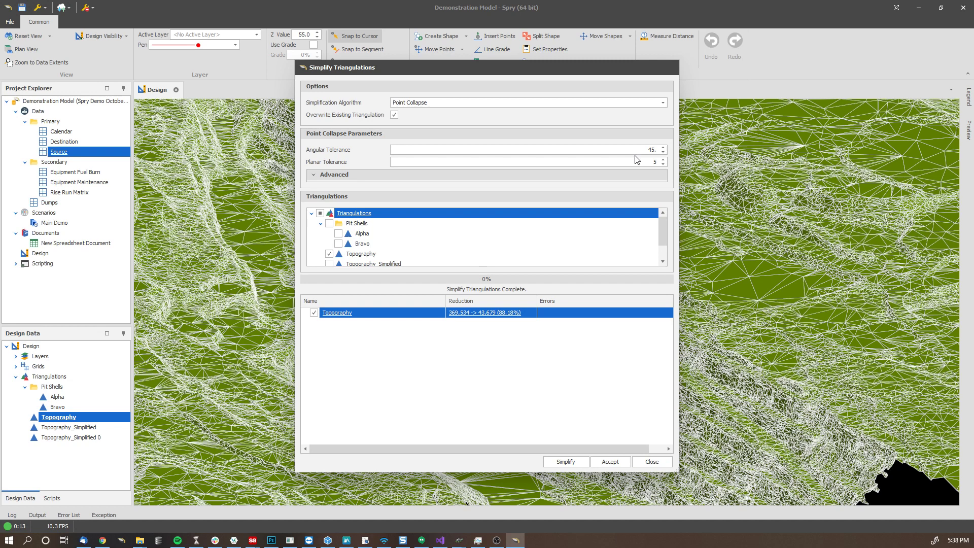
left_click(517, 361)
left_click(654, 162)
left_click(595, 463)
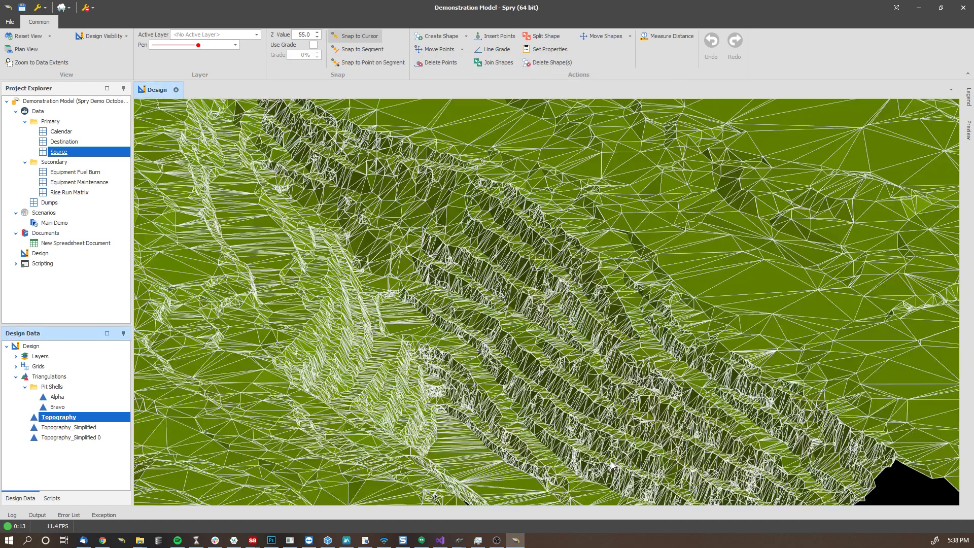
Examine the newly simplified Topography mesh around the pit from a distance and up close.
scroll(597, 350, "down", 5)
middle_click_drag(598, 350, 528, 324)
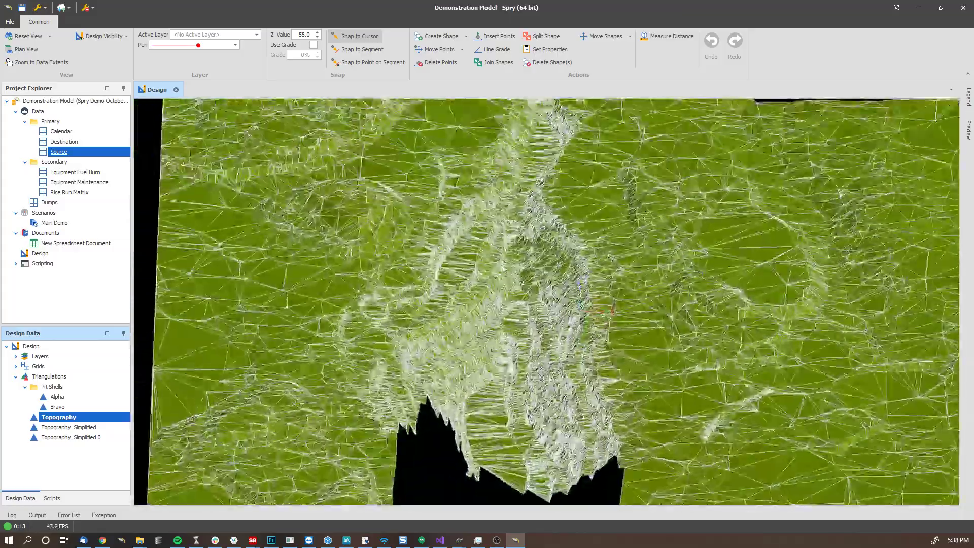
scroll(524, 256, "up", 8)
scroll(527, 258, "down", 5)
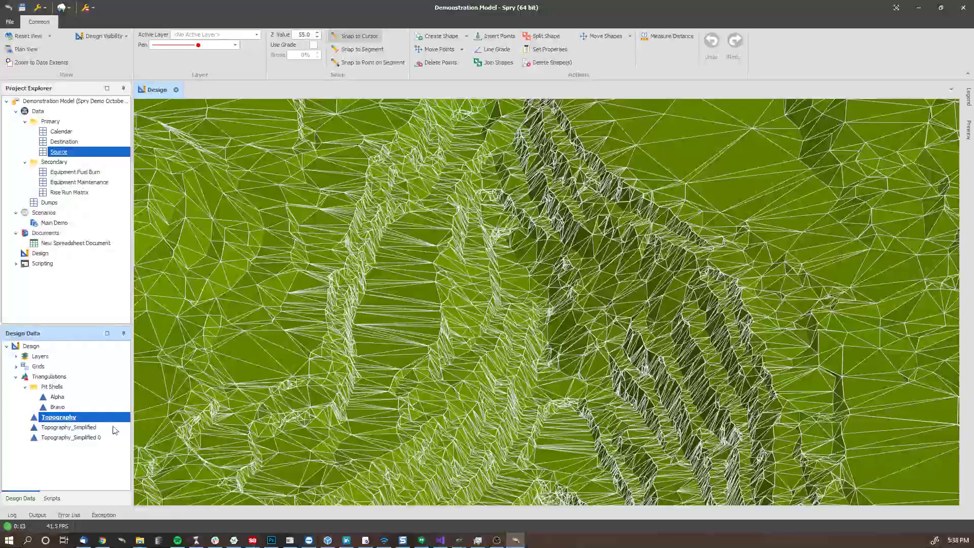
Display Topography_Simplified to compare its mesh with Topography, leave only Topography visible, and examine the whole surface.
left_click(106, 427)
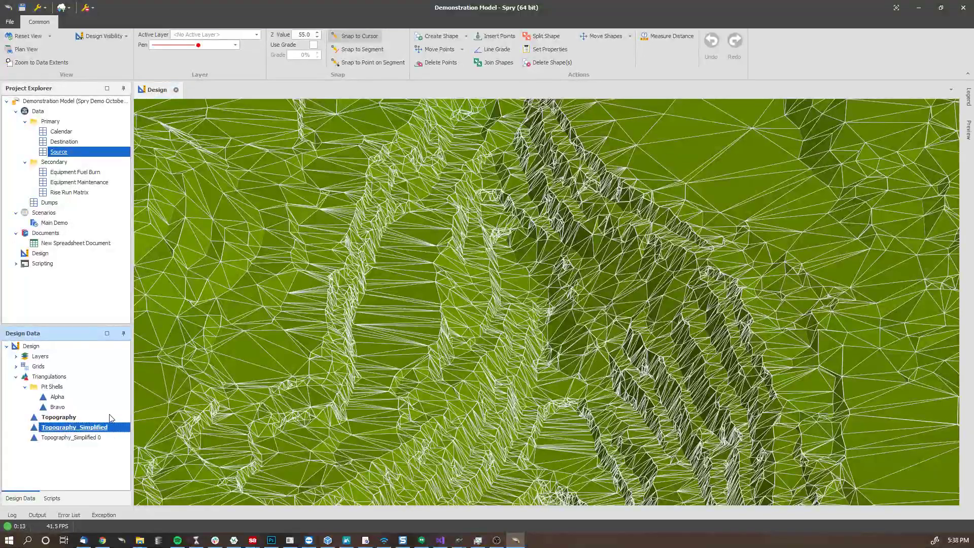
left_click(109, 418)
left_click(105, 427)
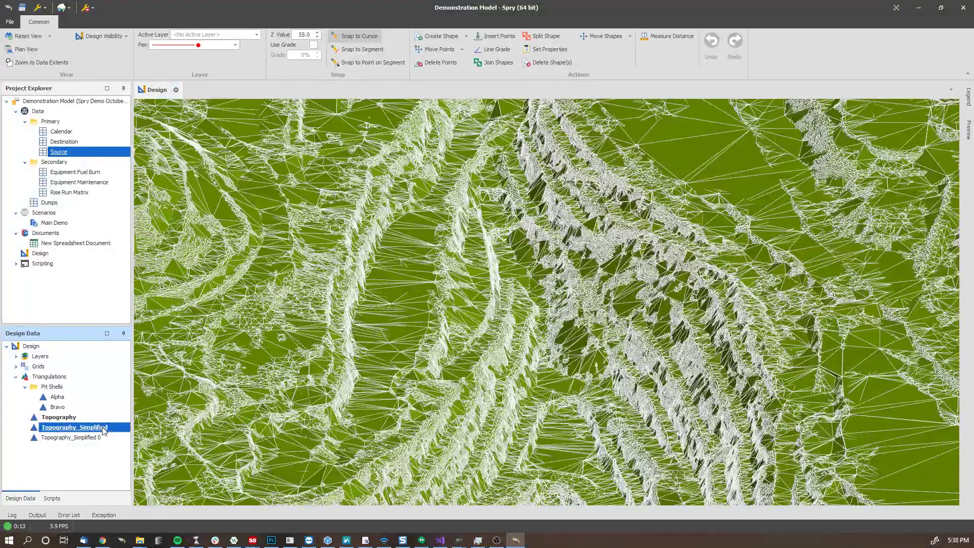
scroll(353, 365, "up", 3)
scroll(446, 311, "down", 5)
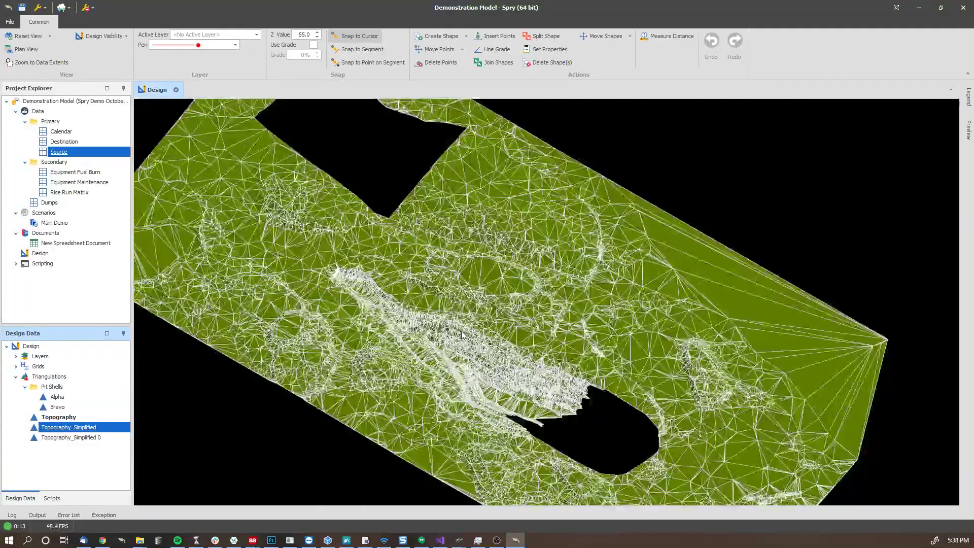
middle_click_drag(461, 333, 406, 257)
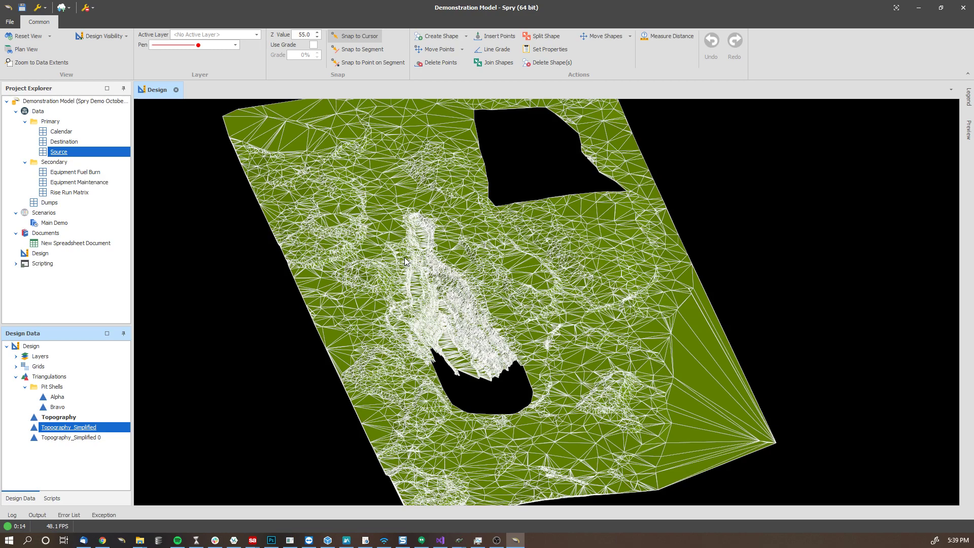
Assign the georeferenced image Aerial Photo to the Topography triangulation in its properties.
middle_click_drag(408, 266, 230, 345)
left_click(61, 420)
right_click(62, 421)
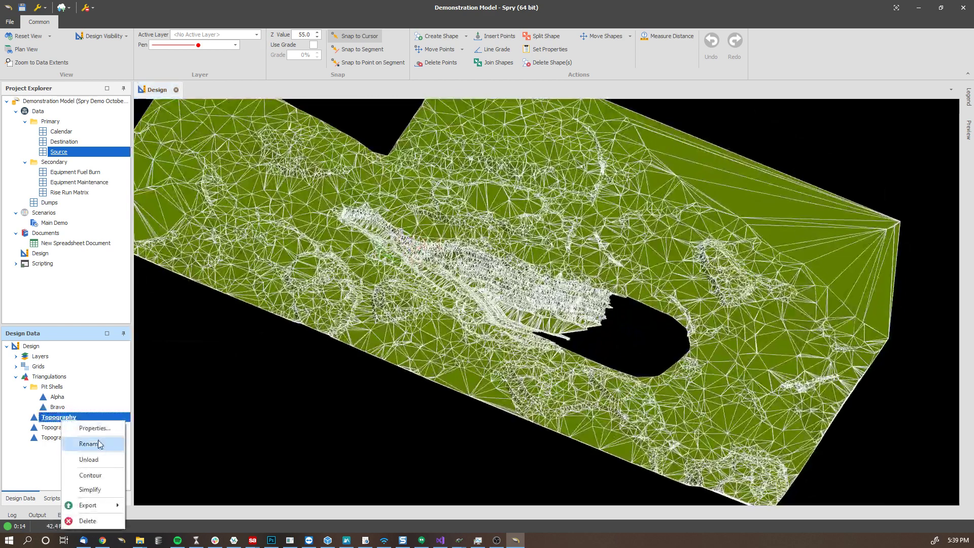
left_click(91, 430)
left_click(474, 310)
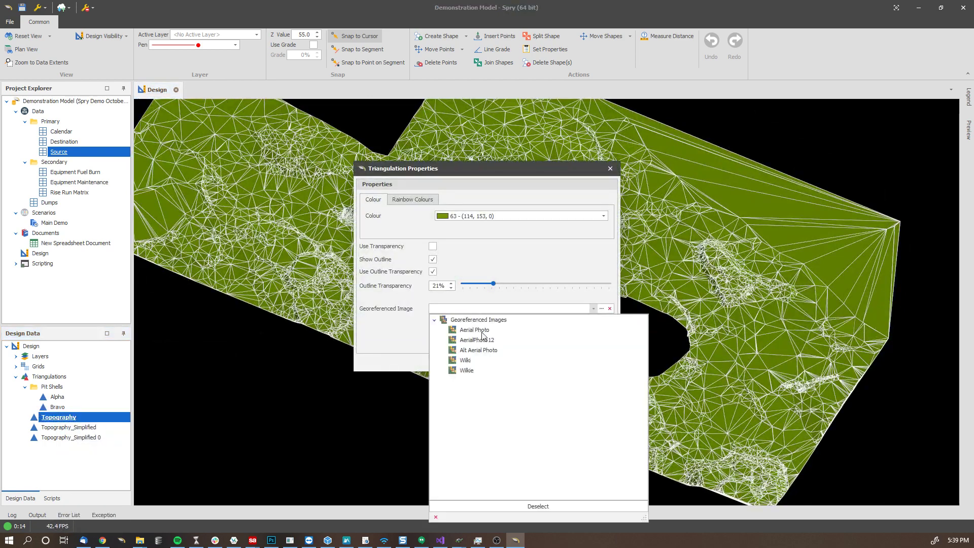
left_click(490, 330)
left_click(553, 363)
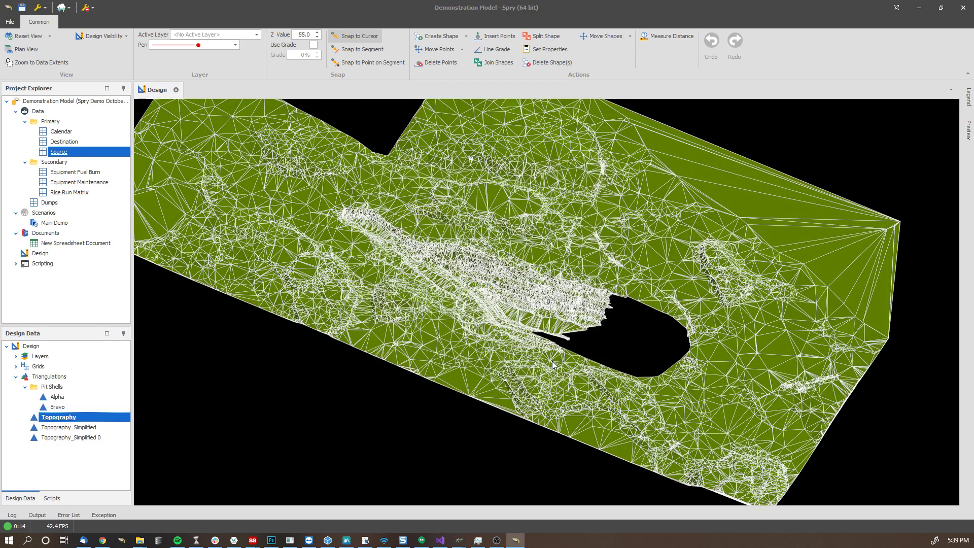
Turn off Show Outline for Topography and examine the photo-draped surface around the pit.
middle_click_drag(529, 276, 486, 339)
scroll(486, 339, "up", 5)
scroll(489, 341, "up", 3)
right_click(75, 420)
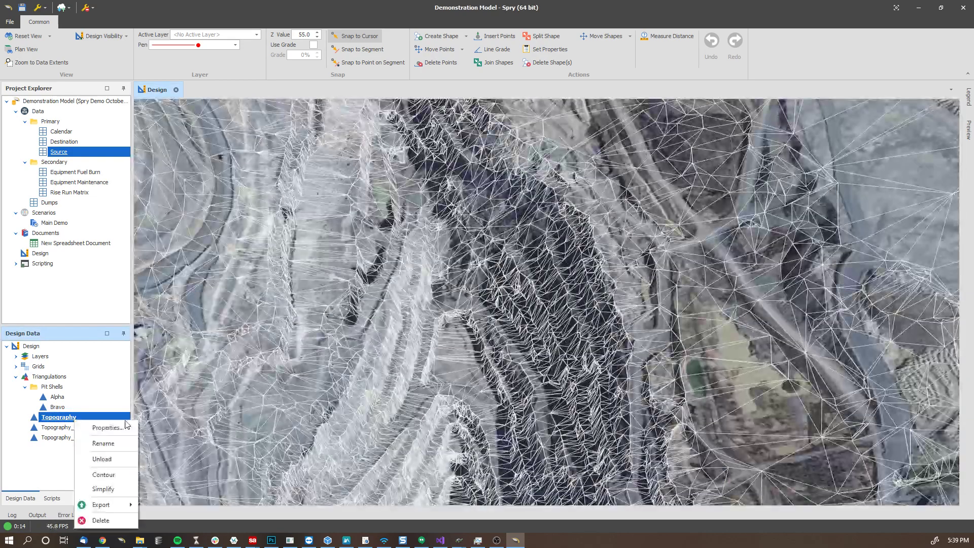
left_click(125, 431)
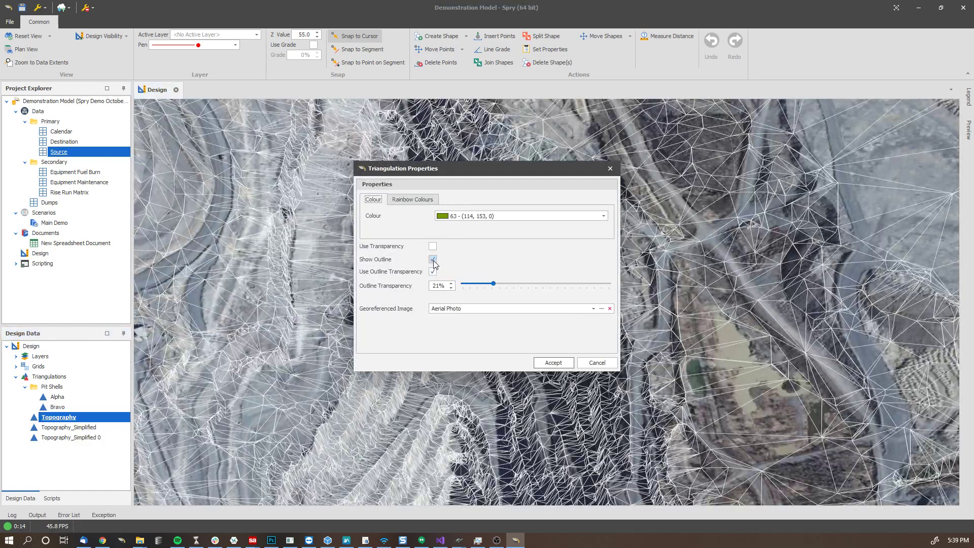
left_click(563, 365)
middle_click_drag(537, 316, 412, 285)
scroll(592, 311, "down", 5)
Display Topography_Simplified instead of Topography, turn off its outline, and assign it the aerial photo as georeferenced image.
left_click(73, 428)
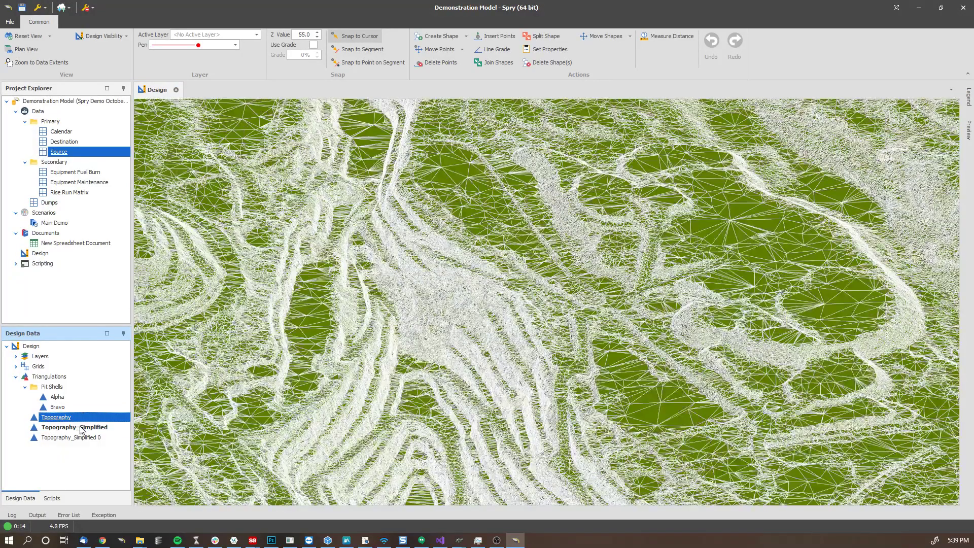
right_click(81, 428)
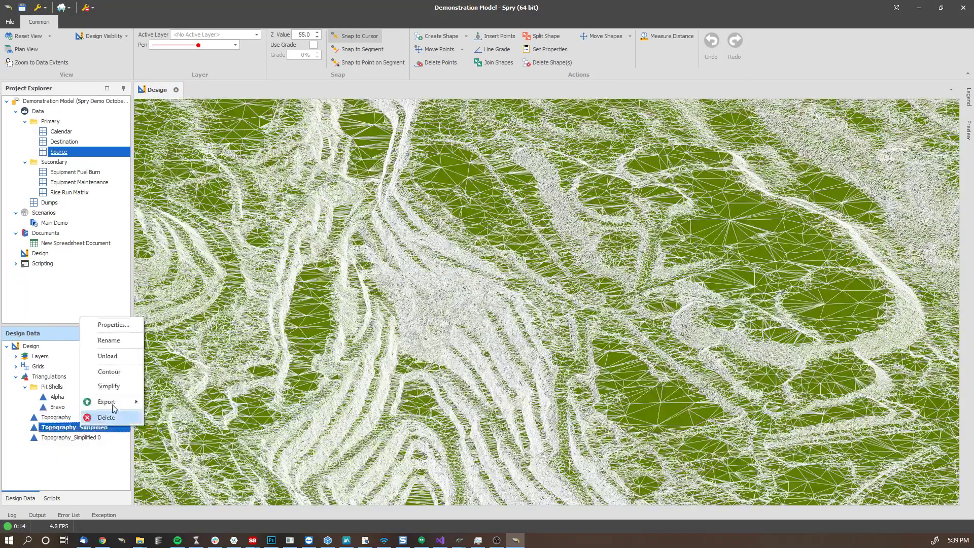
left_click(120, 325)
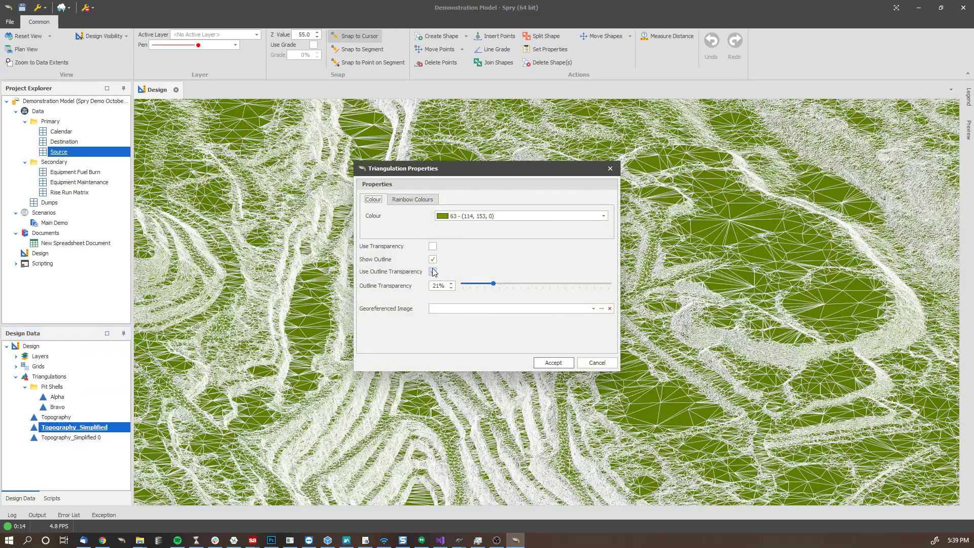
left_click(490, 273)
left_click(483, 295)
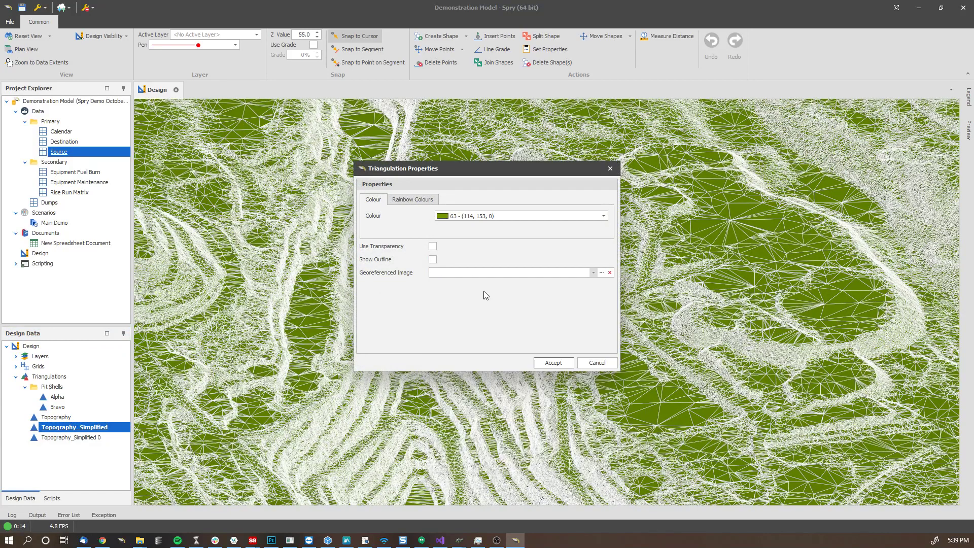
left_click(555, 362)
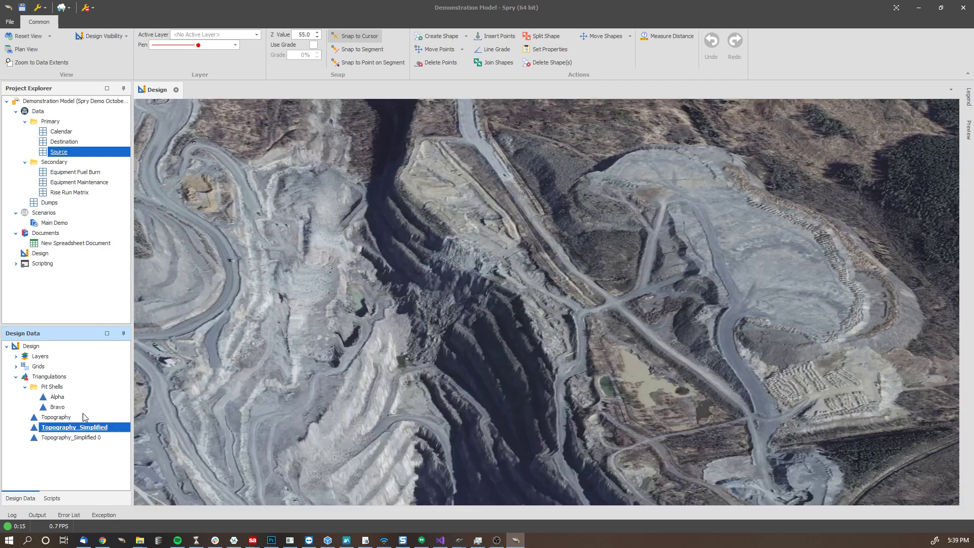
Compare the photo-draped Topography_Simplified with Topography over the pit and its surroundings, leaving only Topography displayed.
left_click(60, 438)
scroll(478, 339, "down", 10)
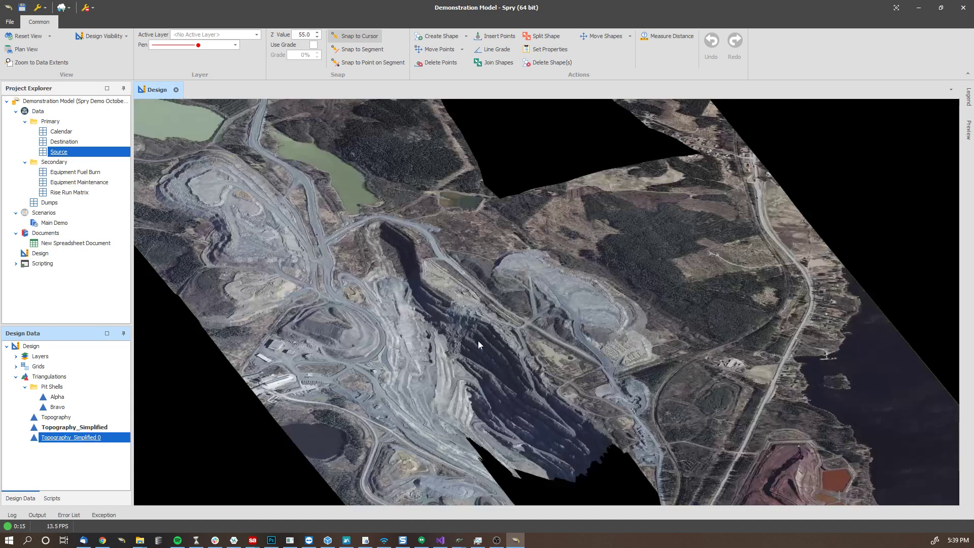
mouse_move(433, 297)
middle_mouse_down()
mouse_move(461, 297)
mouse_move(479, 330)
mouse_move(467, 339)
mouse_move(428, 317)
mouse_move(481, 345)
mouse_move(468, 306)
mouse_move(453, 341)
middle_mouse_up()
scroll(483, 346, "up", 8)
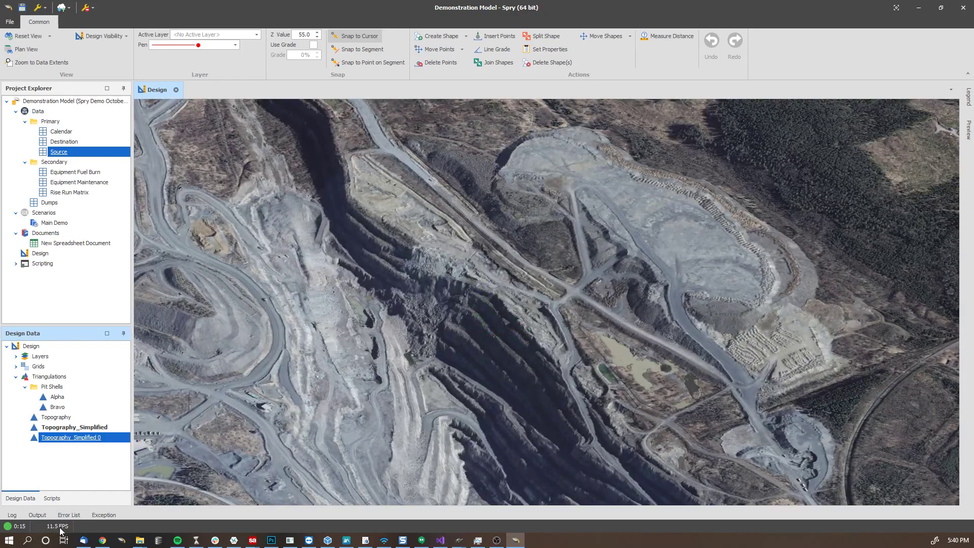
left_click(74, 428)
left_click(72, 418)
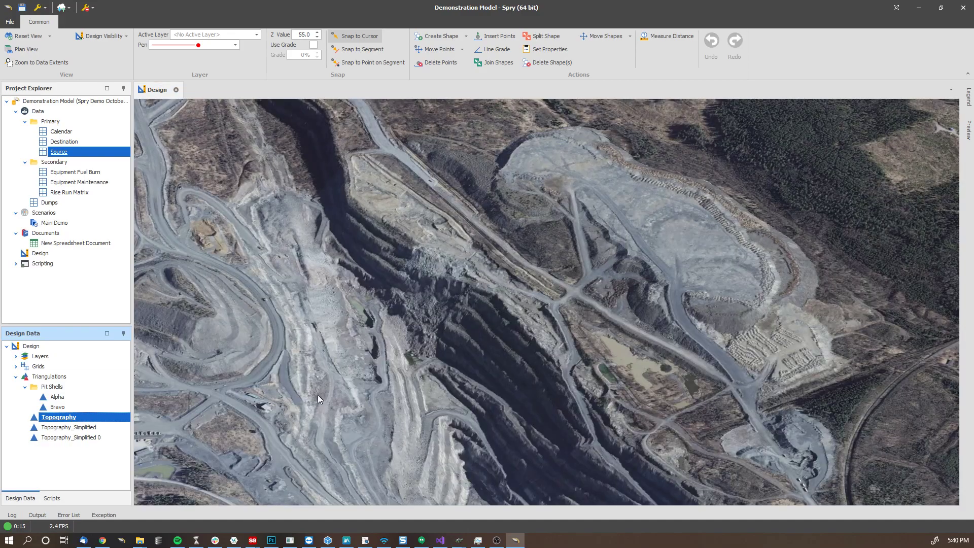
middle_click_drag(318, 395, 438, 279)
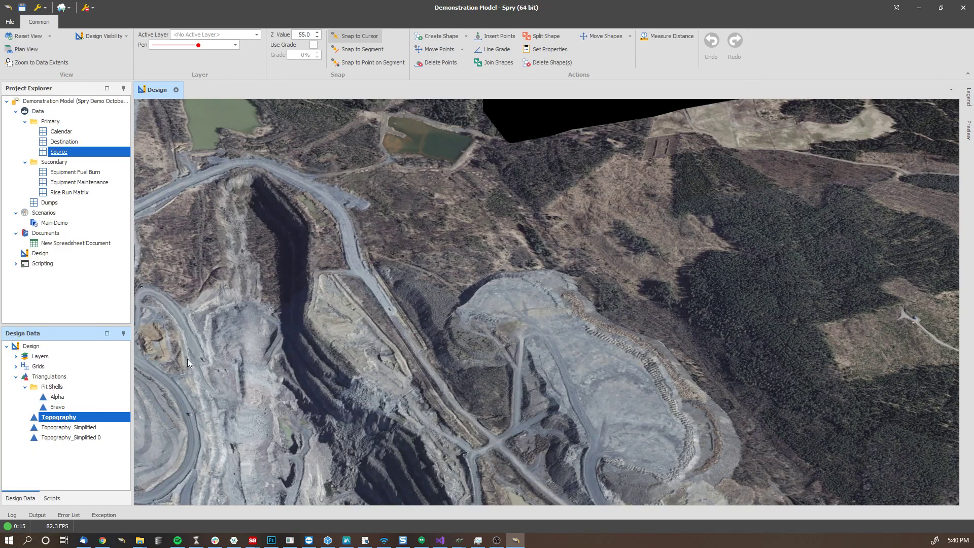
Open the field setup of the Source table and inspect the Solid and Simplified Solid fields under Imported Waste.
right_click(67, 416)
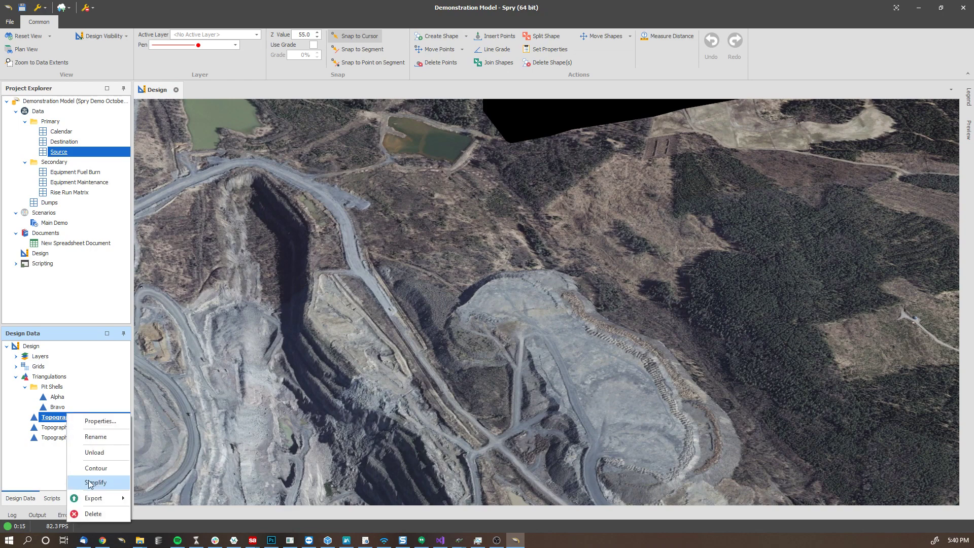
left_click(234, 366)
right_click(71, 154)
mouse_move(97, 179)
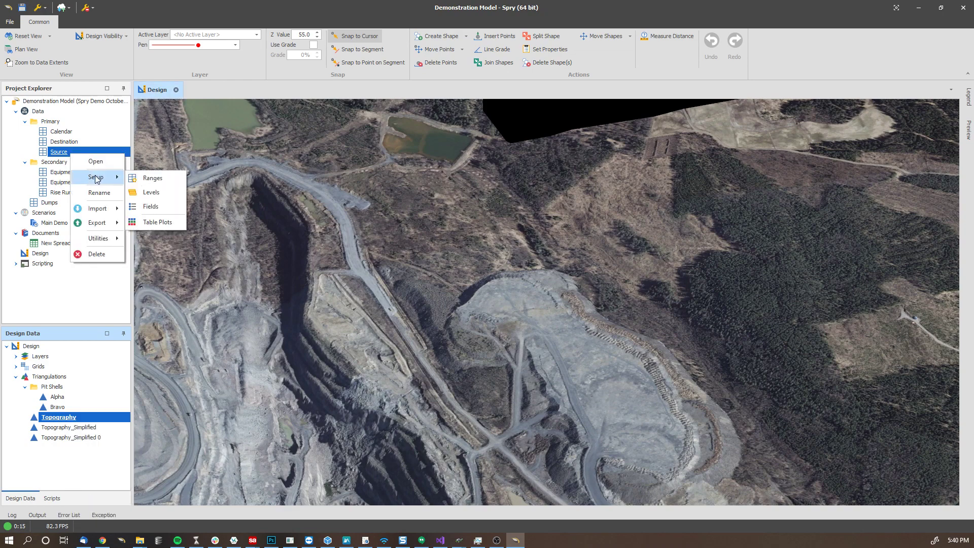
left_click(144, 207)
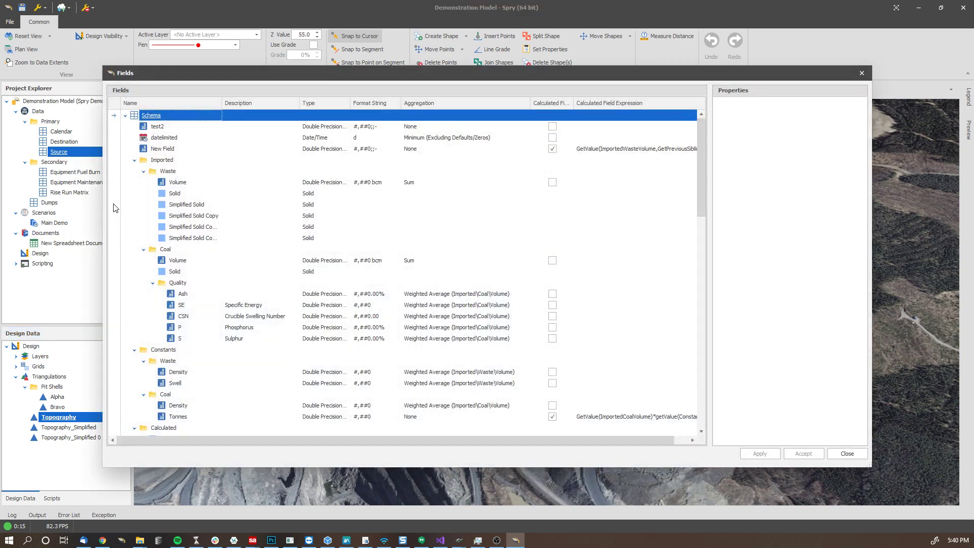
left_click(181, 196)
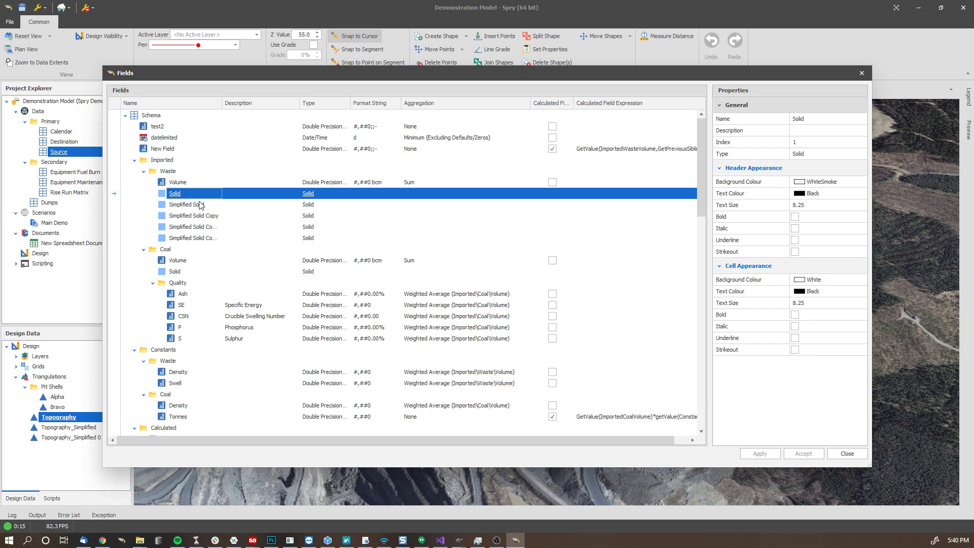
left_click(194, 207)
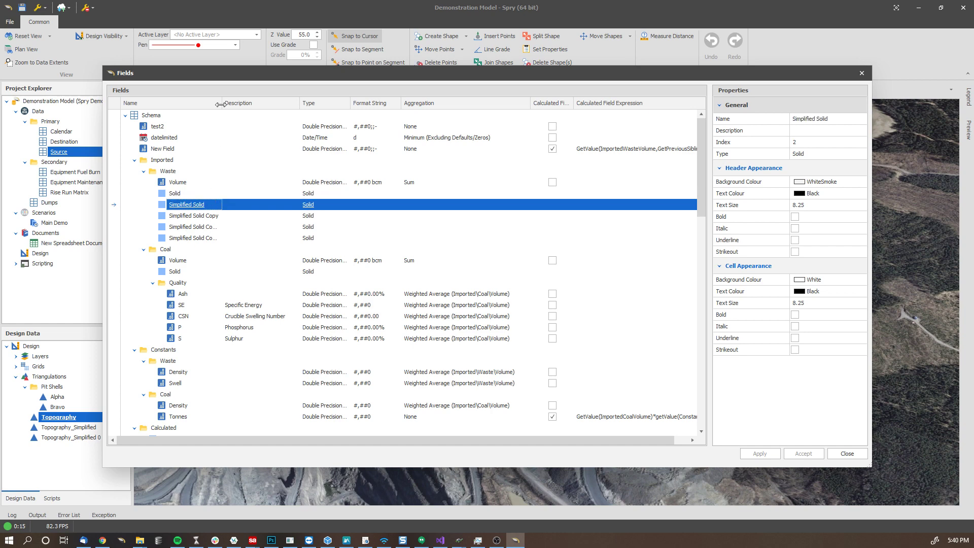
Examine the Source table's schema, widening the name column and checking the Solid fields under Imported Waste, and close the field setup.
left_click_drag(222, 104, 266, 104)
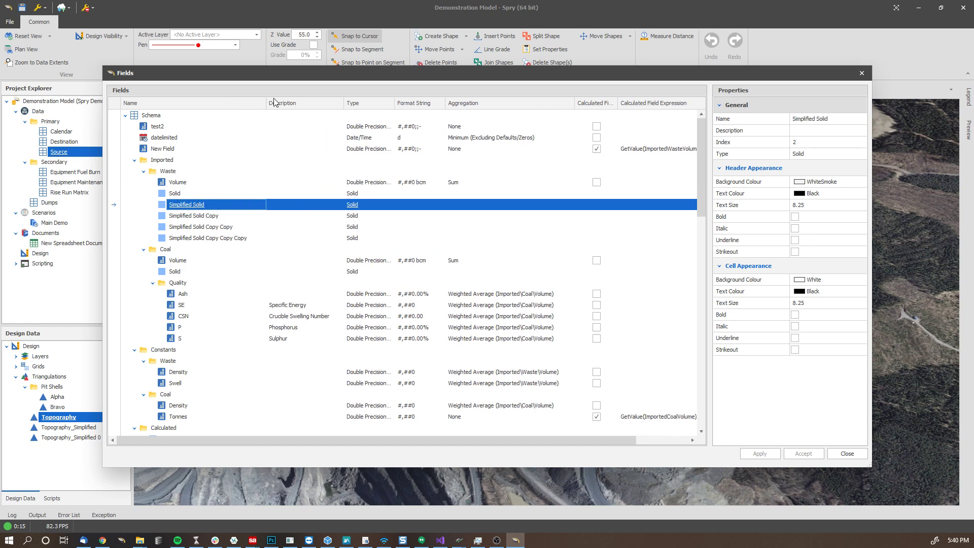
left_click(134, 161)
left_click(134, 172)
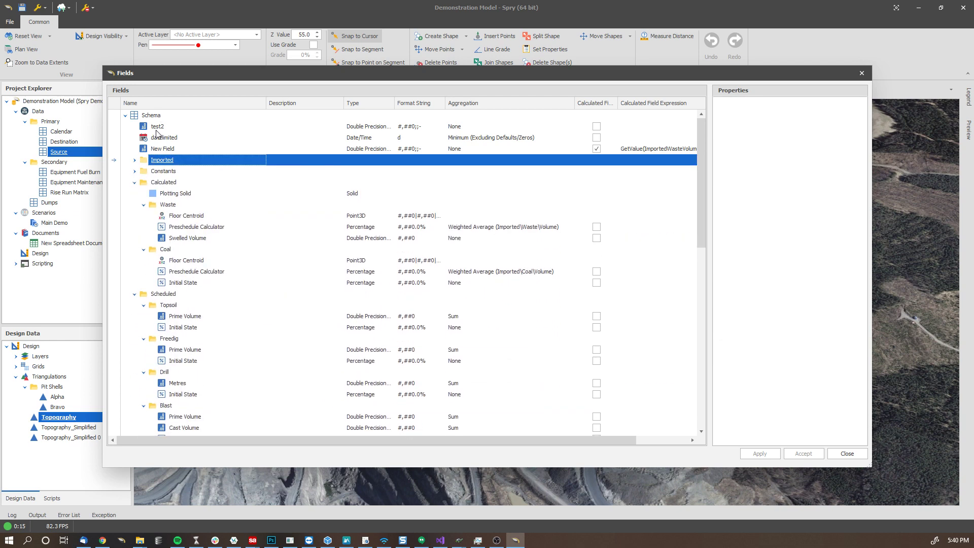
left_click(157, 115)
right_click(162, 114)
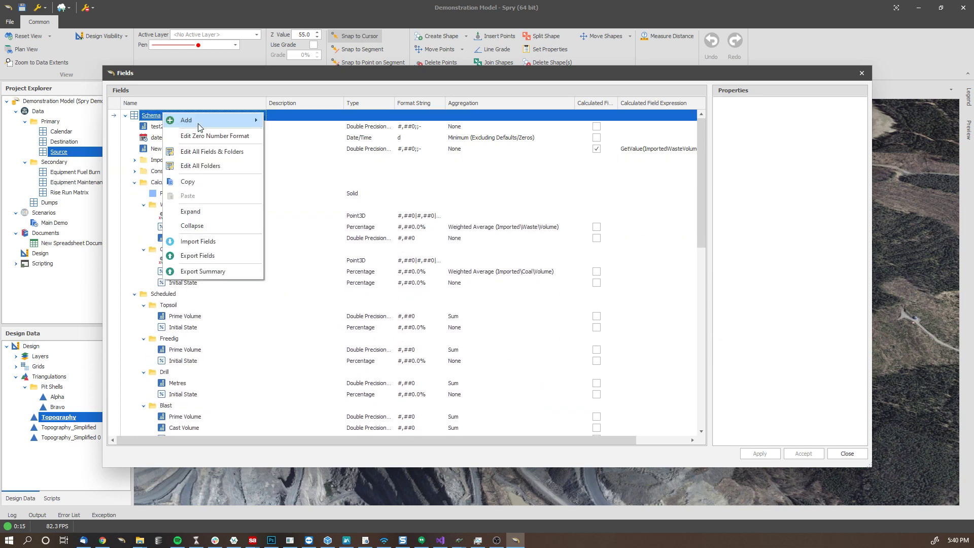
left_click(135, 160)
left_click(175, 194)
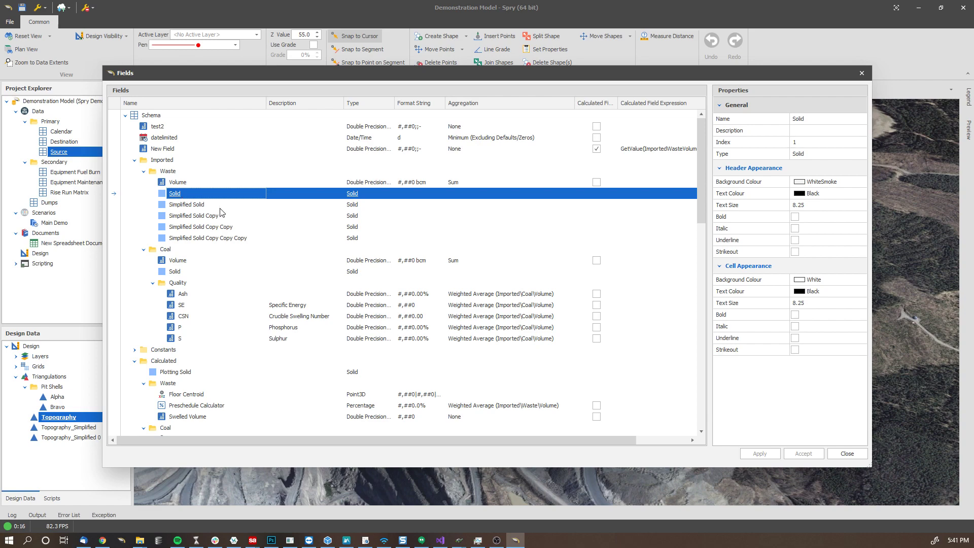
left_click(847, 454)
Start Solid Simplification for the Source table, selecting Imported\Waste\Solid and setting Imported\Waste\Simplified Solid as its target.
right_click(65, 154)
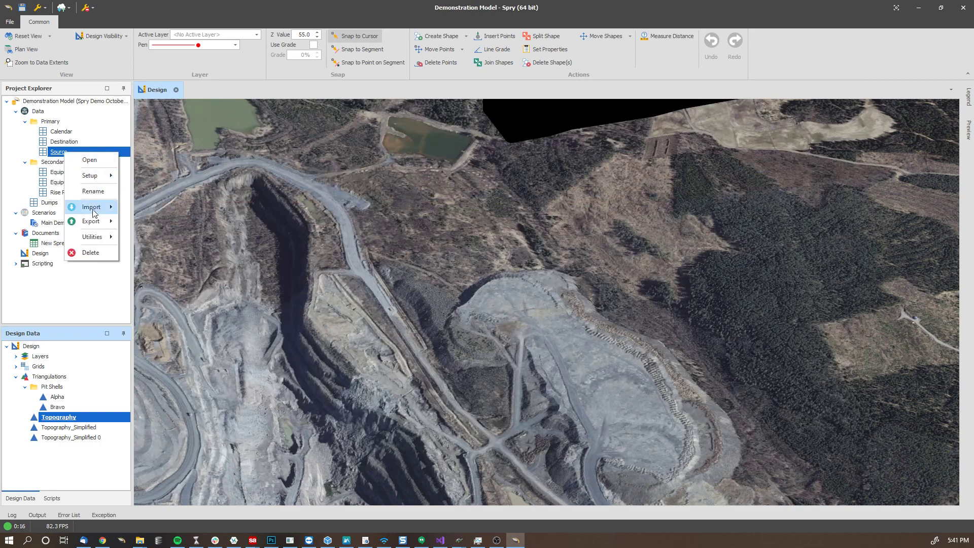
mouse_move(97, 237)
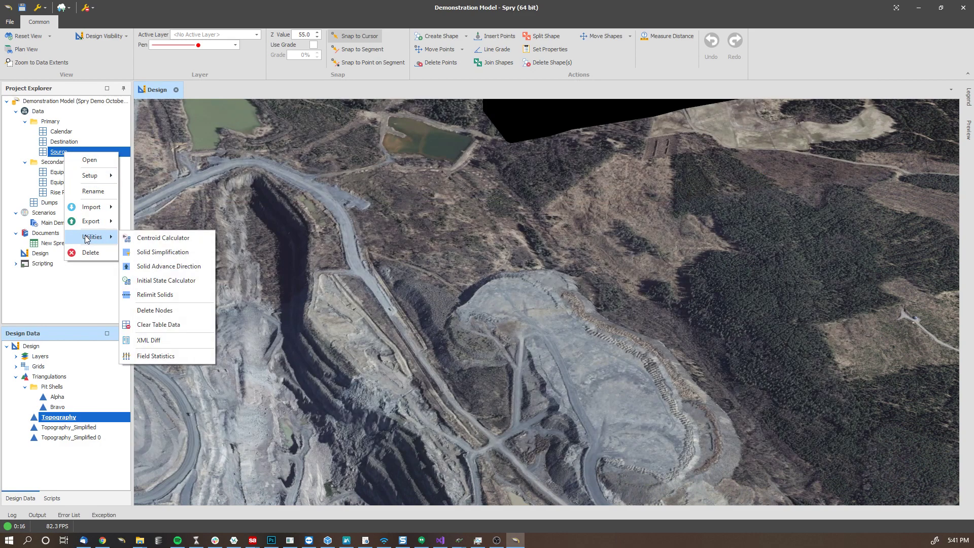
left_click(149, 252)
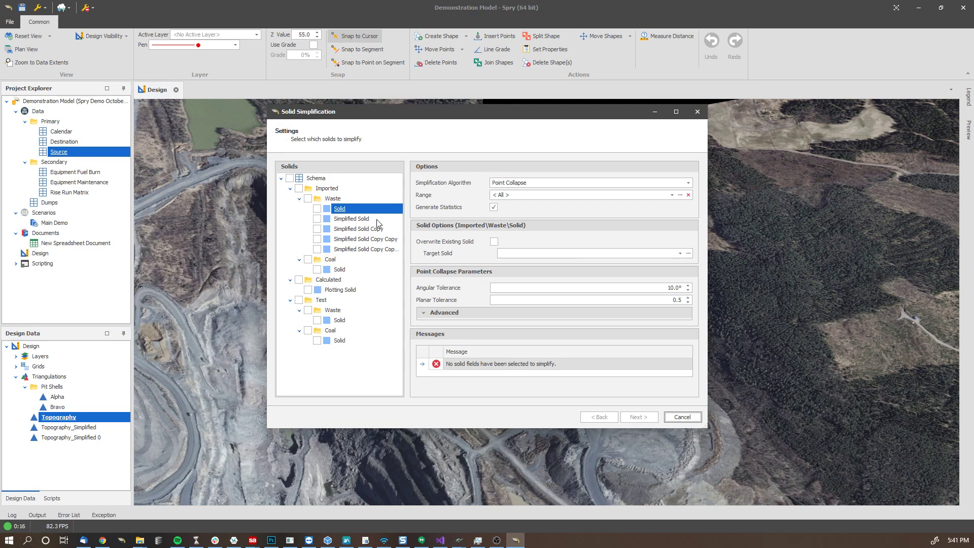
left_click(318, 209)
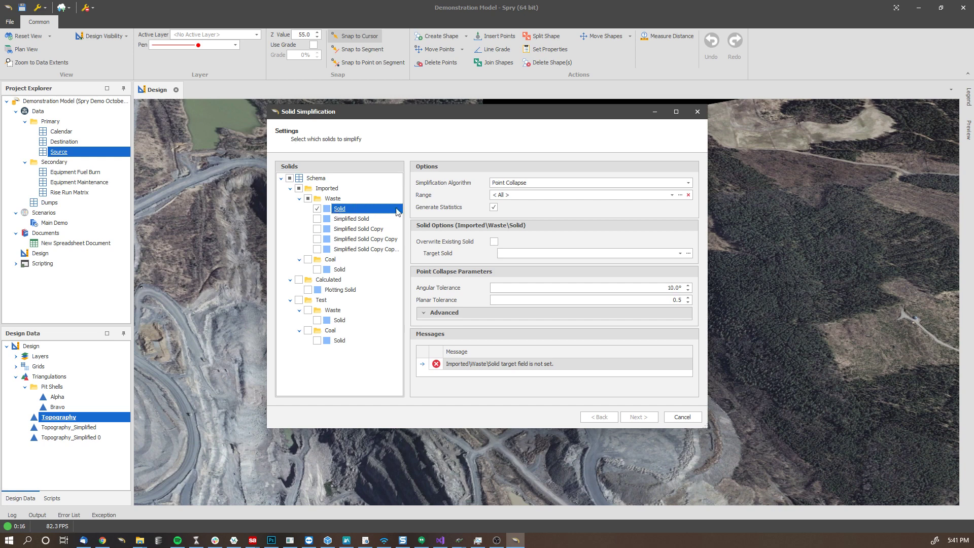
left_click(544, 254)
left_click(581, 305)
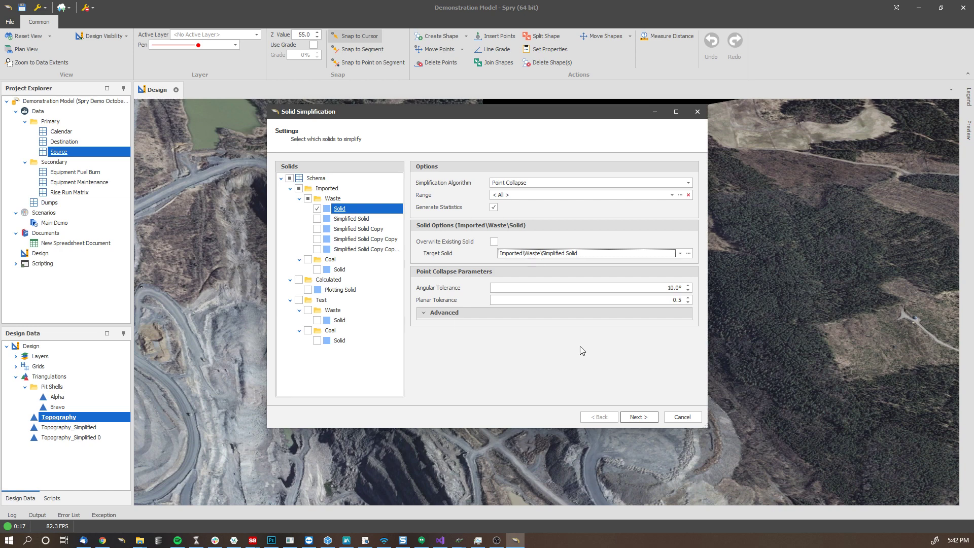
Expand the advanced Point Collapse parameters and review the tolerances, Check Volume Shift, Maximum Volume Shift, Iterate Count Limit and Iterate Factor.
left_click(424, 313)
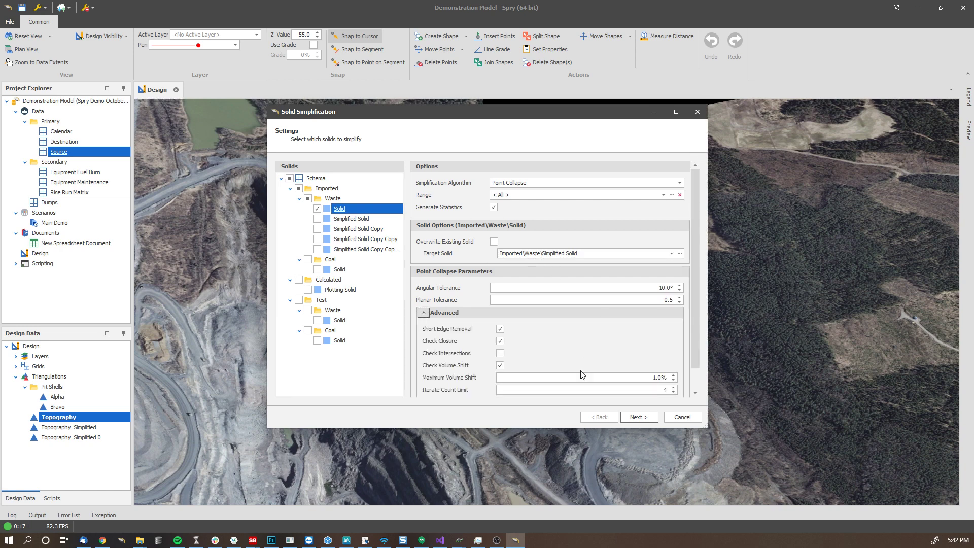
left_click_drag(694, 440, 695, 483)
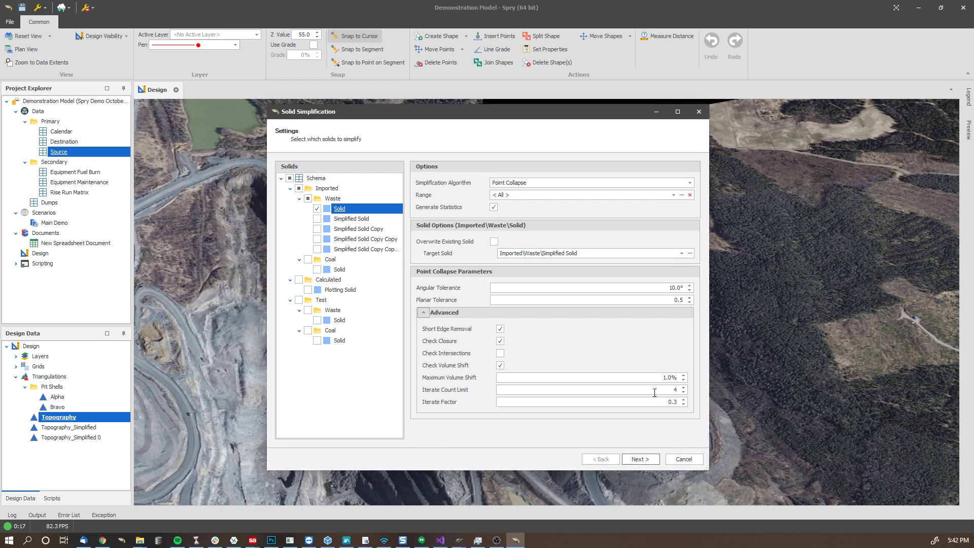
left_click(501, 366)
left_click(501, 366)
left_click(647, 289)
key("Tab")
left_click_drag(710, 312, 715, 313)
left_click(646, 300)
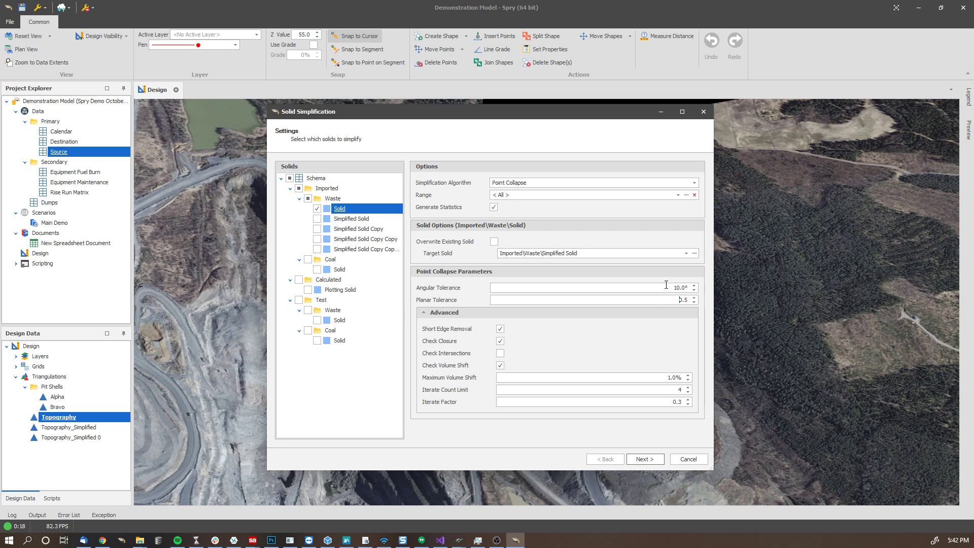
left_click(662, 288)
left_click(670, 378)
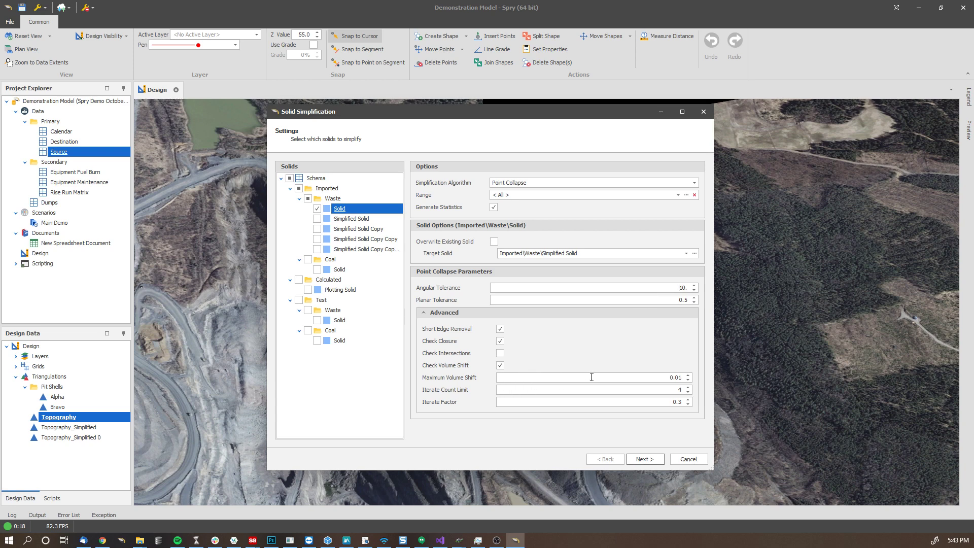
left_click(639, 389)
double_click(635, 391)
left_click(664, 402)
left_click(665, 299)
left_click(624, 401)
Set the planar tolerance to 1, run the solid simplification and close it once complete.
left_click(679, 301)
type("1.")
left_click(675, 401)
left_click(662, 300)
left_click(666, 391)
left_click(660, 288)
left_click(642, 460)
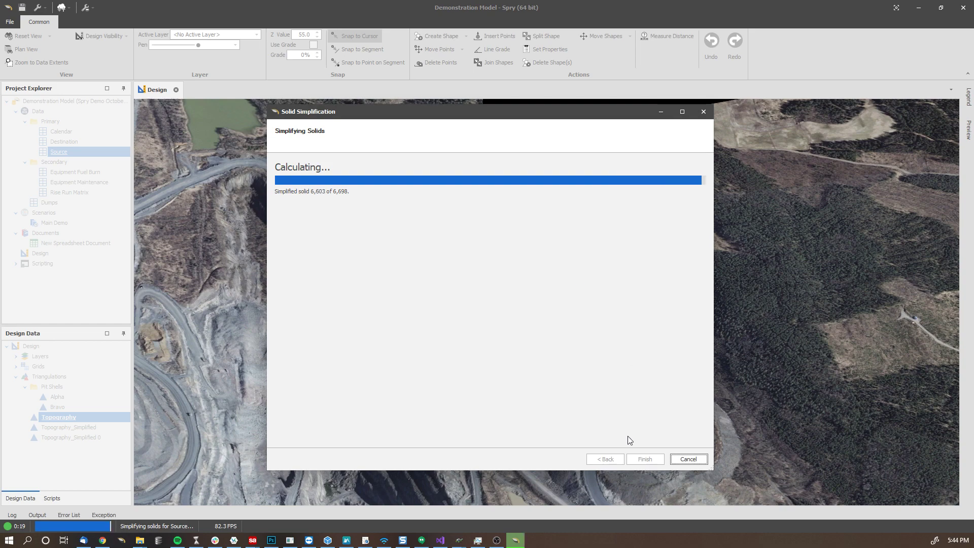
left_click(645, 457)
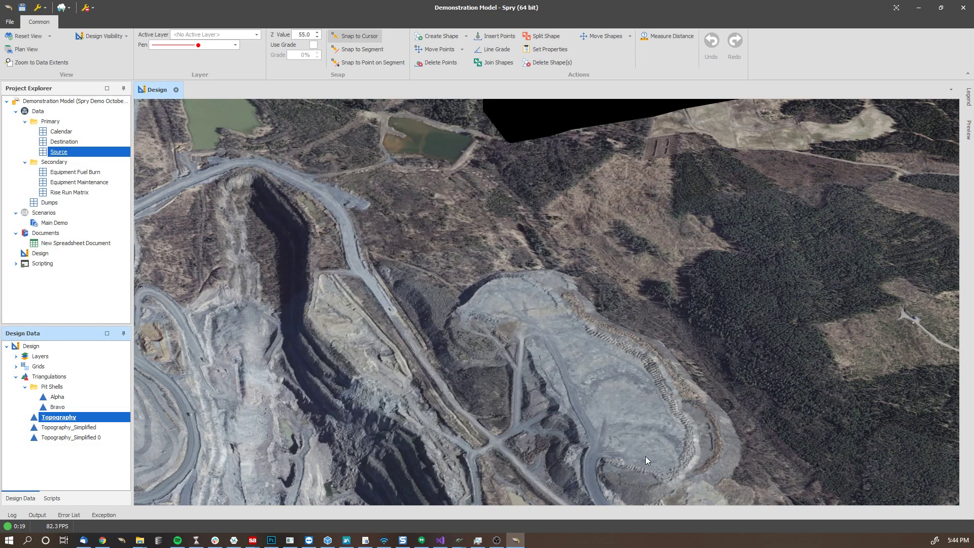
Rerun Solid Simplification on the Source table with the same settings and finish it.
right_click(75, 152)
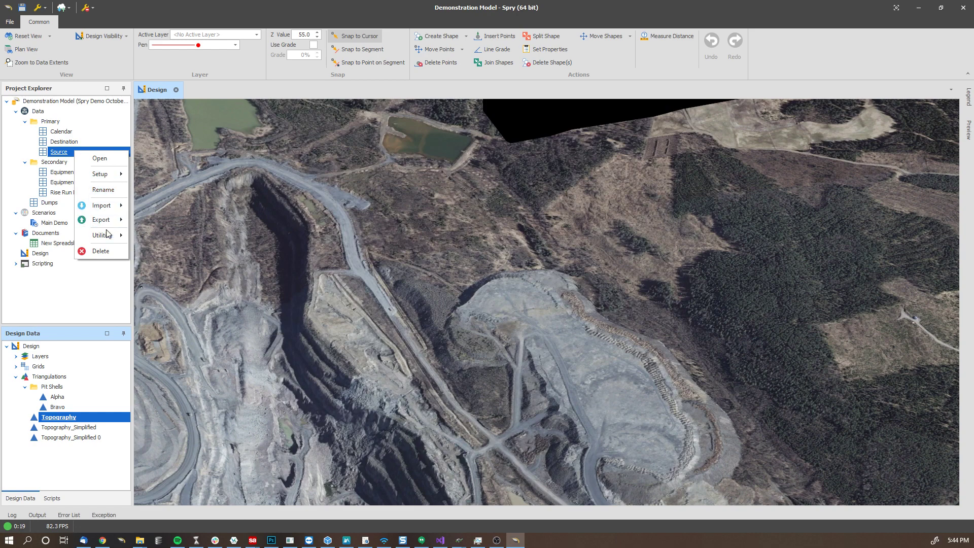
mouse_move(108, 234)
left_click(173, 251)
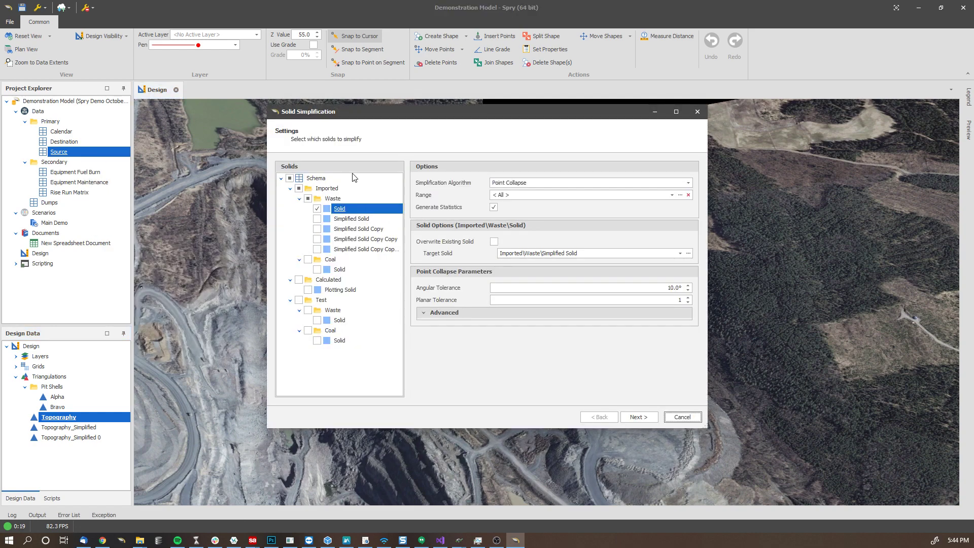
left_click(640, 417)
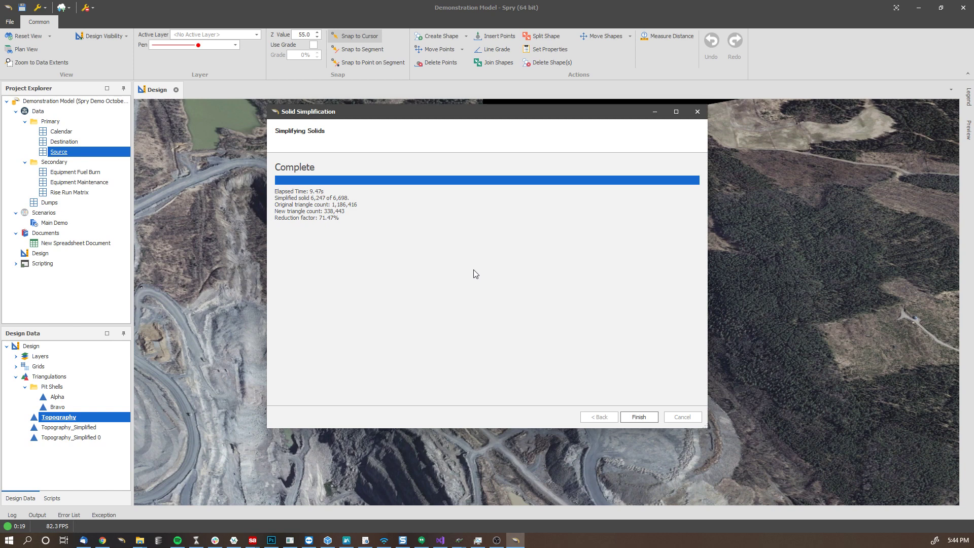
left_click(637, 415)
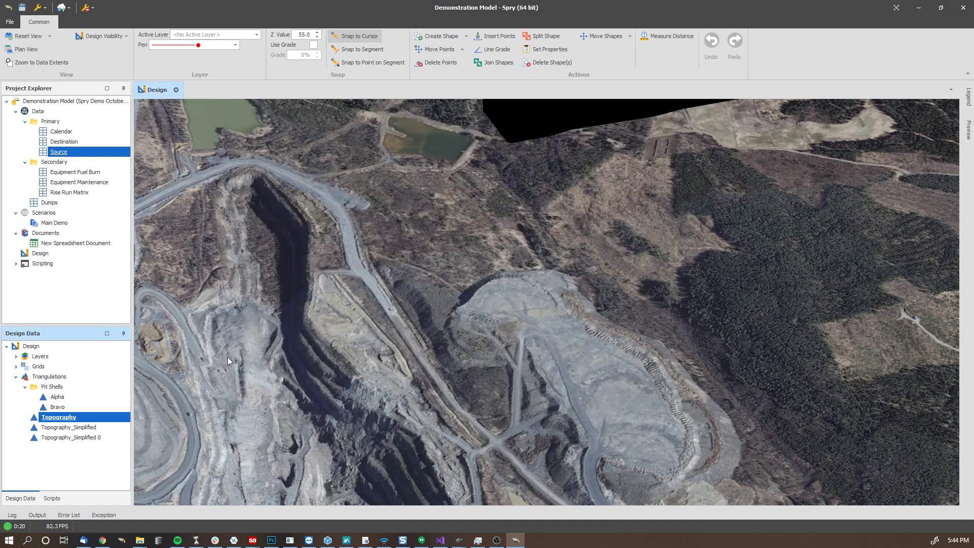
Reopen Solid Simplification for the Source table, show the advanced parameters and set the angular tolerance to 45°.
right_click(88, 154)
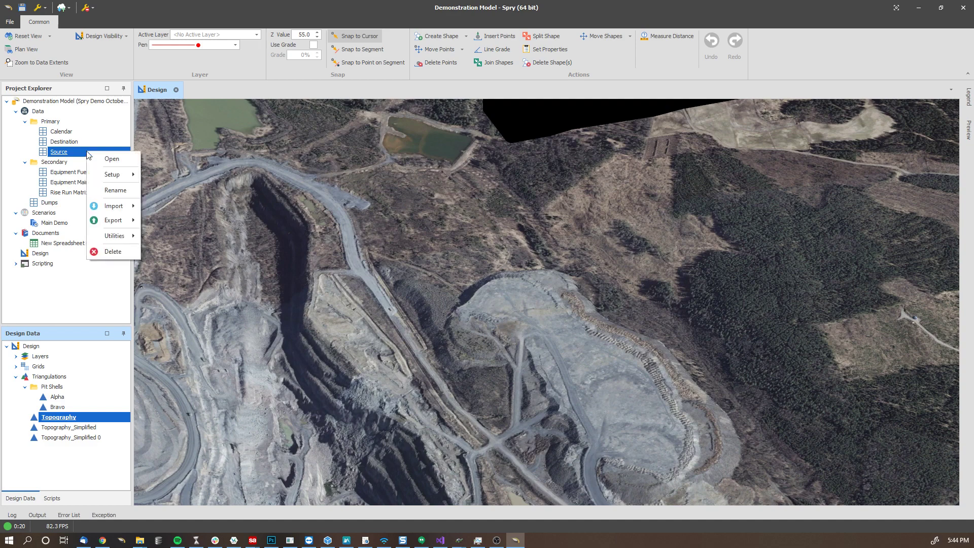
mouse_move(111, 238)
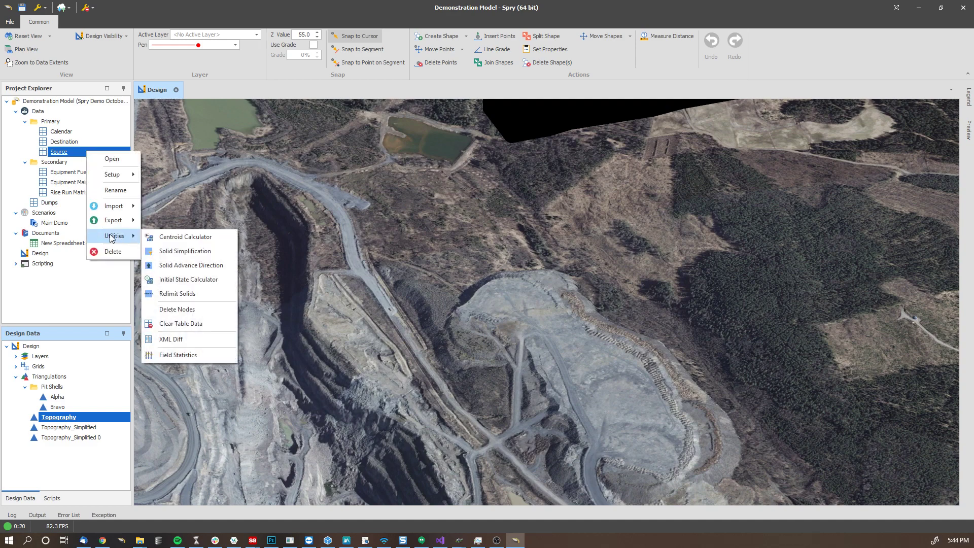
left_click(208, 250)
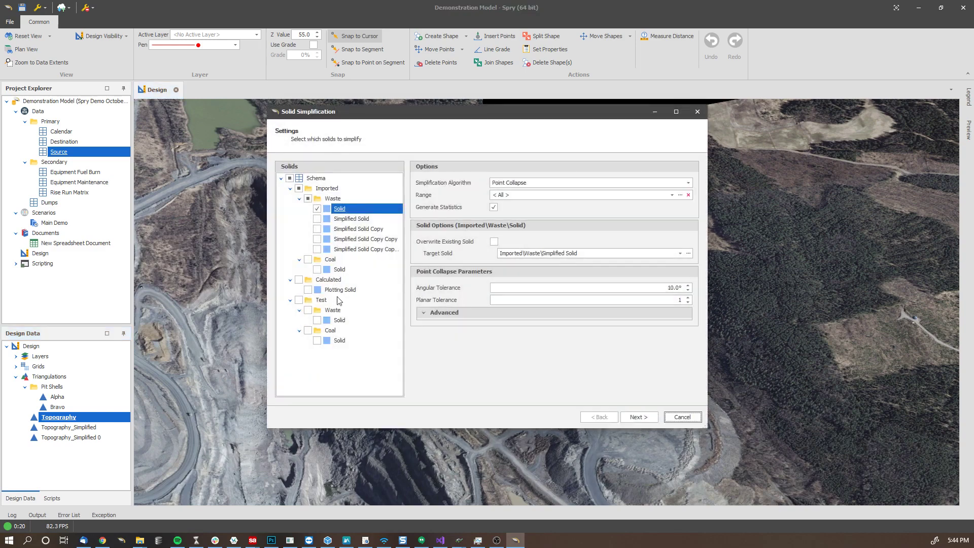
left_click(423, 313)
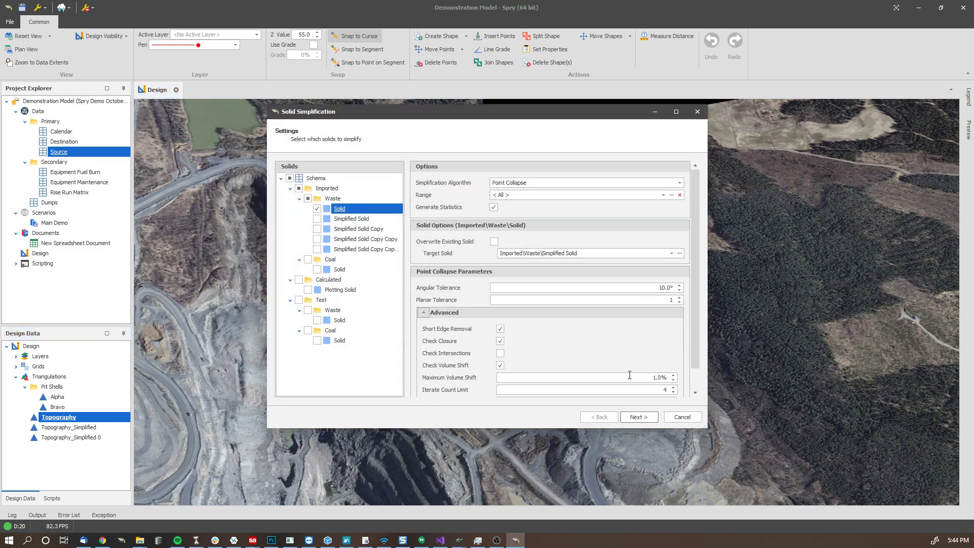
scroll(692, 343, "down", 1)
scroll(692, 348, "up", 1)
scroll(695, 365, "down", 1)
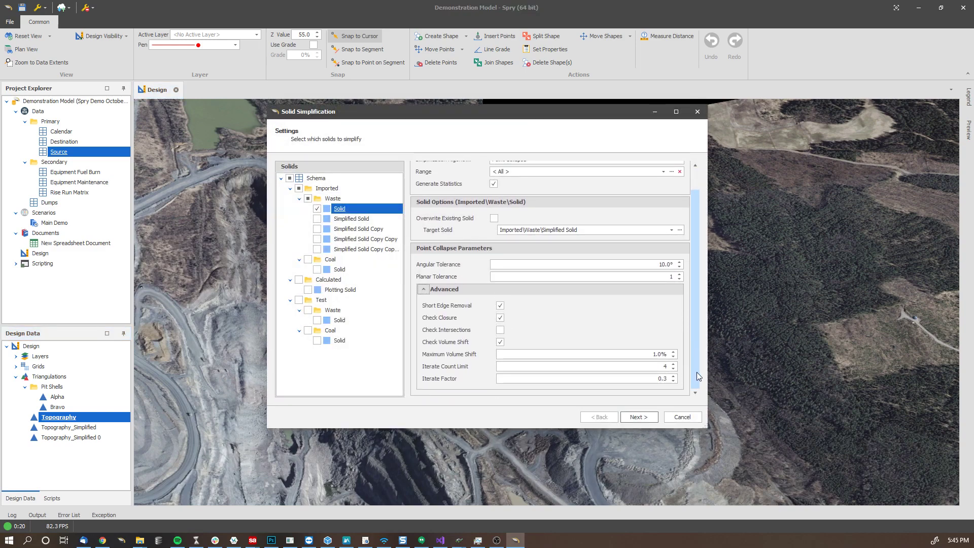
left_click(660, 264)
type("45.")
left_click(574, 277)
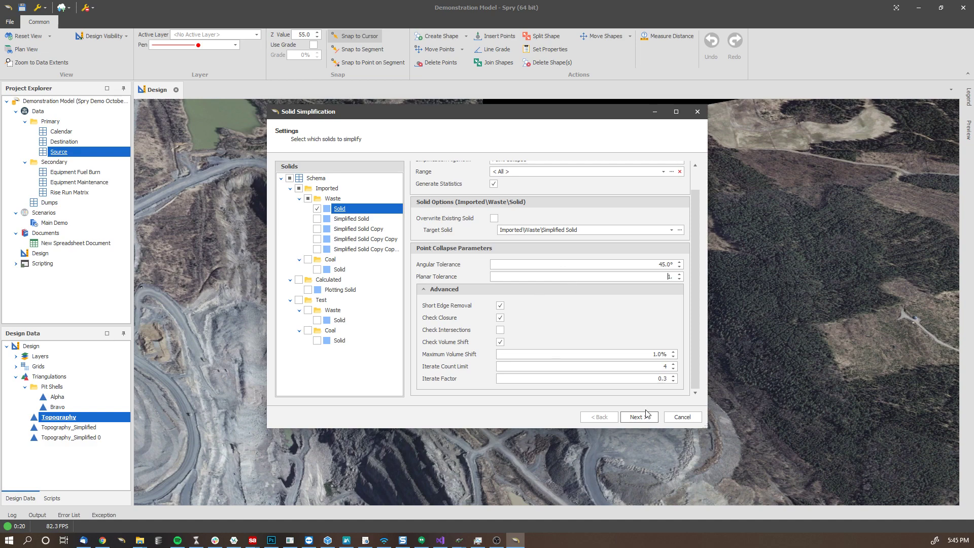
Set the target solid to Imported\Waste\Simplified Solid Copy, then run and finish the simplification.
left_click(504, 231)
left_click(568, 297)
left_click(640, 417)
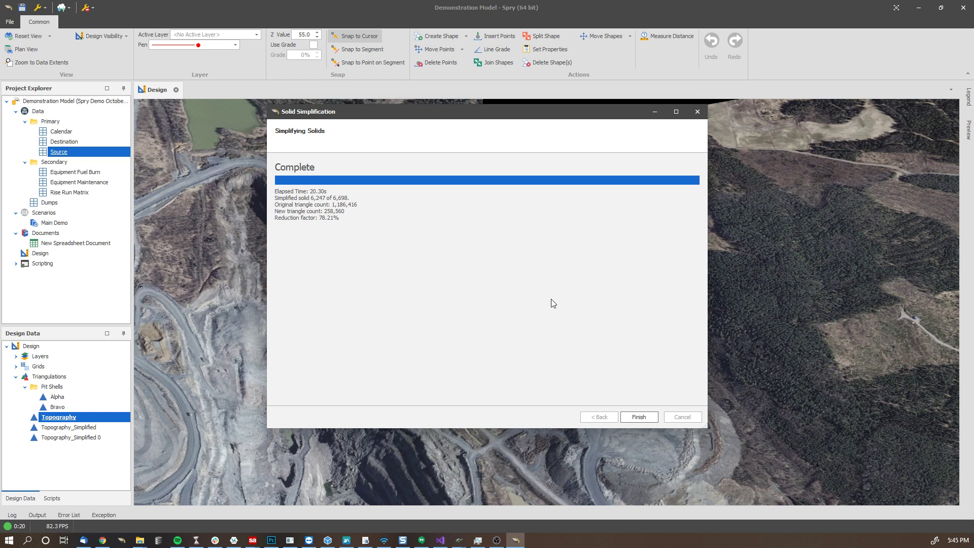
left_click(639, 417)
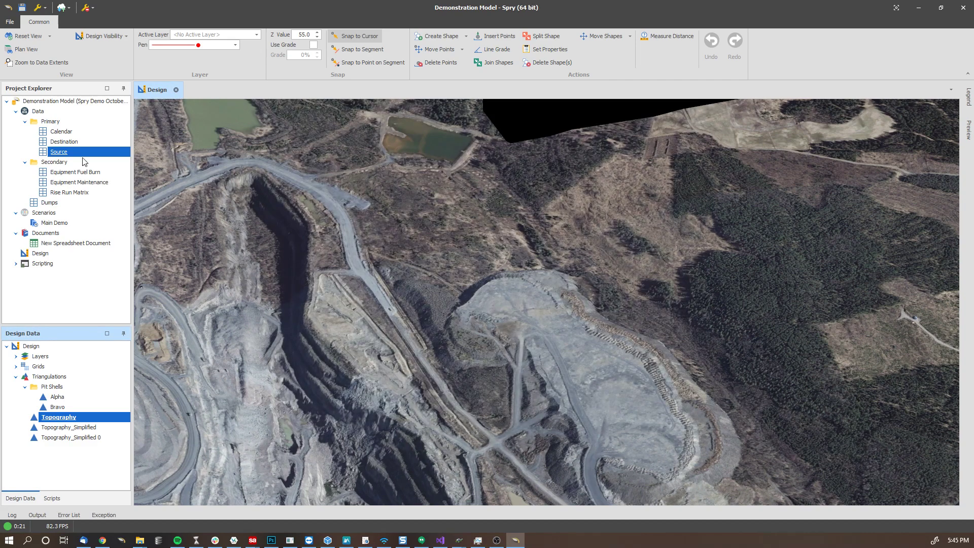
Reopen Solid Simplification for the Source table and set the Maximum Volume Shift to 5%.
right_click(72, 153)
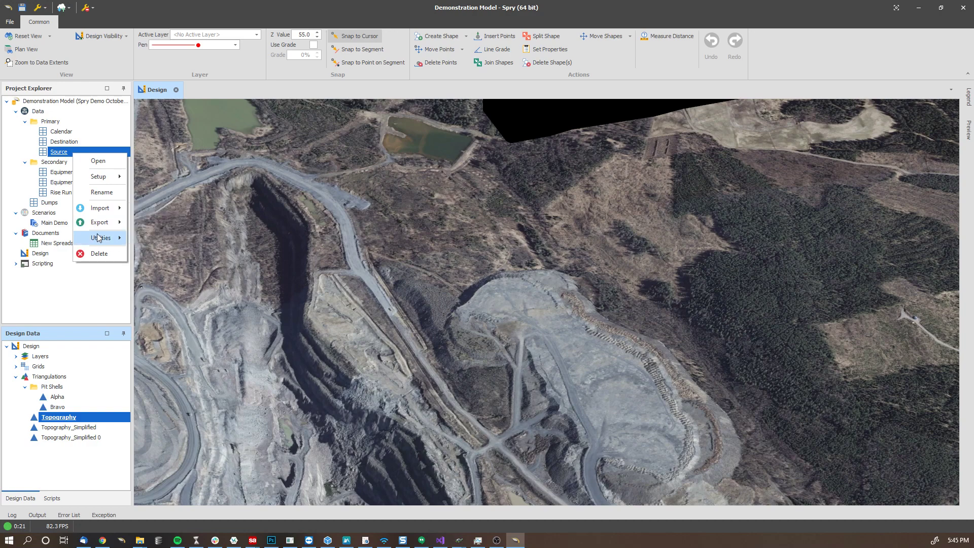
mouse_move(99, 238)
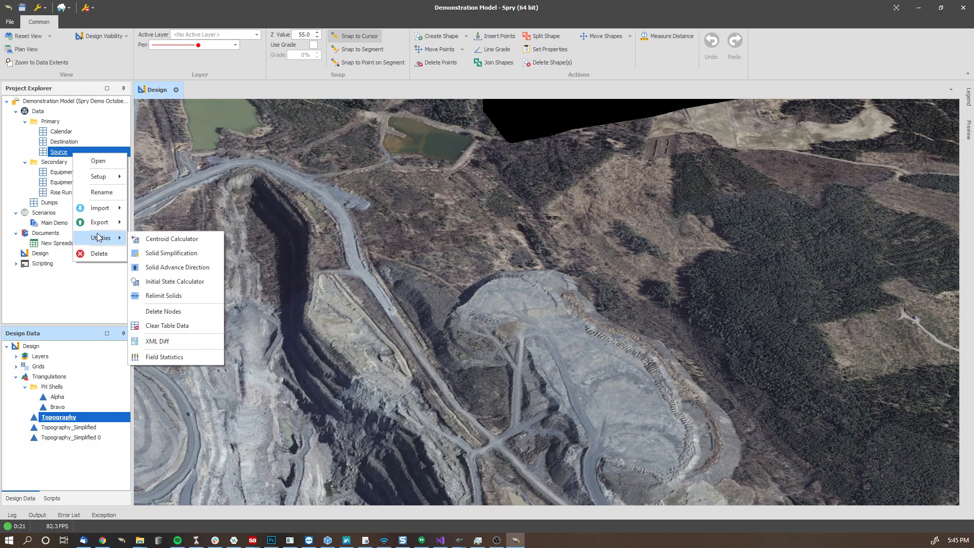
left_click(172, 252)
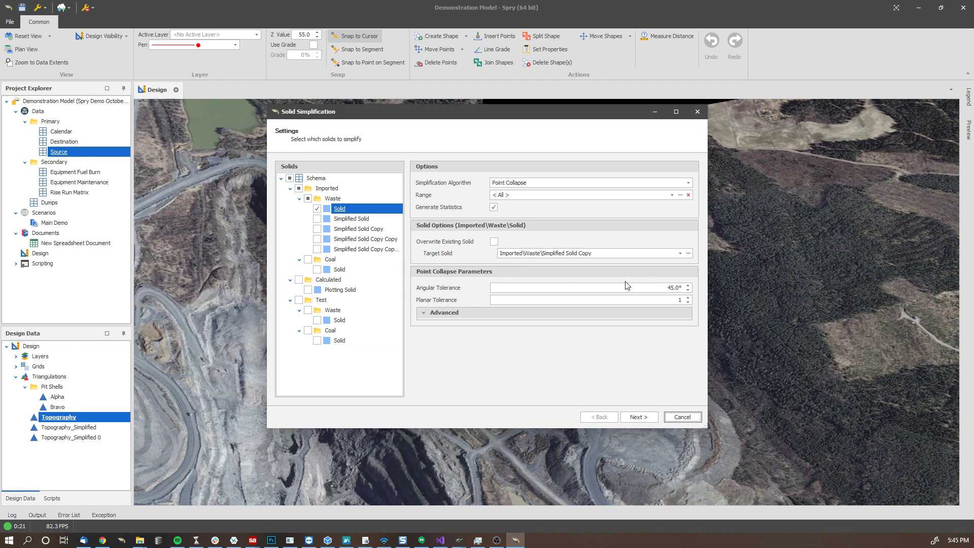
left_click(427, 313)
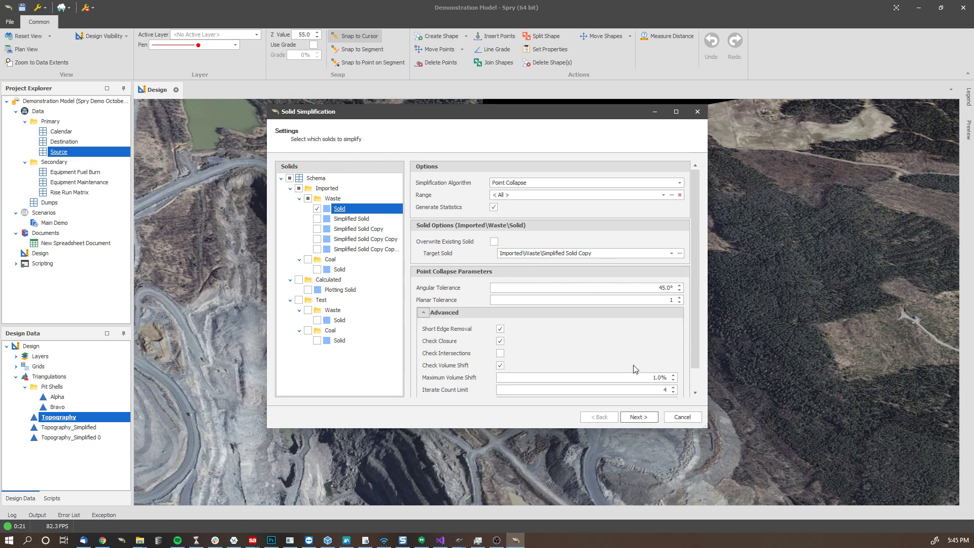
left_click(632, 380)
left_click(673, 376)
Set the target solid to Imported\Waste\Simplified Solid Copy Copy, then run and finish the simplification.
left_click(553, 253)
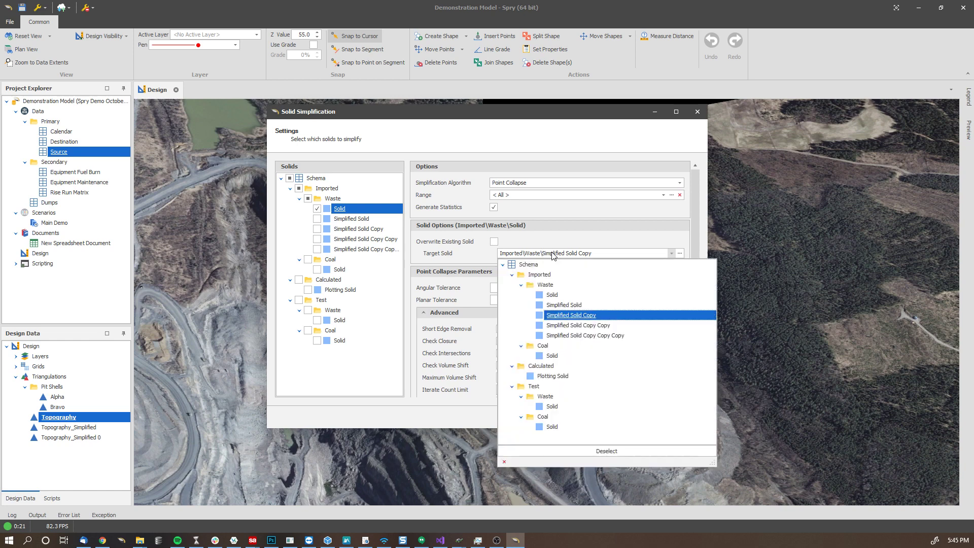
left_click(571, 326)
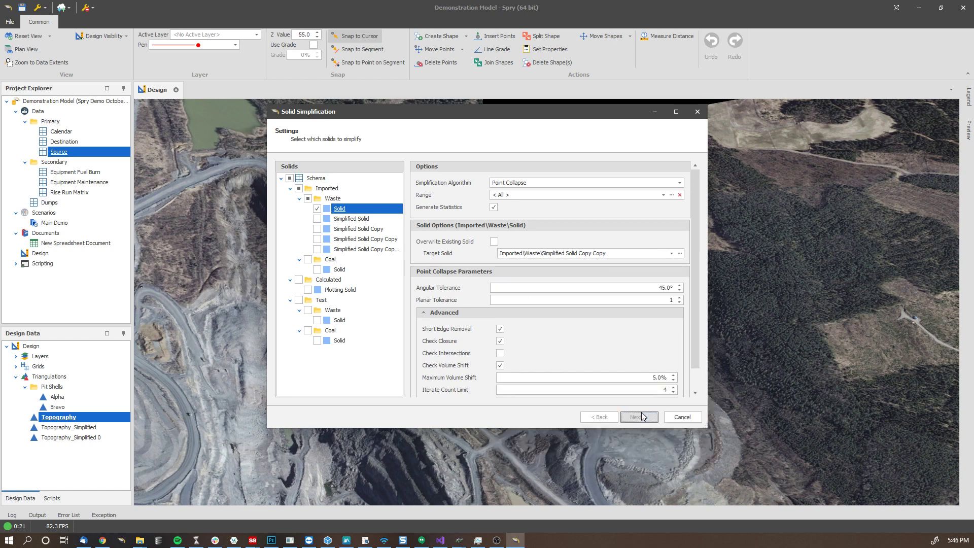
left_click(641, 417)
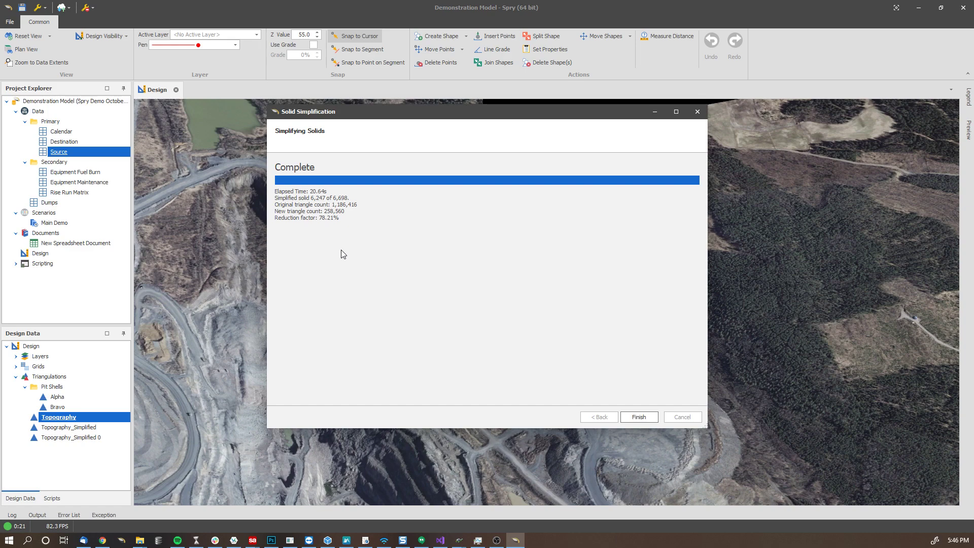
left_click(639, 417)
Reopen Solid Simplification for the Source table, show the advanced parameters and set the target solid to Imported\Waste\Simplified Solid Copy Copy Copy.
right_click(64, 152)
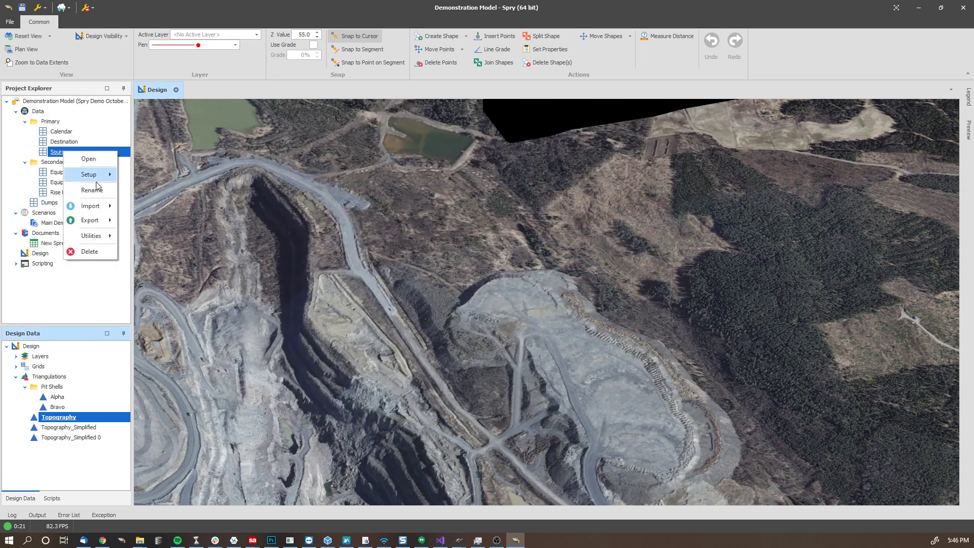
mouse_move(98, 240)
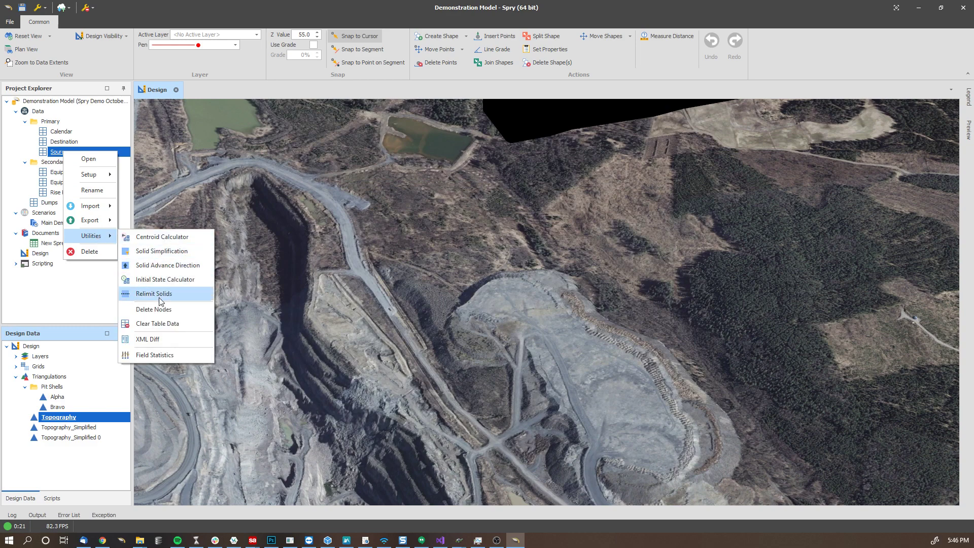
left_click(166, 252)
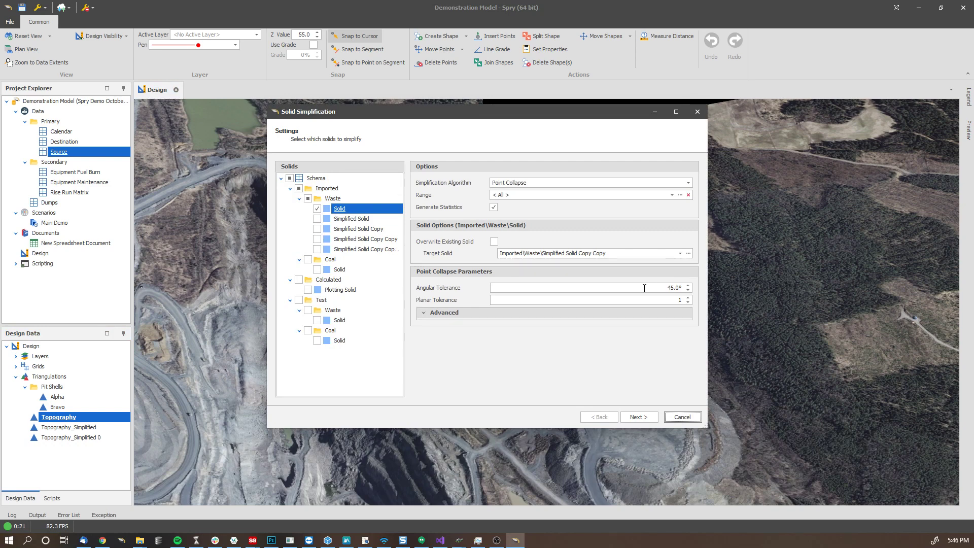
left_click(424, 313)
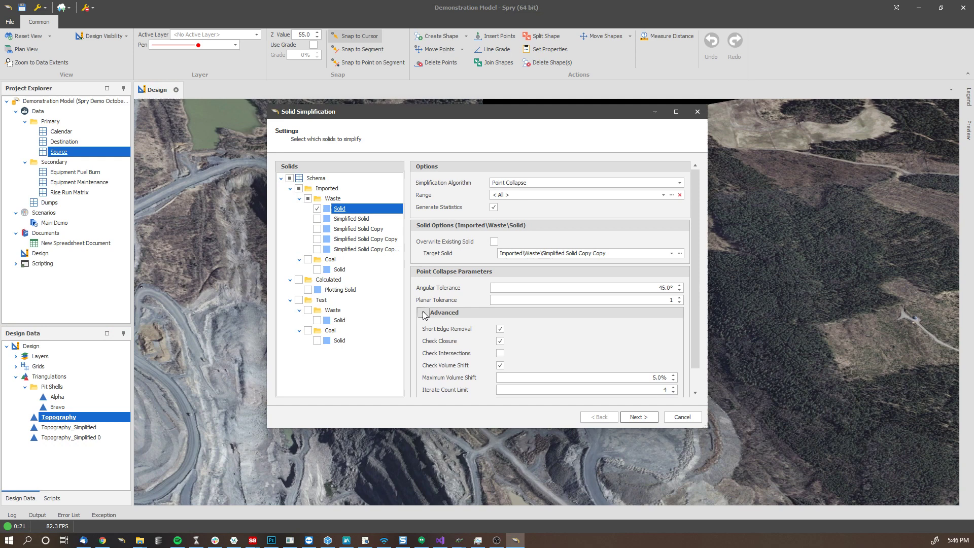
left_click(563, 253)
left_click(585, 339)
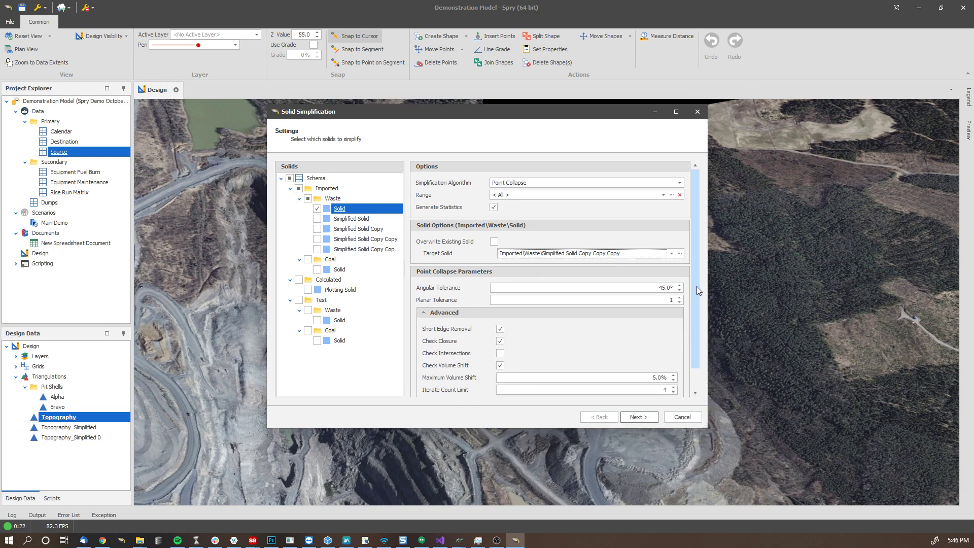
Set the planar tolerance to 10, the Iterate Count Limit to 20 and the Iterate Factor to 0.5.
left_click_drag(696, 286, 695, 310)
left_click_drag(638, 277, 800, 288)
type("10.")
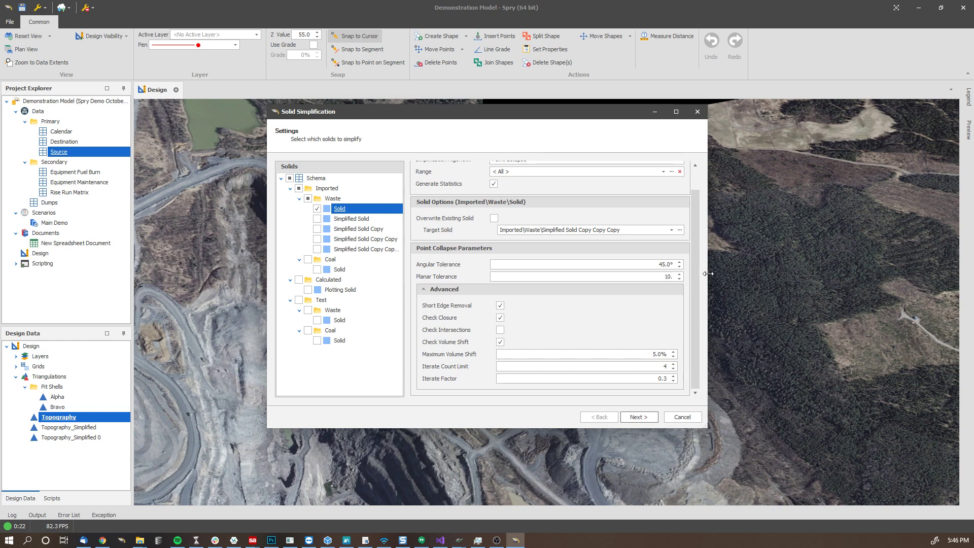
key("shift+Tab")
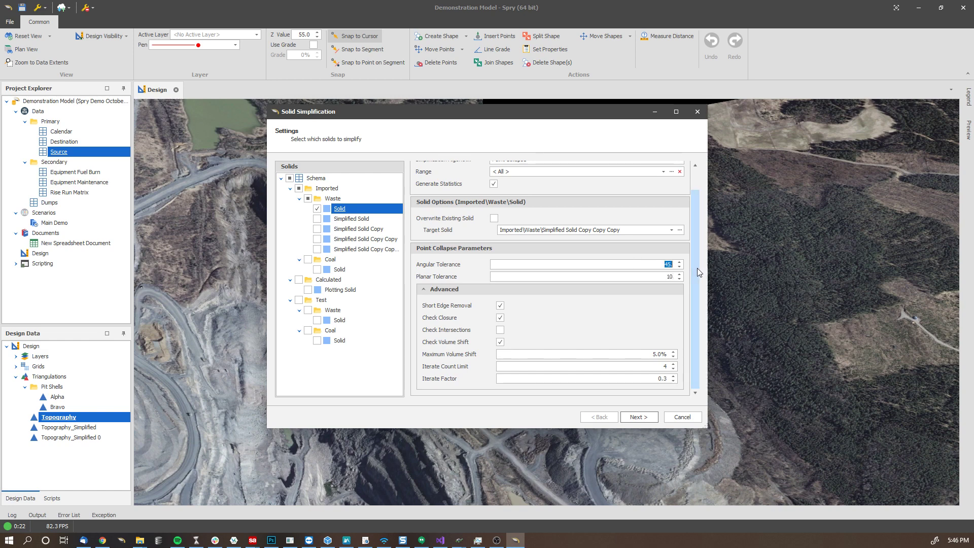
left_click(619, 363)
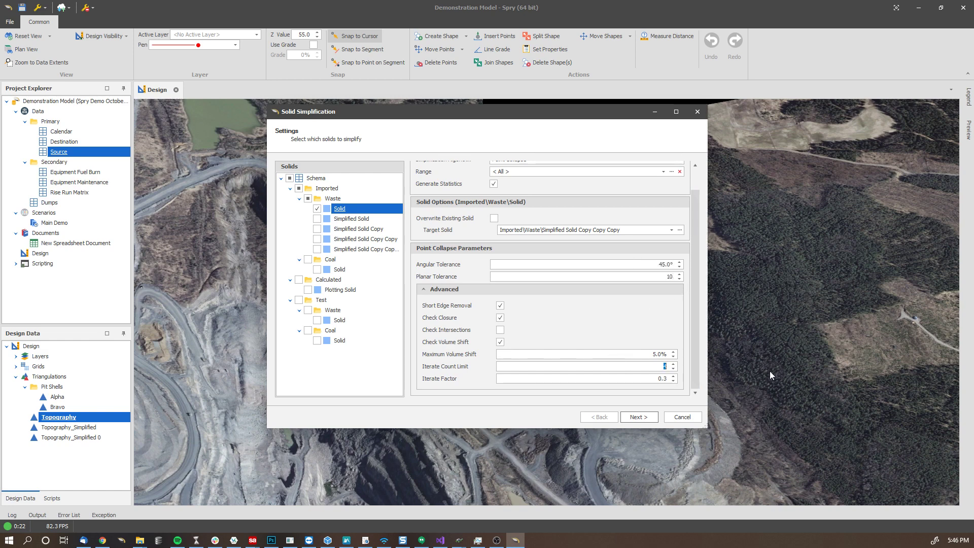
type("20")
key("Tab")
type("0.5")
Run the solid simplification, dismiss the error list and finish.
left_click(639, 417)
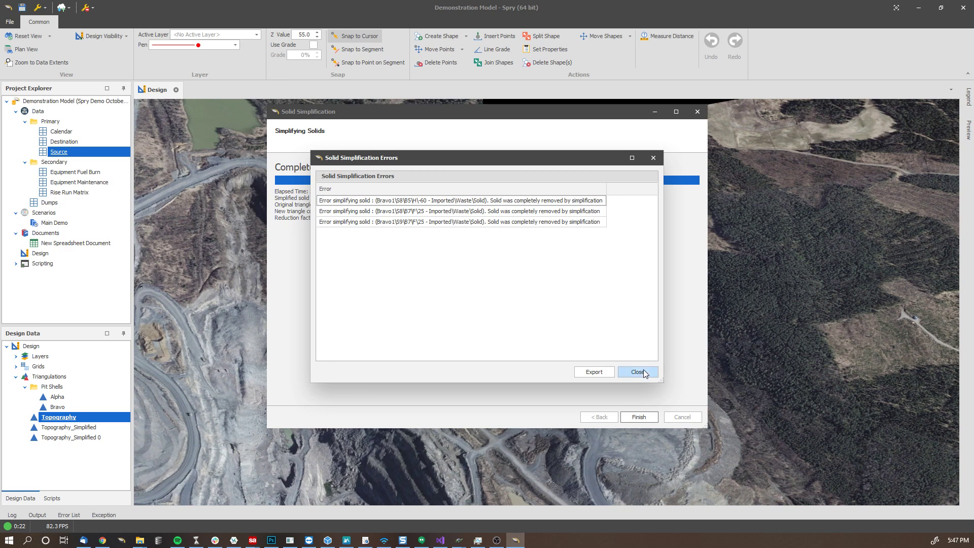
left_click(640, 372)
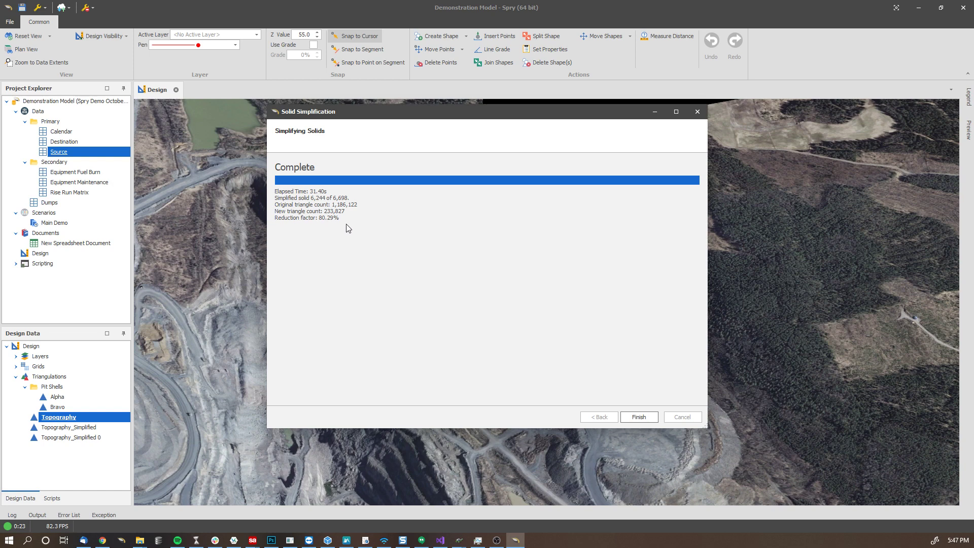
left_click(639, 417)
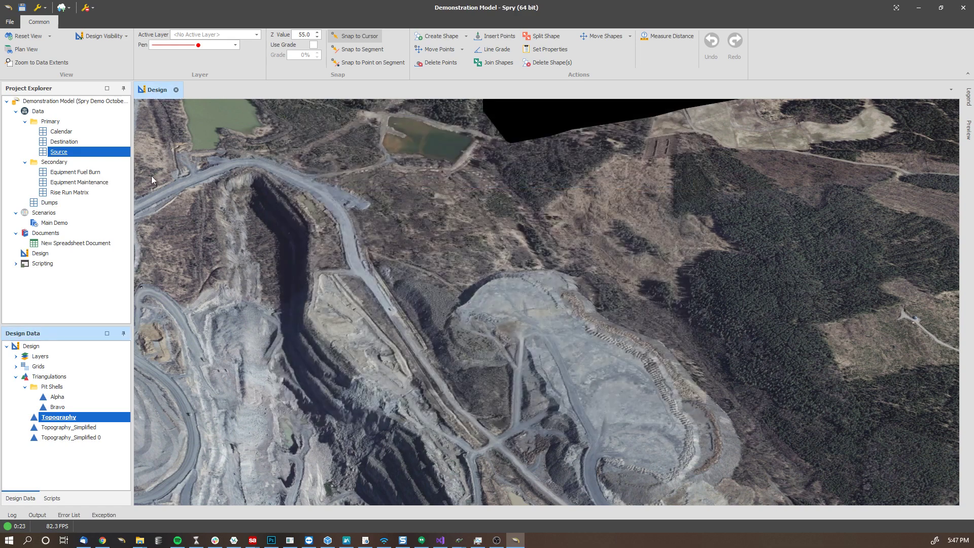
Open the Source table's data at node Alpha\S1\B1\D\145 and widen the value columns to read the triangle counts.
left_click(68, 153)
double_click(68, 152)
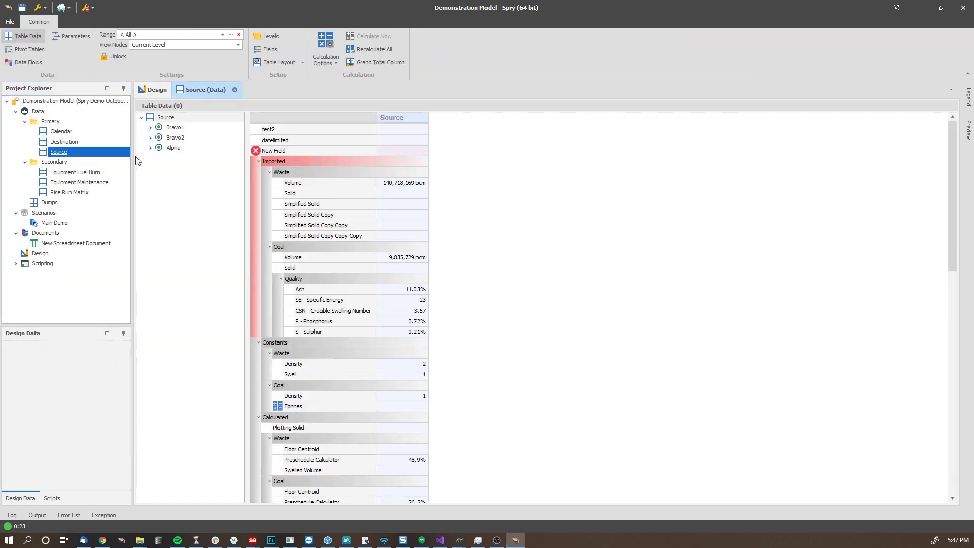
left_click(151, 148)
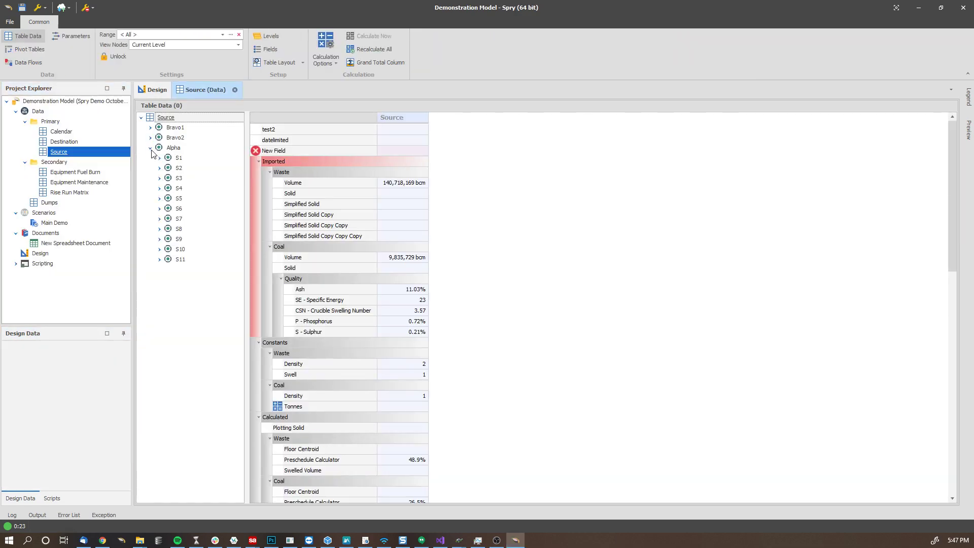
left_click(159, 157)
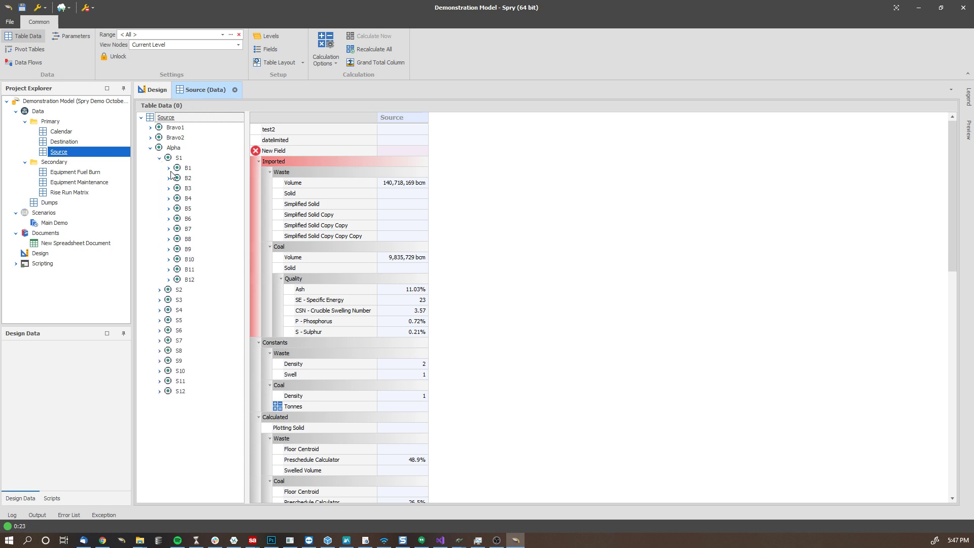
left_click(169, 168)
left_click(177, 178)
left_click(211, 191)
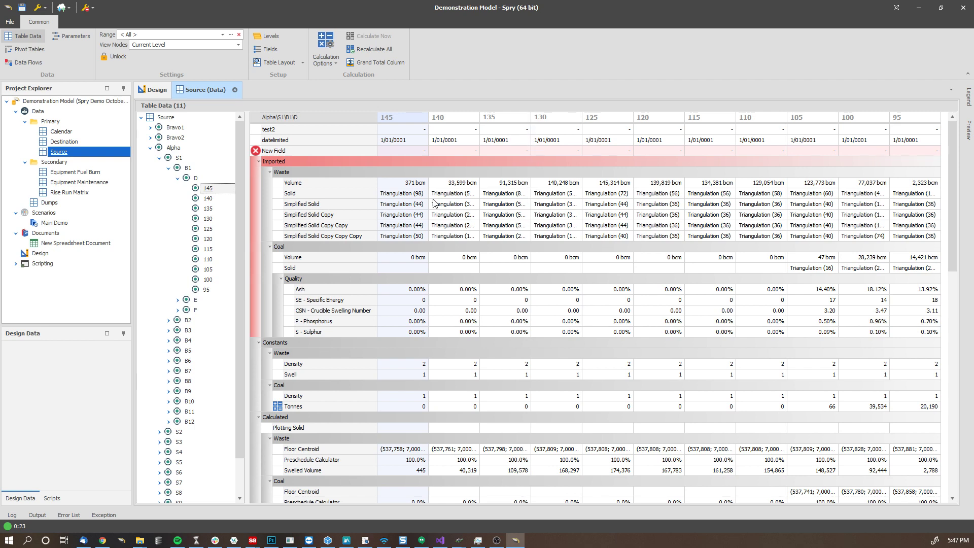
left_click_drag(429, 201, 455, 200)
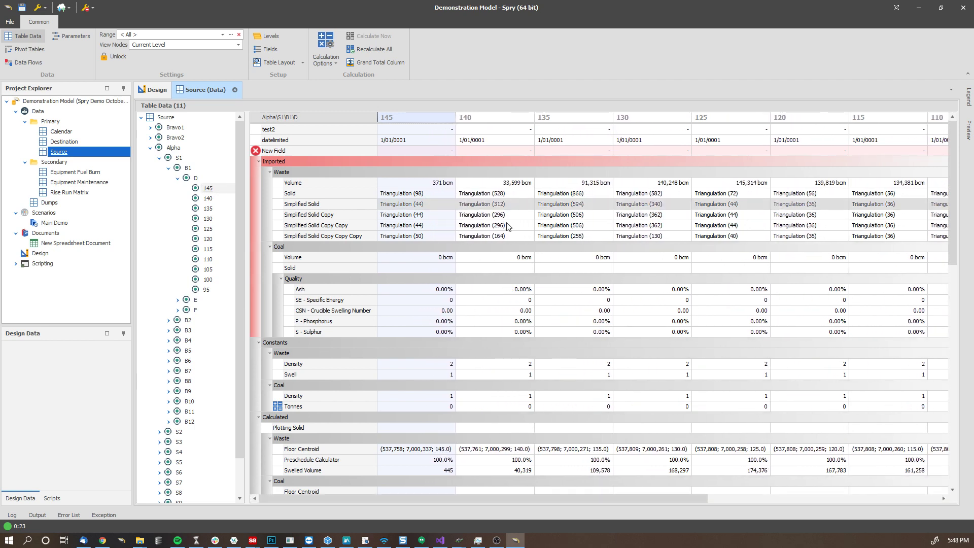
Inspect the original waste Solid of node 135 in 3D from several angles, and close it without changes.
left_click(513, 195)
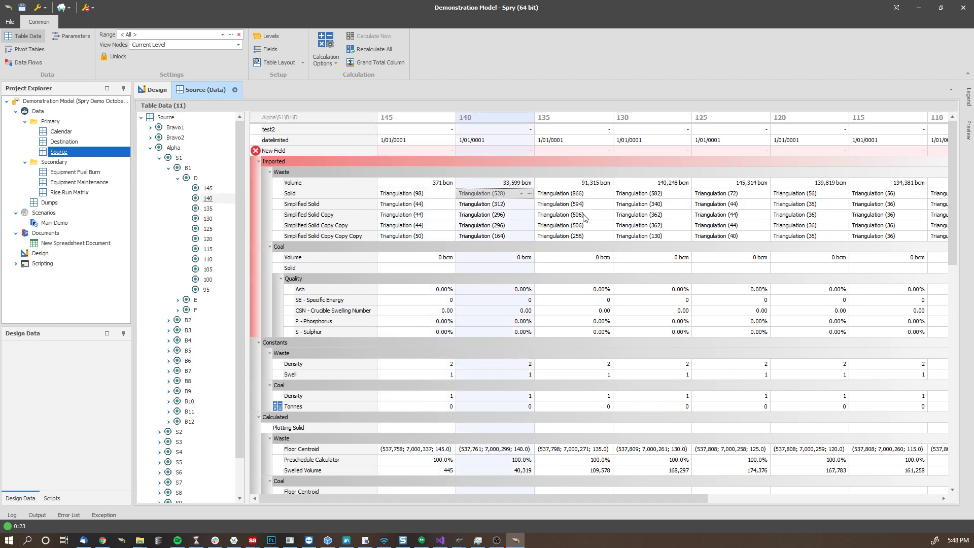
left_click(605, 196)
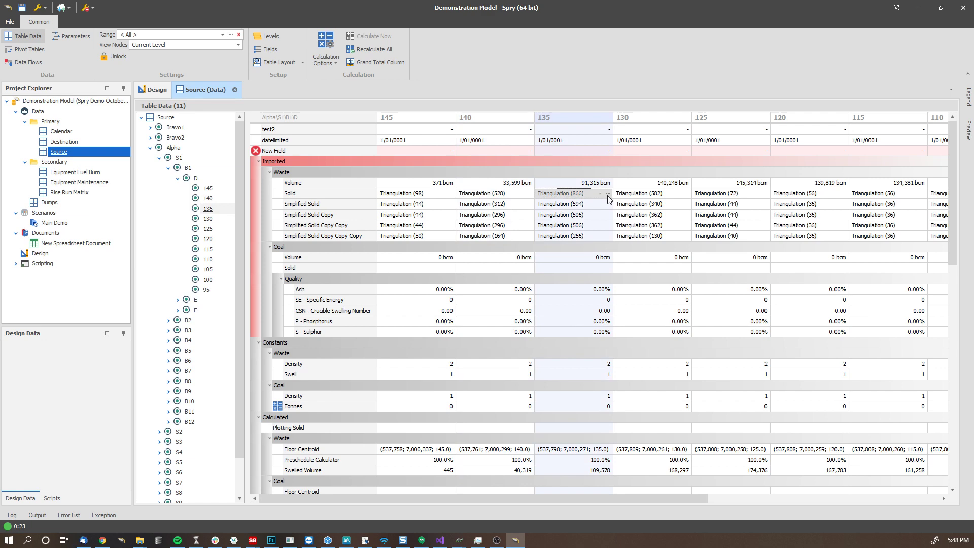
left_click(608, 194)
left_click_drag(502, 257, 672, 255)
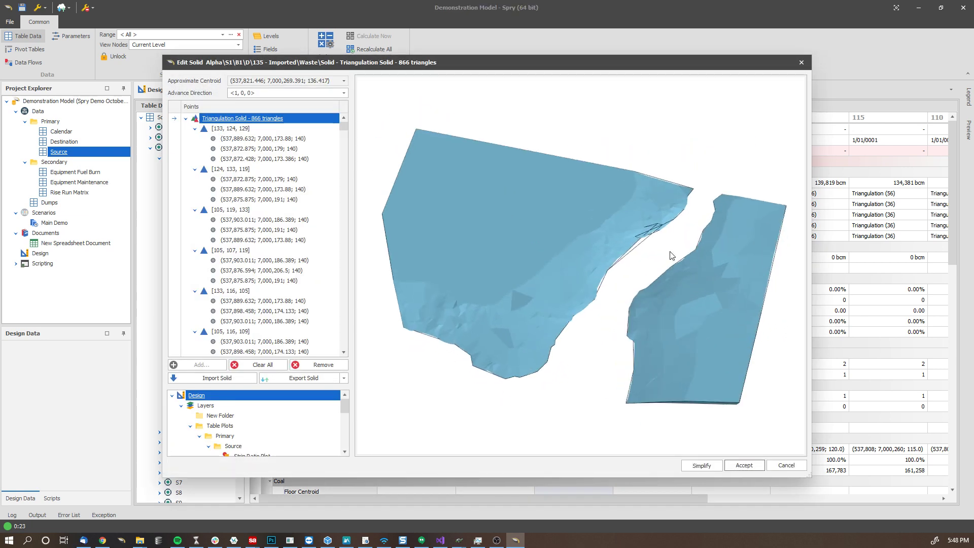
scroll(670, 251, "up", 3)
left_click_drag(455, 220, 501, 173)
middle_click_drag(501, 173, 603, 144)
scroll(581, 214, "down", 3)
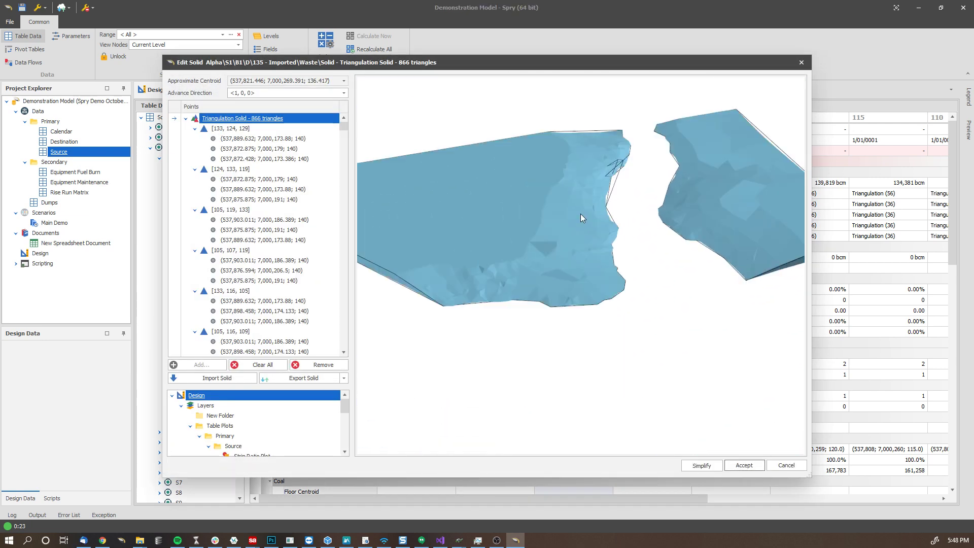
left_click_drag(581, 215, 513, 230)
left_click(784, 465)
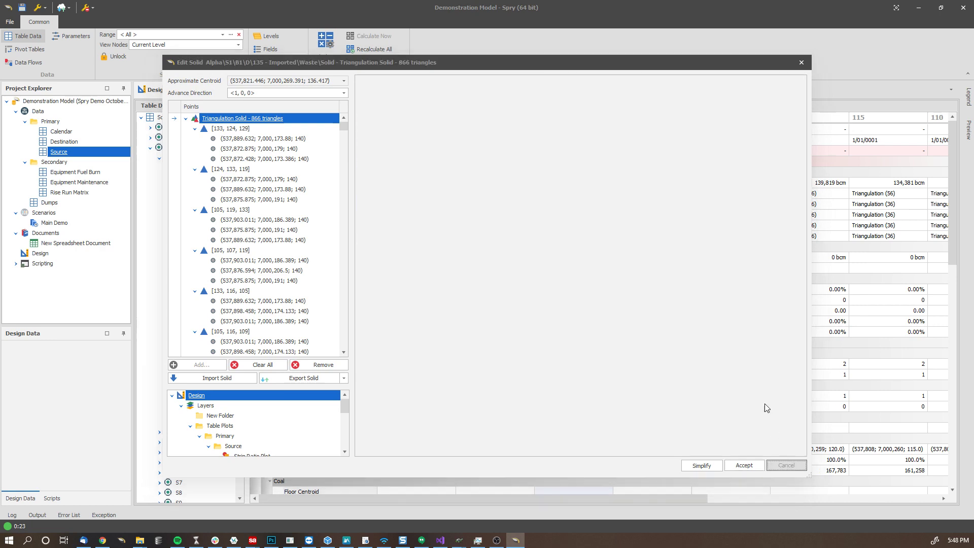
Inspect node 135's waste Simplified Solid up close in 3D, and close it without changes.
left_click(612, 207)
left_click(609, 204)
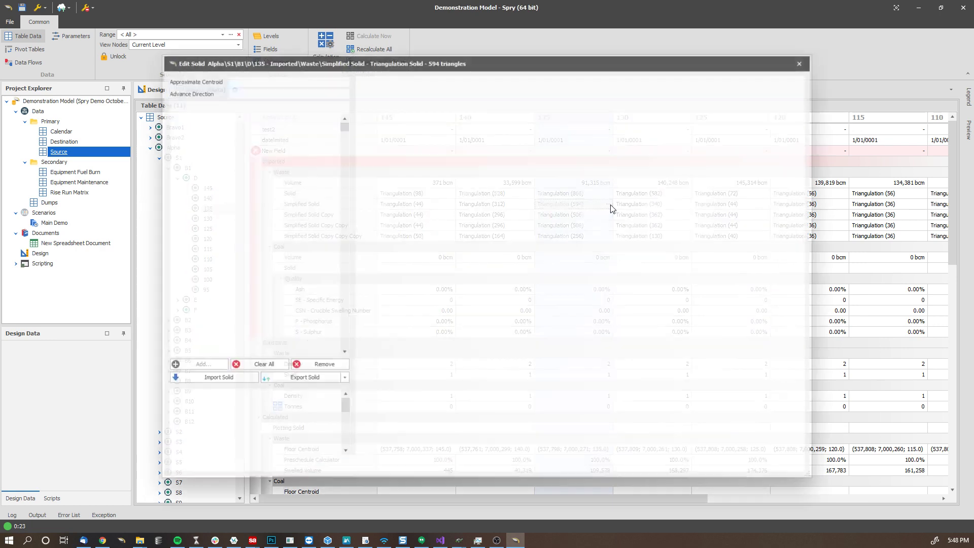
mouse_move(541, 239)
left_mouse_down()
mouse_move(507, 193)
mouse_move(542, 158)
mouse_move(556, 188)
left_mouse_up()
scroll(524, 231, "up", 3)
scroll(527, 233, "down", 4)
scroll(540, 198, "up", 4)
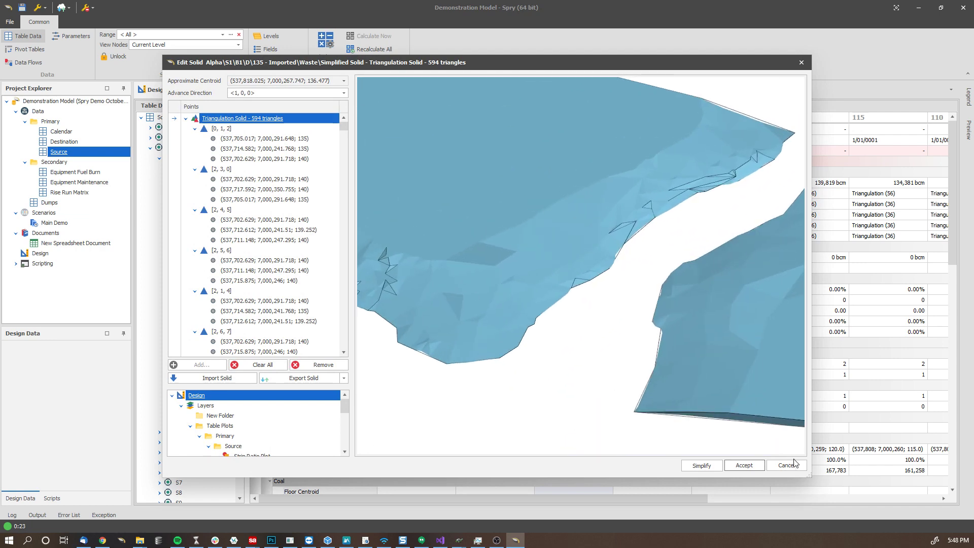
left_click(795, 464)
Examine the edges and surface detail of node 135's waste Simplified Solid Copy Copy Copy in 3D, and close it.
left_click(608, 237)
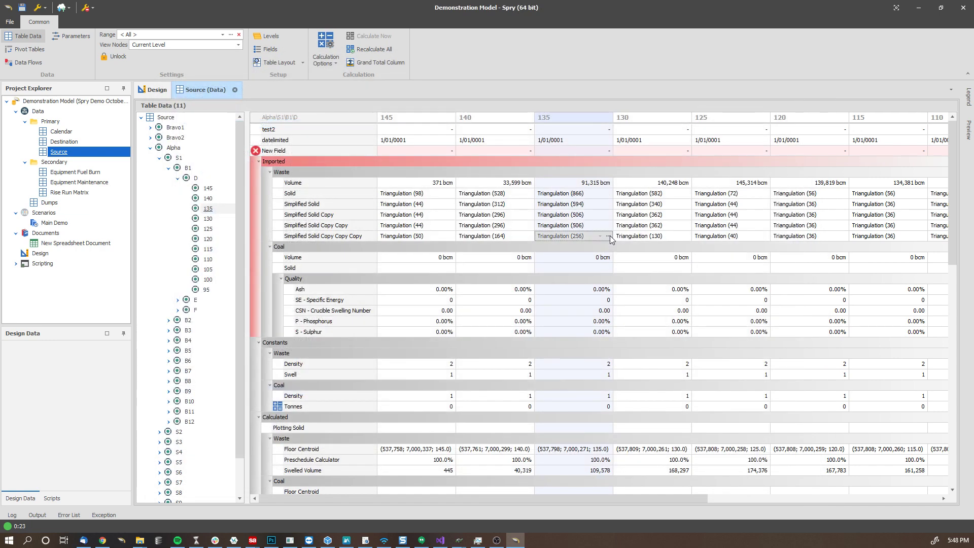
left_click(609, 237)
left_click_drag(592, 239, 544, 178)
scroll(618, 238, "up", 3)
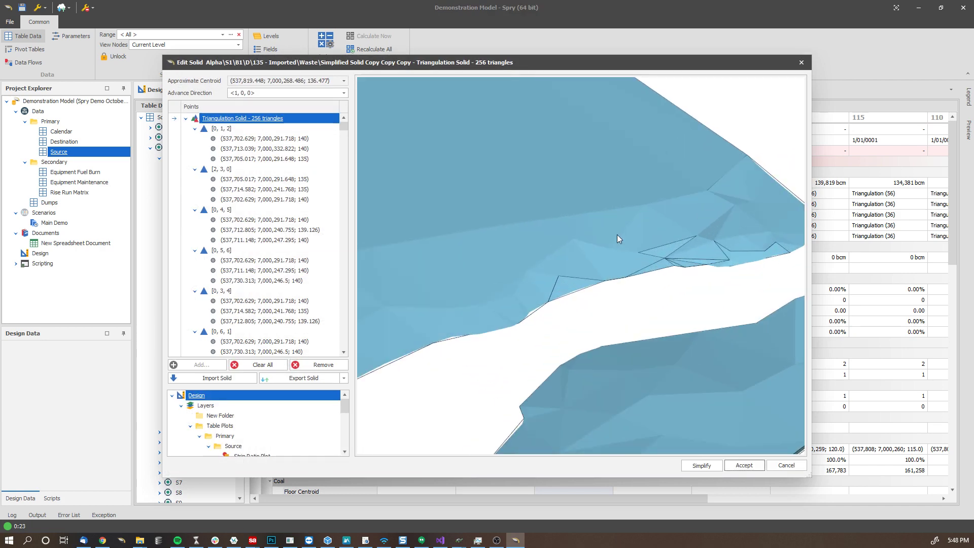
left_click_drag(635, 258, 739, 219)
scroll(670, 238, "up", 2)
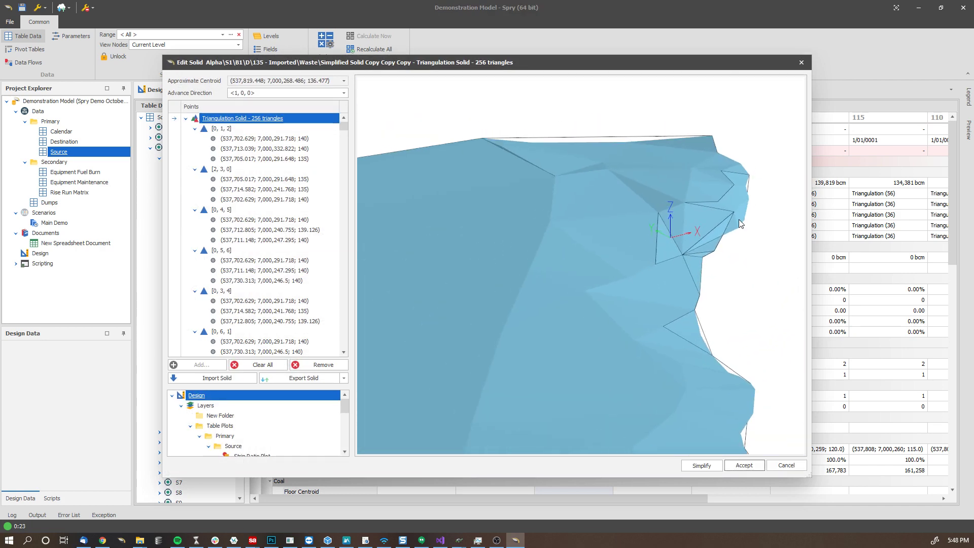
left_click_drag(645, 209, 589, 236)
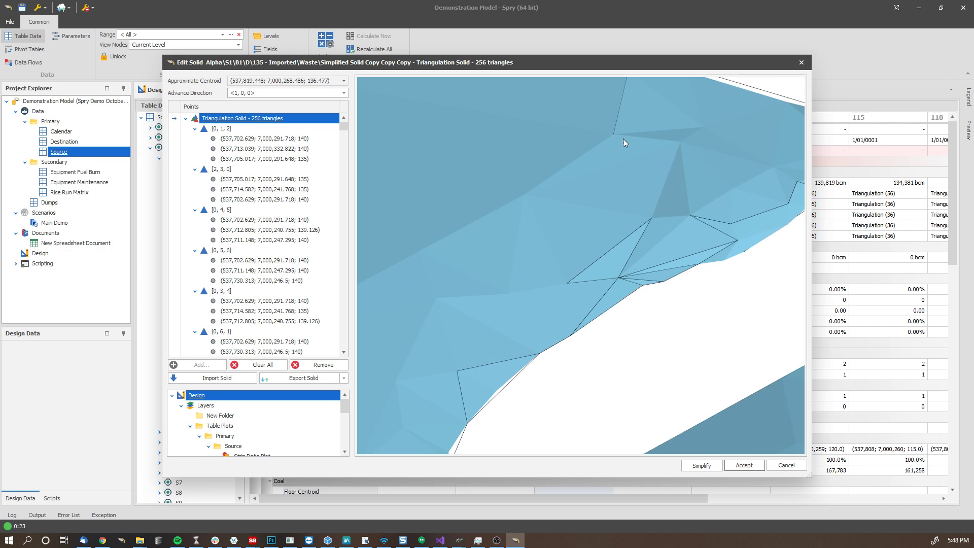
left_click(801, 64)
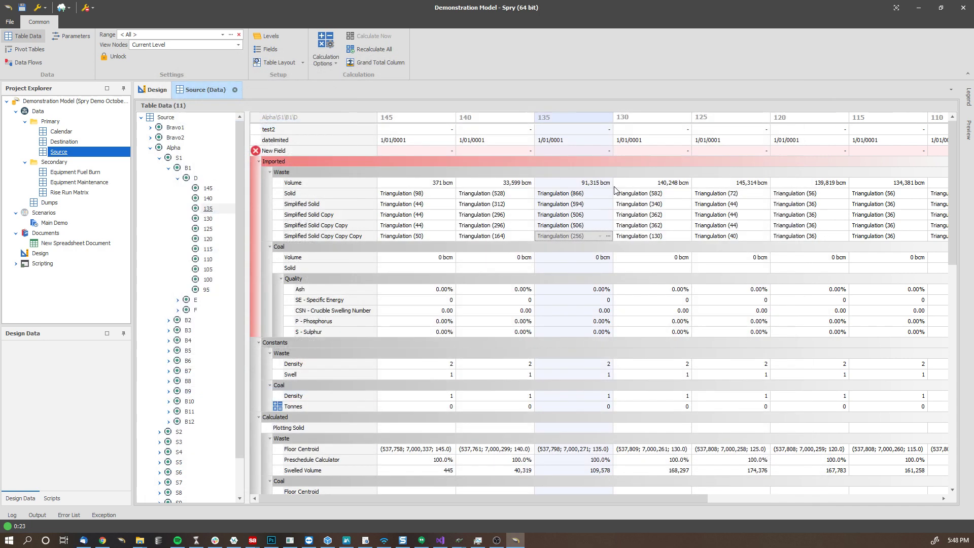
Reopen node 135's waste Simplified Solid to compare its surface detail with the coarser variant, and close it.
left_click(610, 206)
left_click(608, 204)
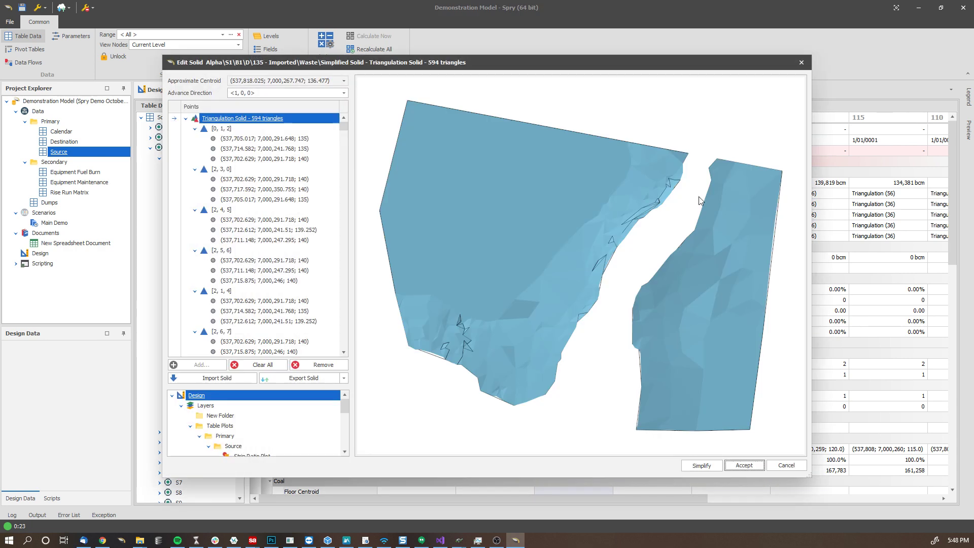
scroll(654, 153, "up", 6)
middle_click_drag(654, 146, 628, 174)
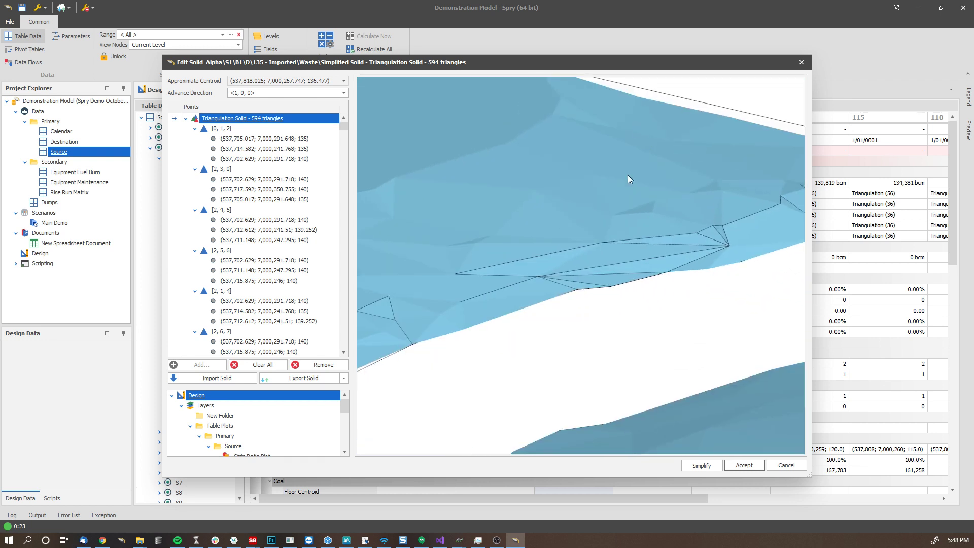
scroll(604, 179, "down", 3)
middle_click_drag(493, 227, 548, 297)
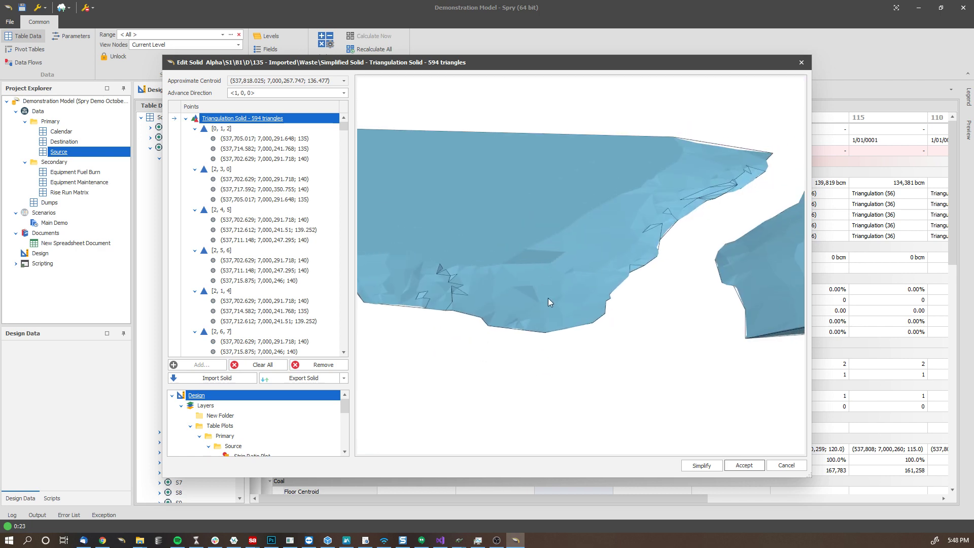
left_click(786, 468)
View node 135's waste Simplified Solid Copy Copy Copy once more for comparison, and cancel the solid editor.
left_click(608, 235)
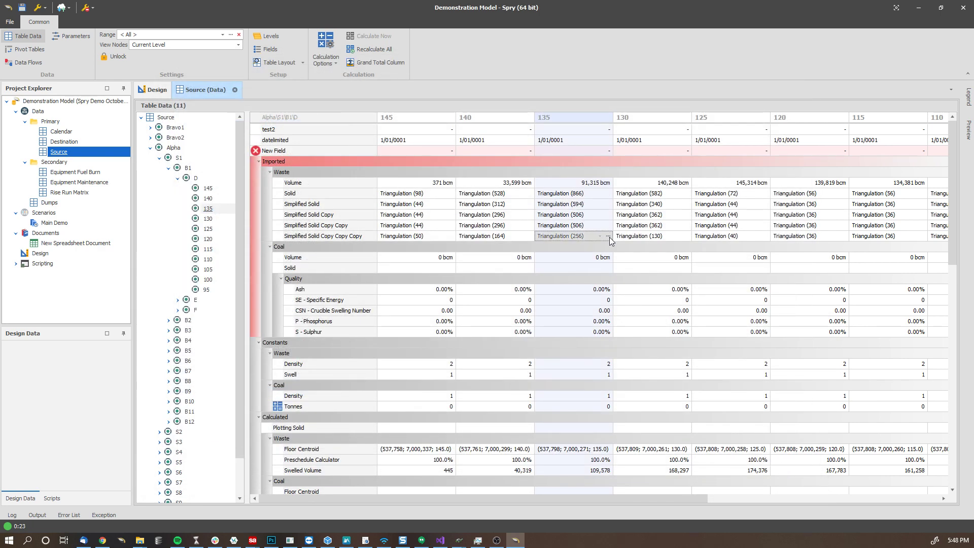
left_click(609, 237)
middle_click_drag(488, 162, 553, 234)
left_click(786, 466)
Inspect the original waste Solid of node 90 under Alpha\S1\B1\F in 3D, and cancel the solid editor.
left_click(196, 94)
left_click(178, 310)
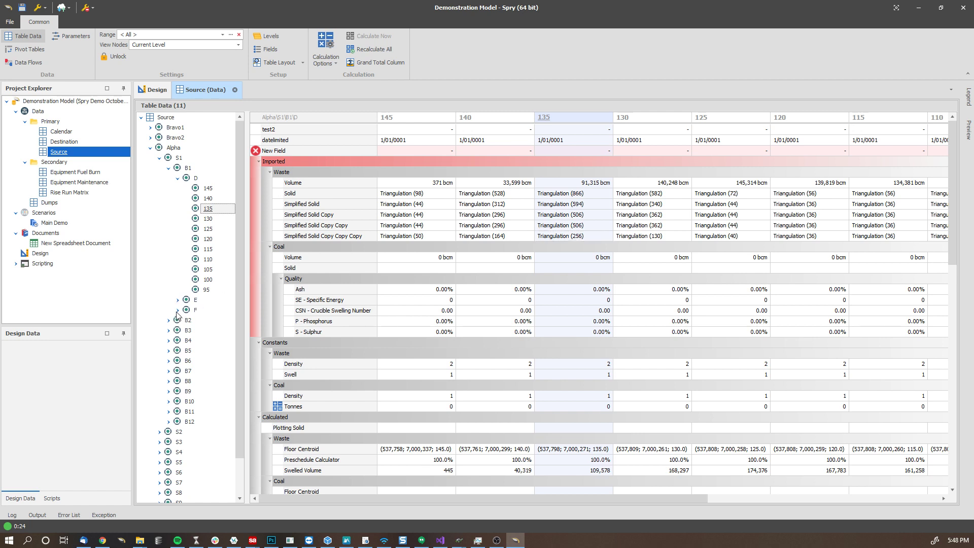
left_click(206, 330)
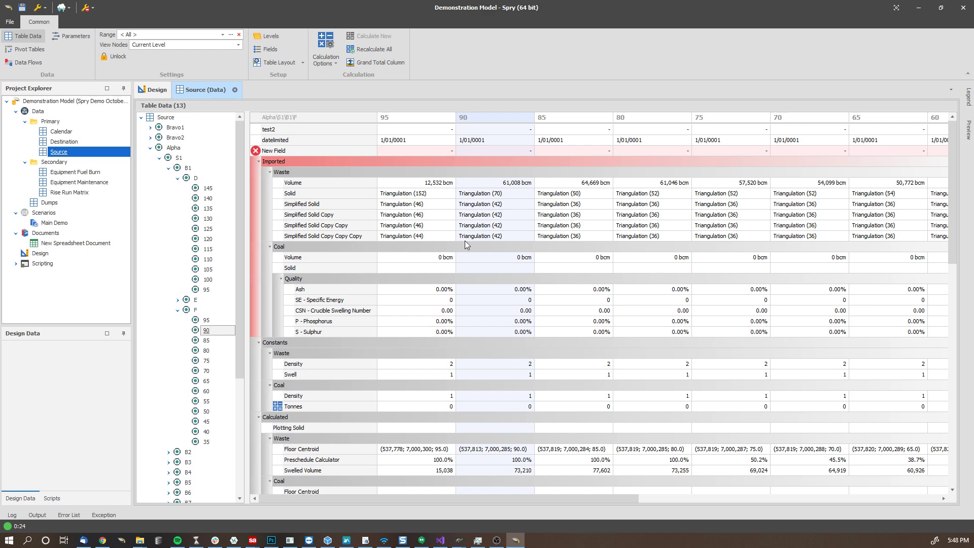
left_click(531, 196)
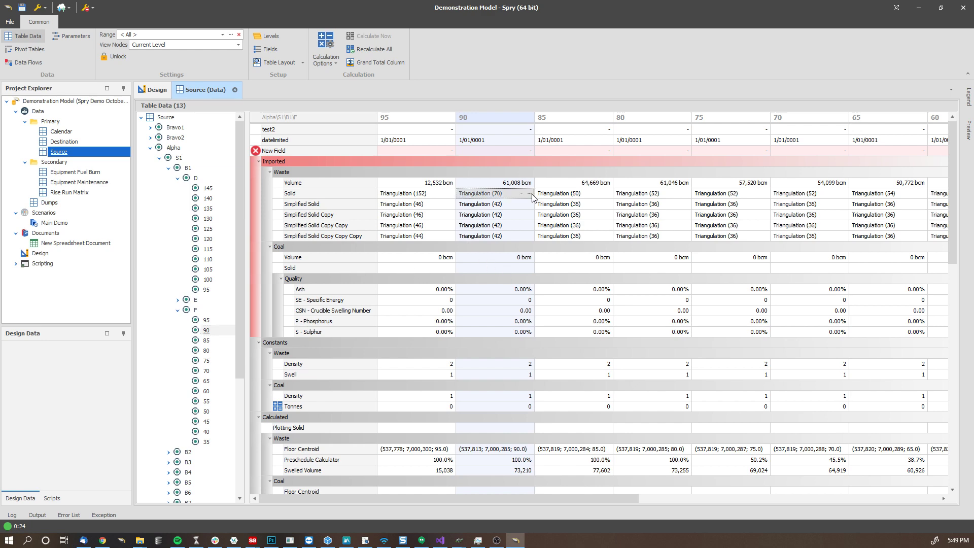
left_click(532, 194)
middle_click_drag(525, 242, 528, 132)
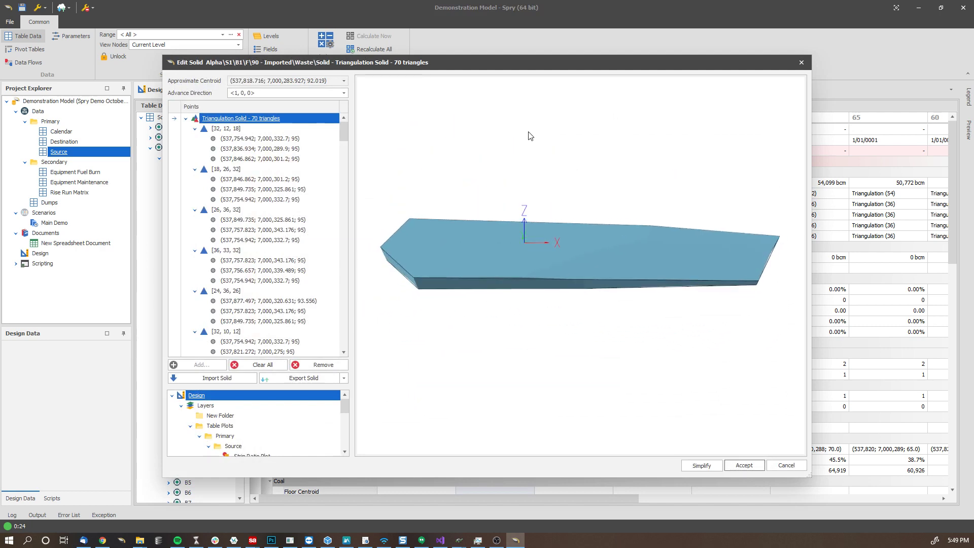
left_click(786, 465)
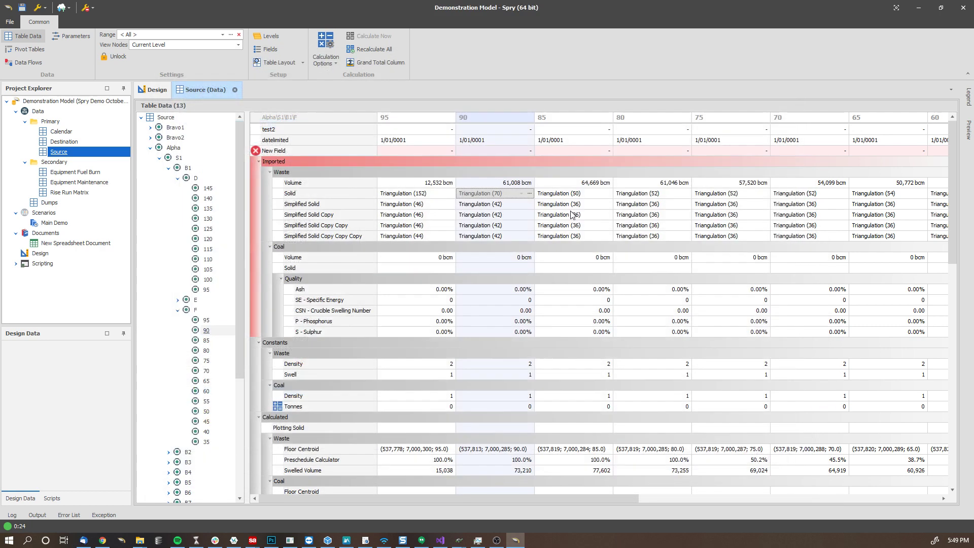
left_click(510, 205)
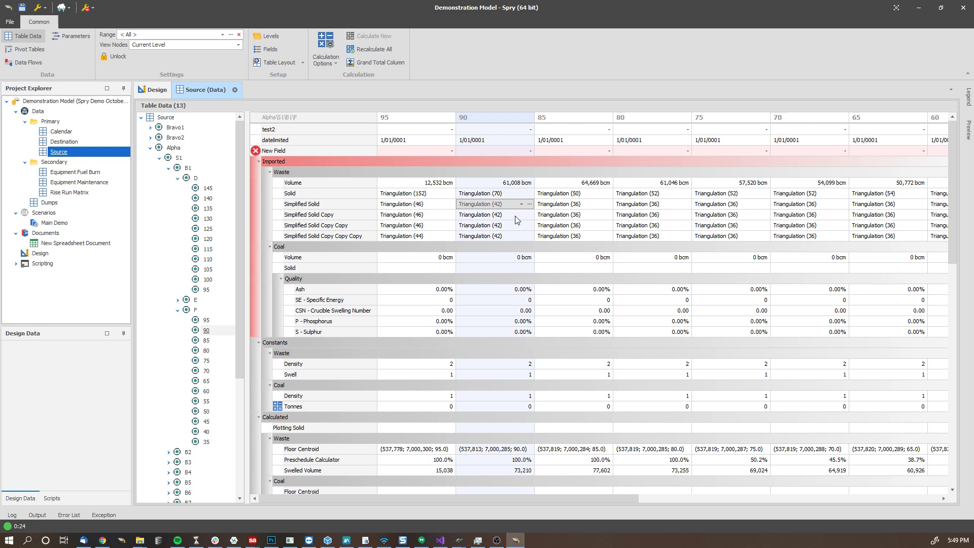
Add a Solid-type field to the Imported\Coal folder in the Source table's fields, and apply the change.
right_click(65, 151)
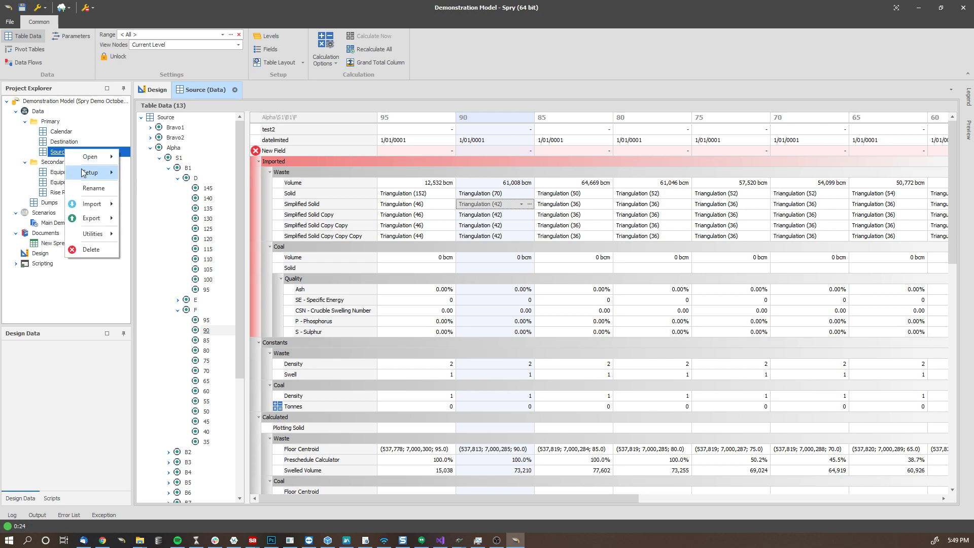
mouse_move(81, 171)
left_click(126, 202)
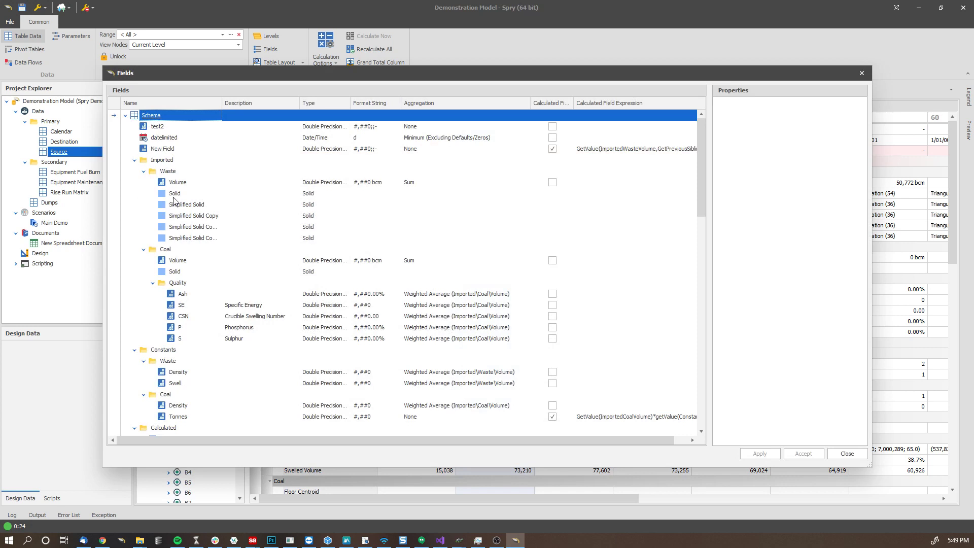
left_click(174, 203)
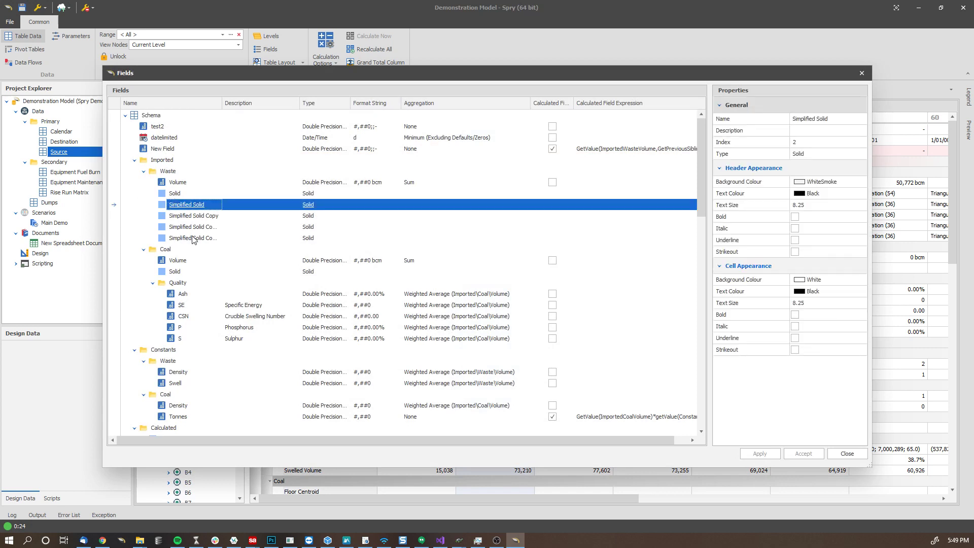
left_click(165, 249)
right_click(172, 249)
mouse_move(218, 257)
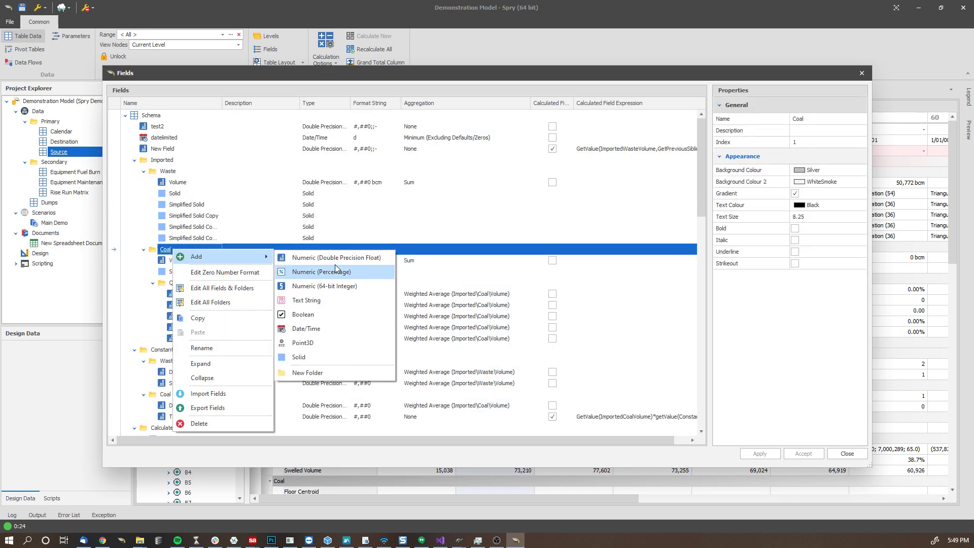
left_click(323, 358)
left_click(760, 453)
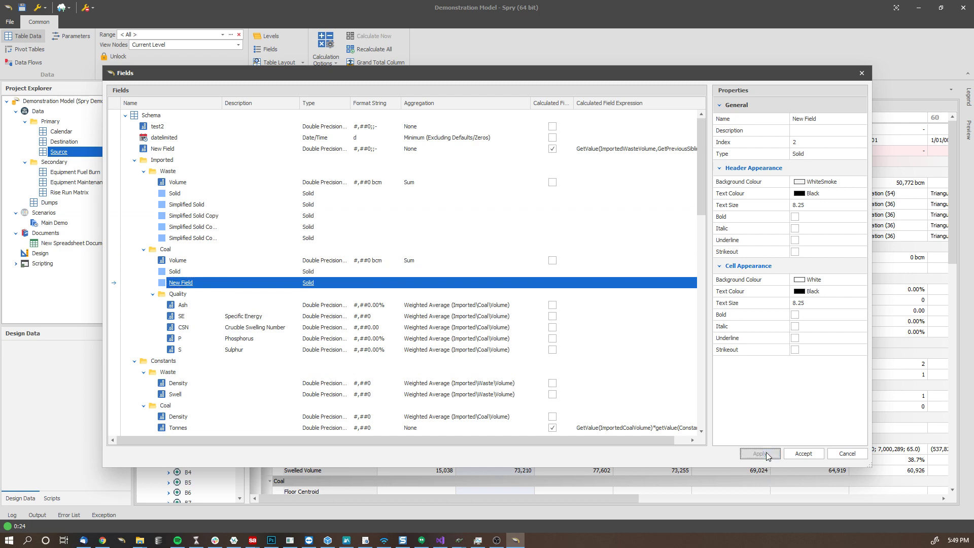
left_click(850, 453)
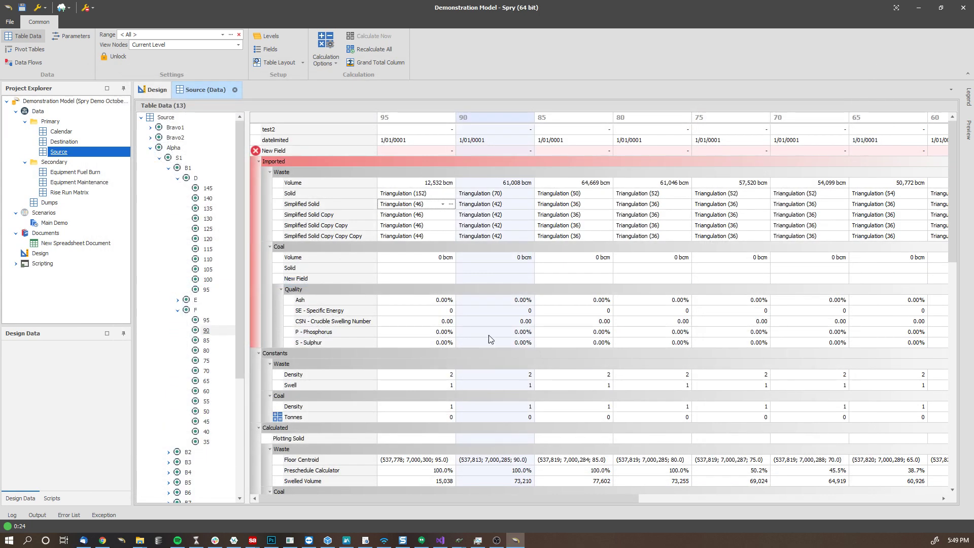
Set up Solid Simplification on Source to include Imported\Coal\Solid with target Imported\Coal\New Field, and cancel it without running.
right_click(77, 156)
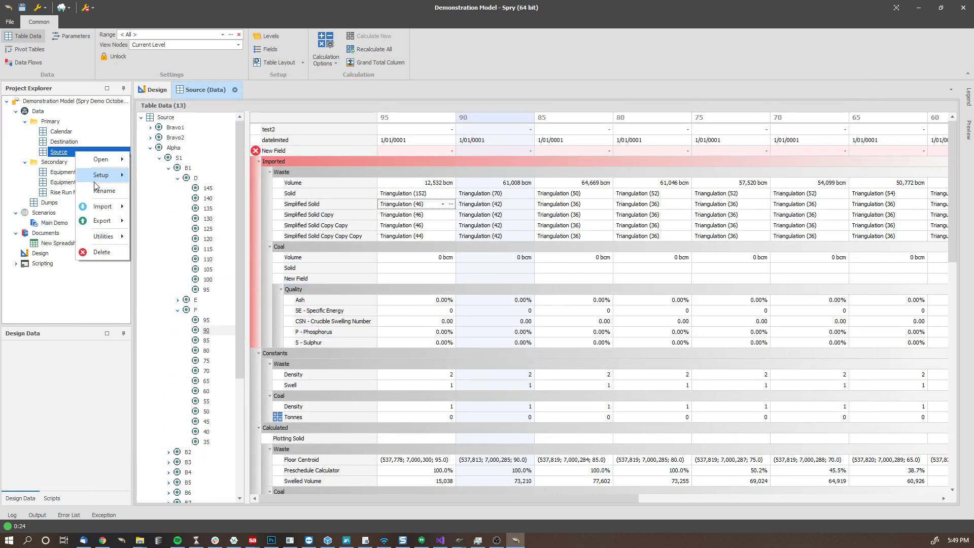
mouse_move(106, 236)
left_click(174, 252)
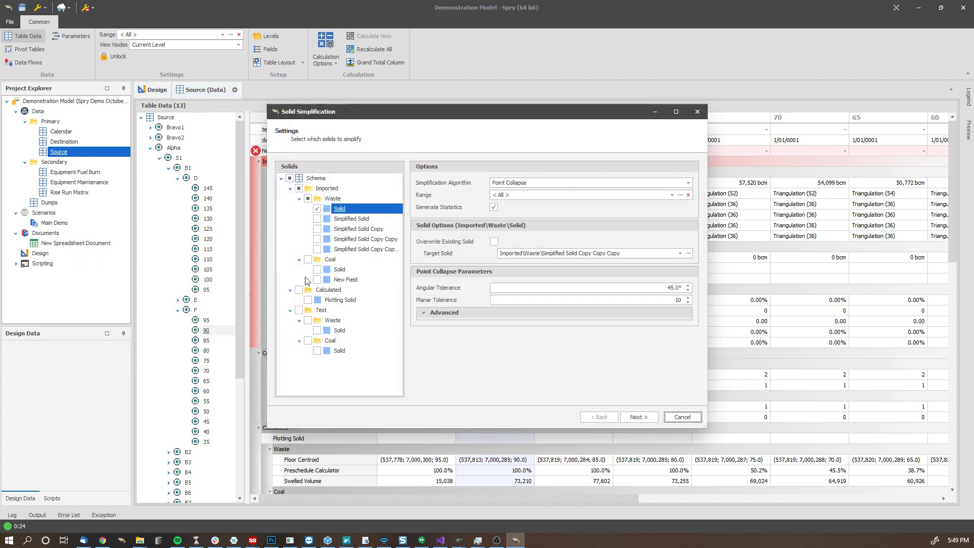
left_click(318, 269)
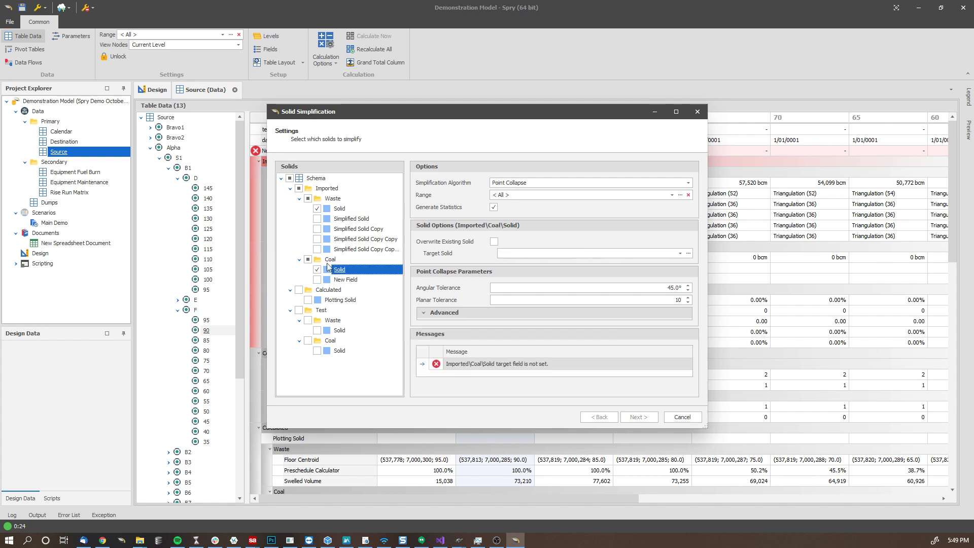
left_click(535, 253)
left_click(557, 367)
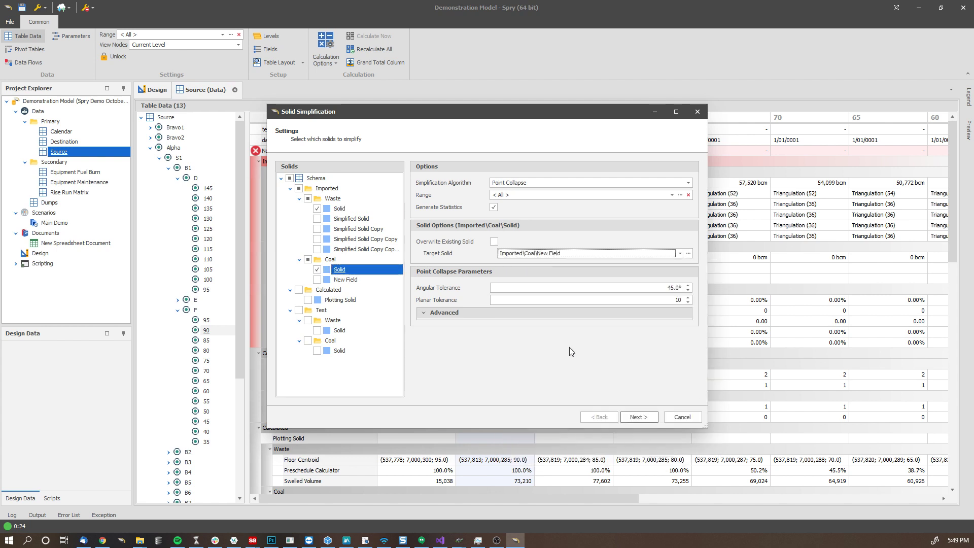
left_click(693, 420)
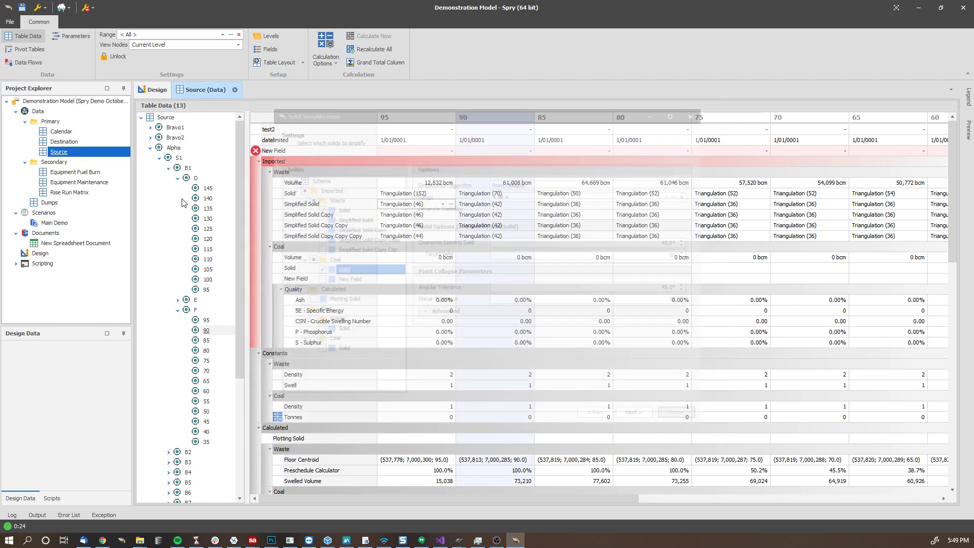
Open the productive processes setup of the Main Demo scenario.
left_click(54, 223)
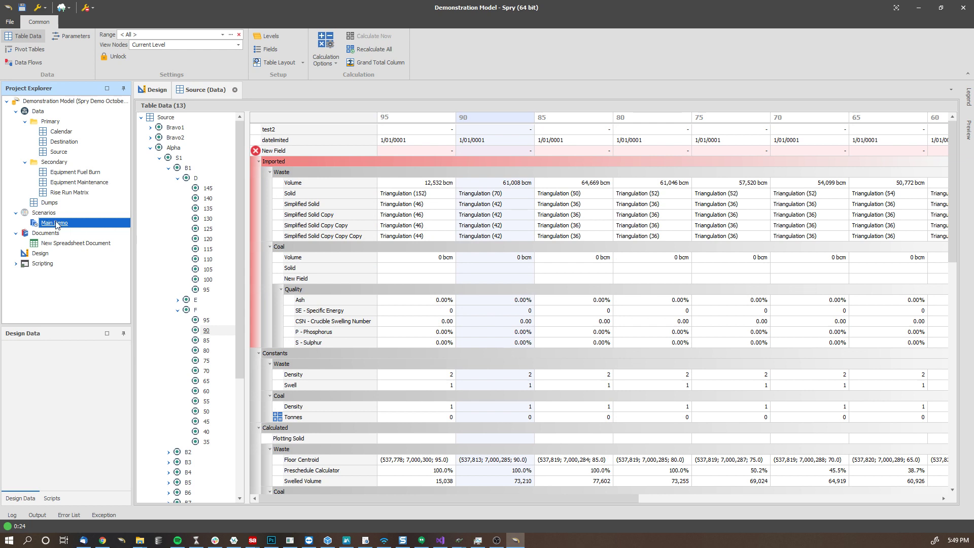
double_click(56, 225)
left_click(511, 264)
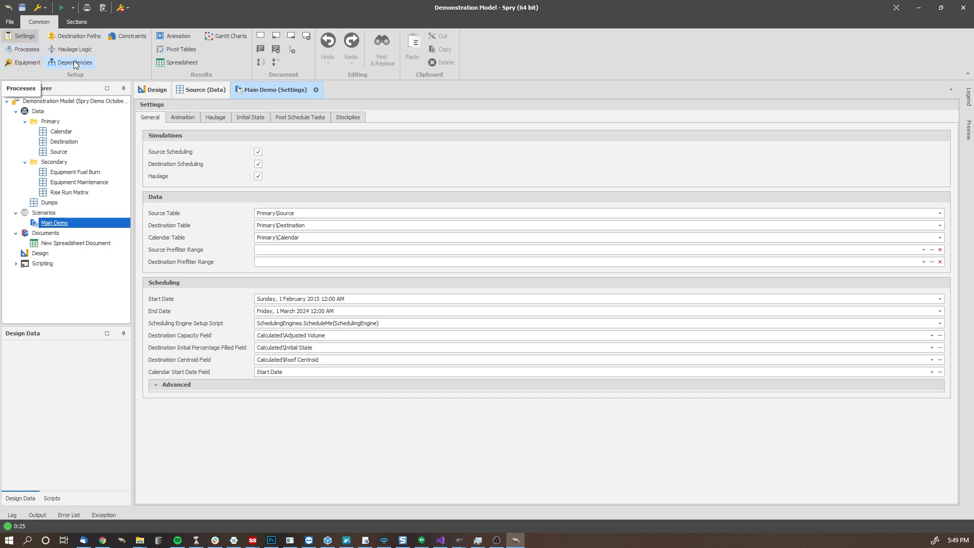
left_click(19, 62)
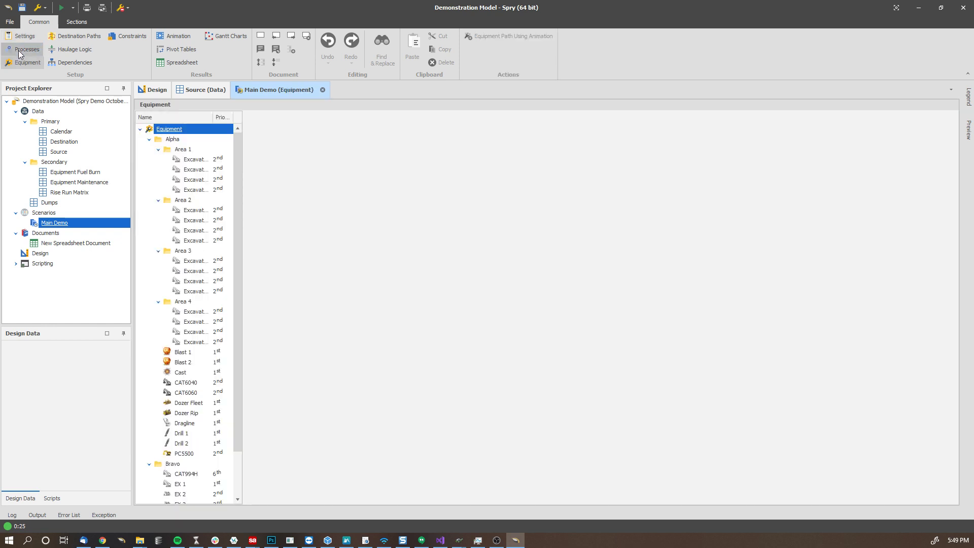
left_click(21, 50)
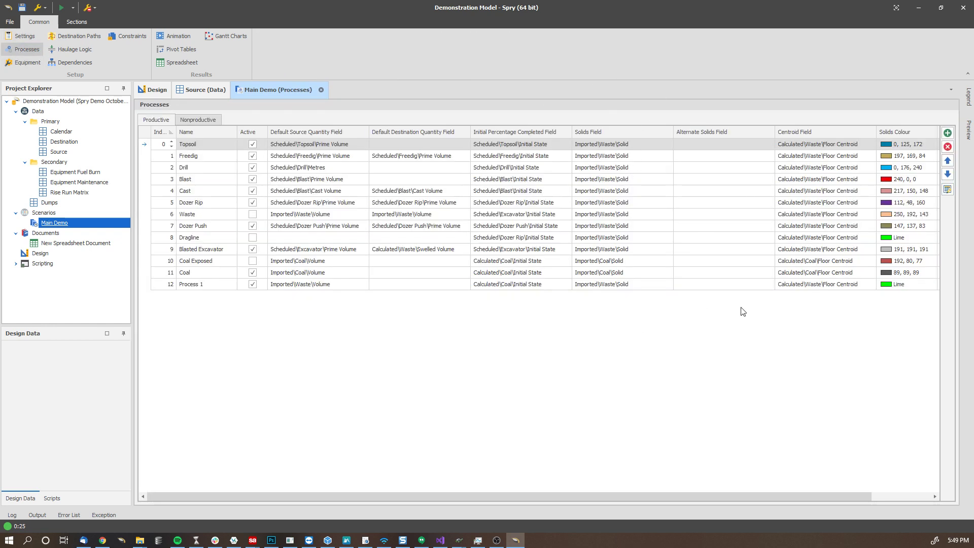
left_click(948, 190)
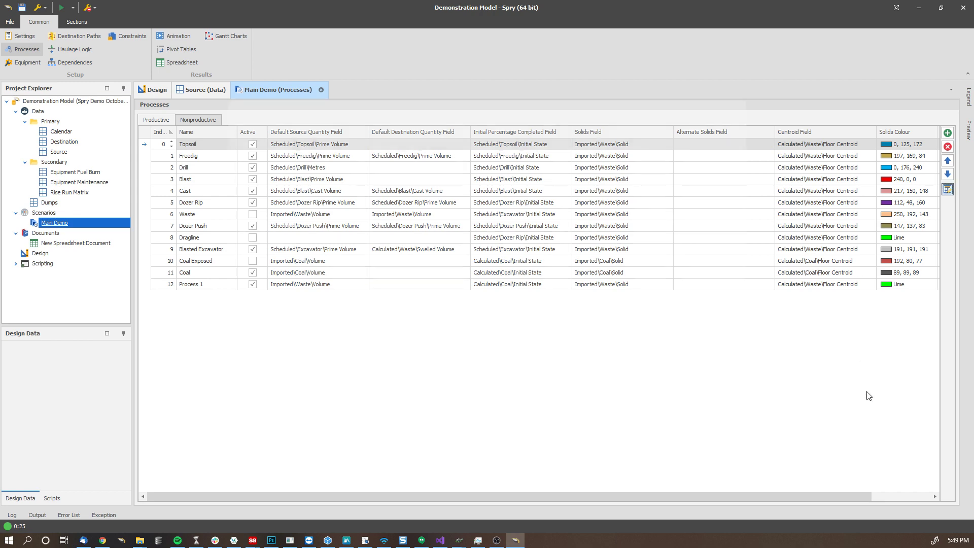
left_click(733, 426)
Set the Solids Field of Topsoil to Imported\Waste\Simplified Solid and of Coal Exposed to Imported\Coal\New Field.
left_click(652, 144)
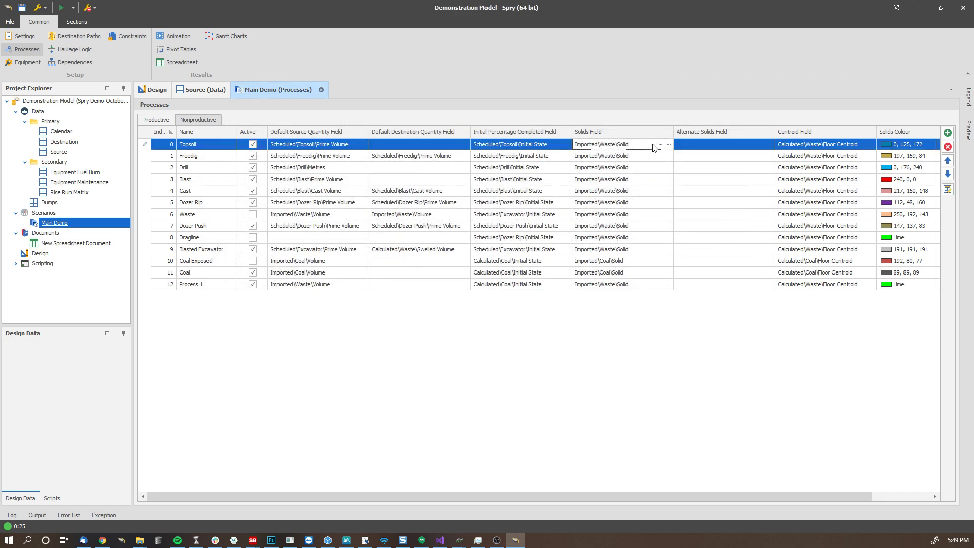
left_click(660, 144)
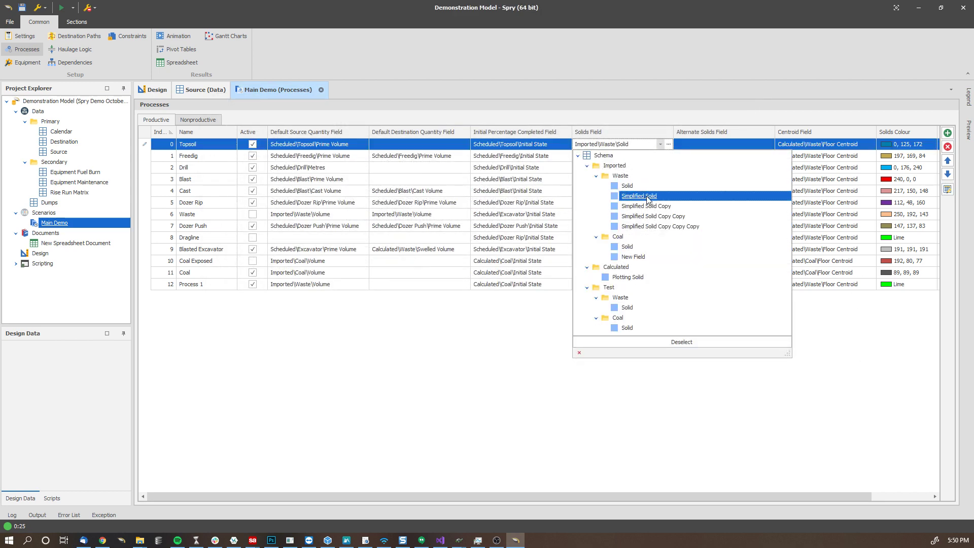
left_click(647, 196)
left_click(642, 156)
left_click(625, 154)
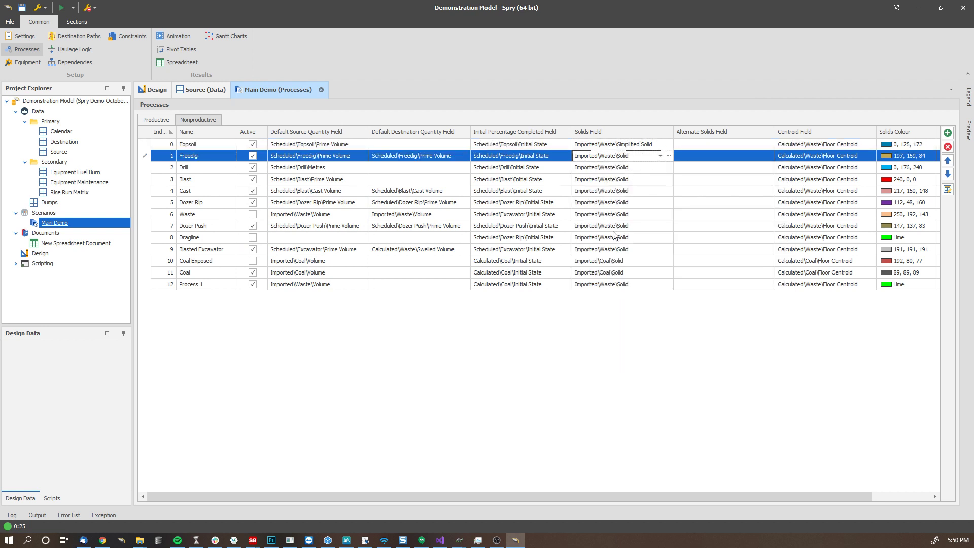
left_click(624, 260)
left_click(660, 261)
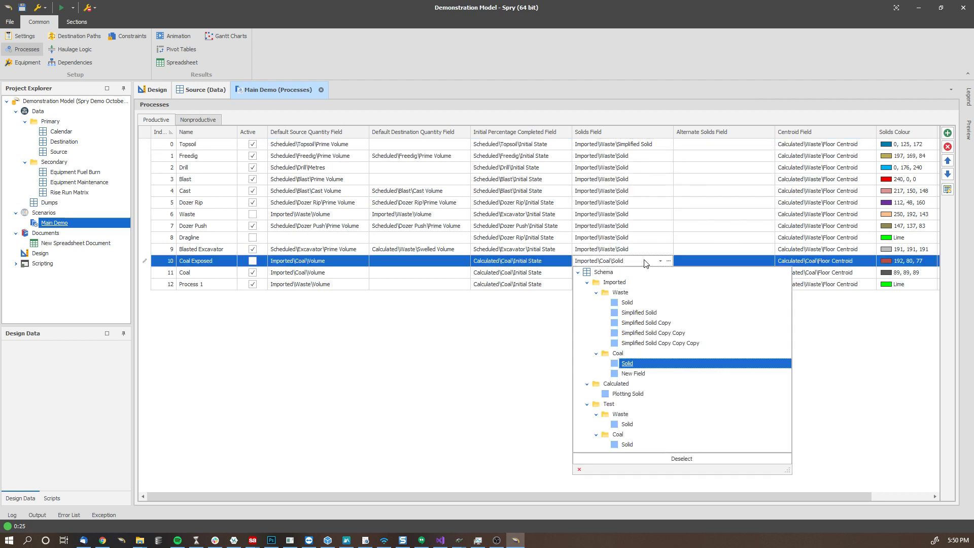
left_click(641, 374)
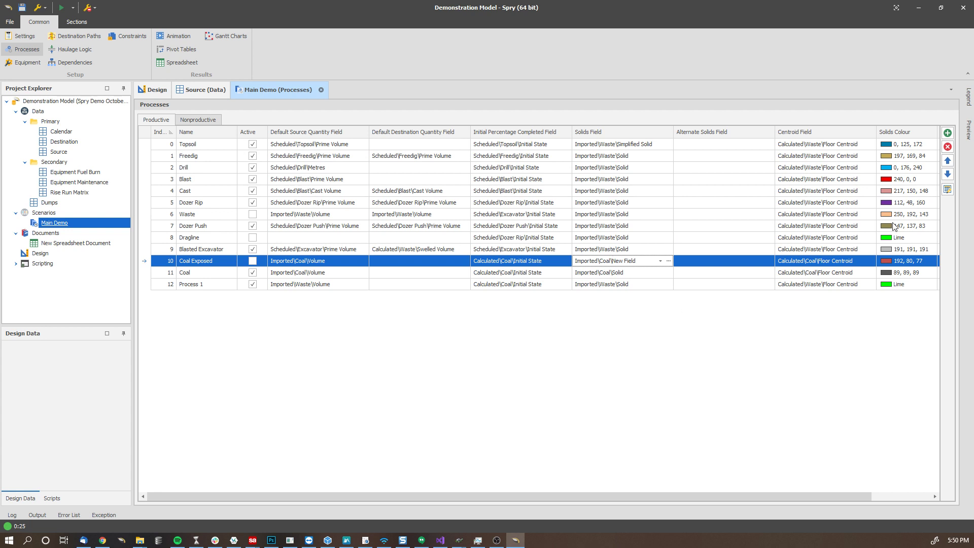
Bulk-edit the processes, copying Imported\Waste\Simplified Solid to all remaining waste processes and Imported\Coal\New Field to Coal, and accept.
left_click(948, 189)
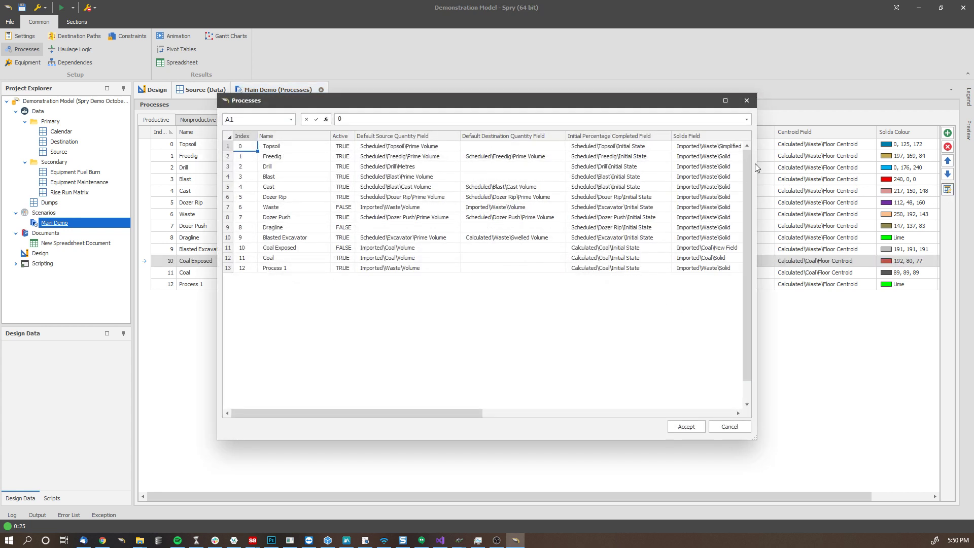
left_click_drag(759, 164, 877, 164)
left_click_drag(769, 148, 778, 262)
left_click(751, 252)
right_click(758, 228)
left_click(777, 250)
left_click(737, 271)
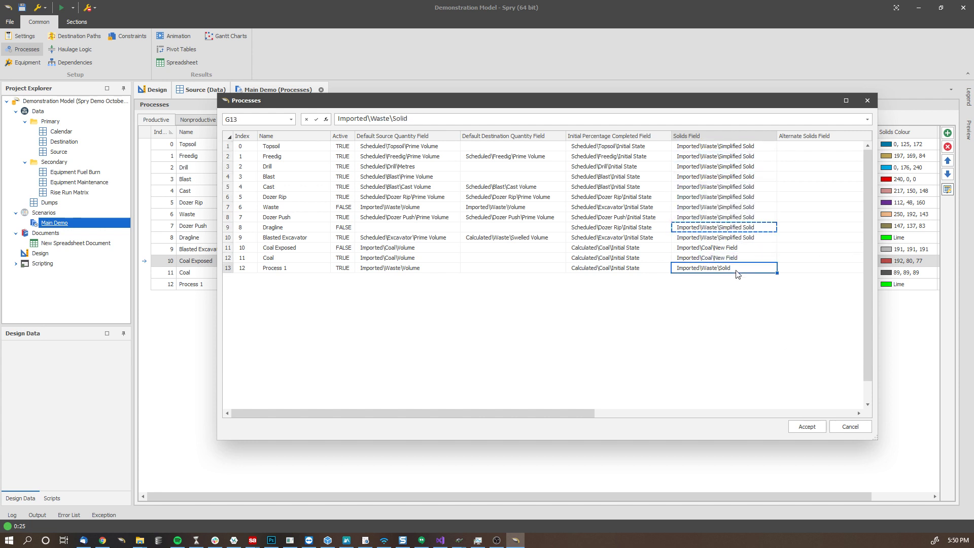
right_click(736, 270)
left_click(767, 303)
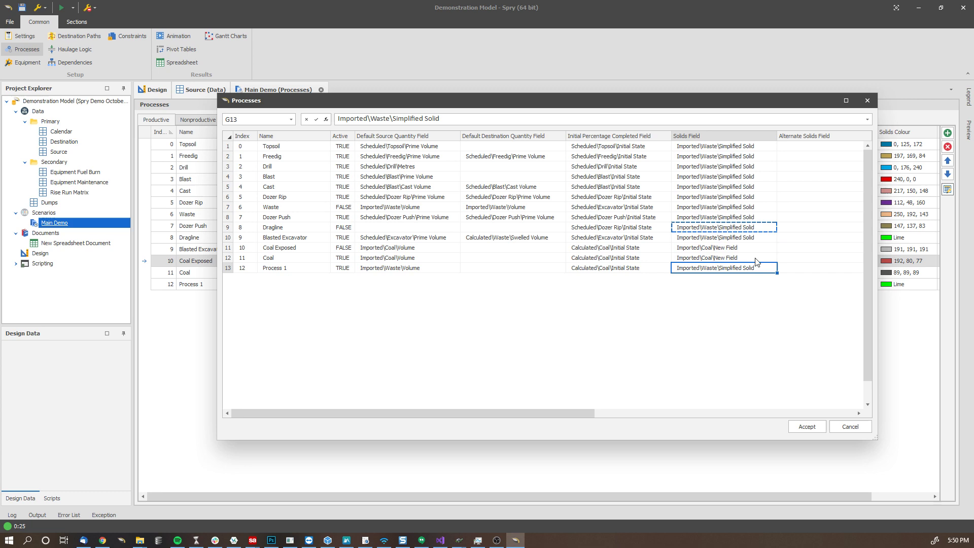
left_click(806, 424)
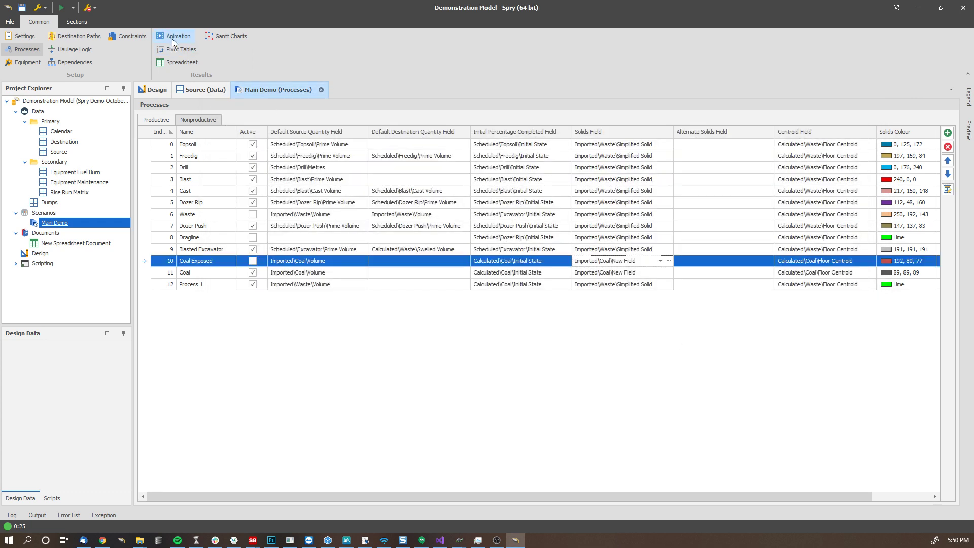
Open the Main Demo animation and examine the pit's solids and process blocks in 3D.
left_click(162, 36)
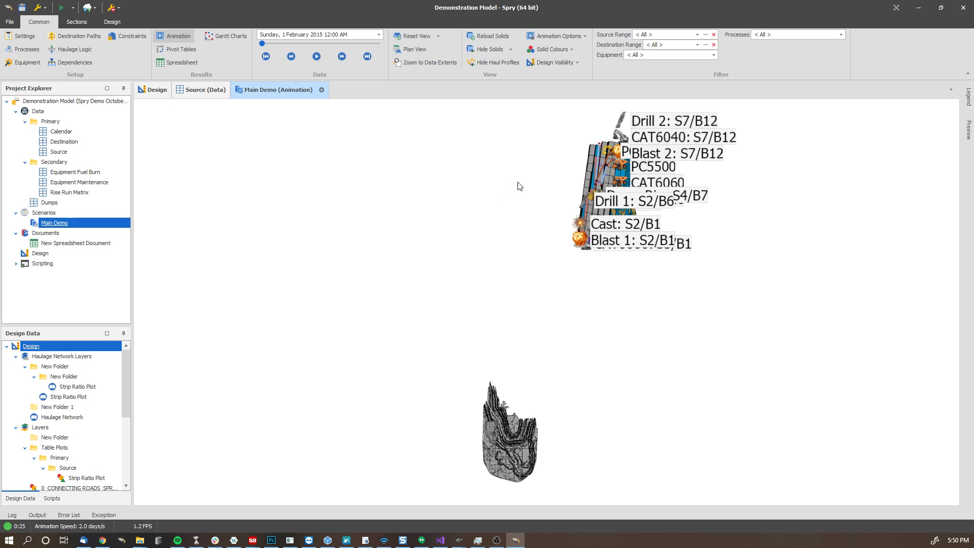
middle_click_drag(614, 180, 514, 218)
scroll(519, 162, "up", 4)
scroll(492, 208, "up", 4)
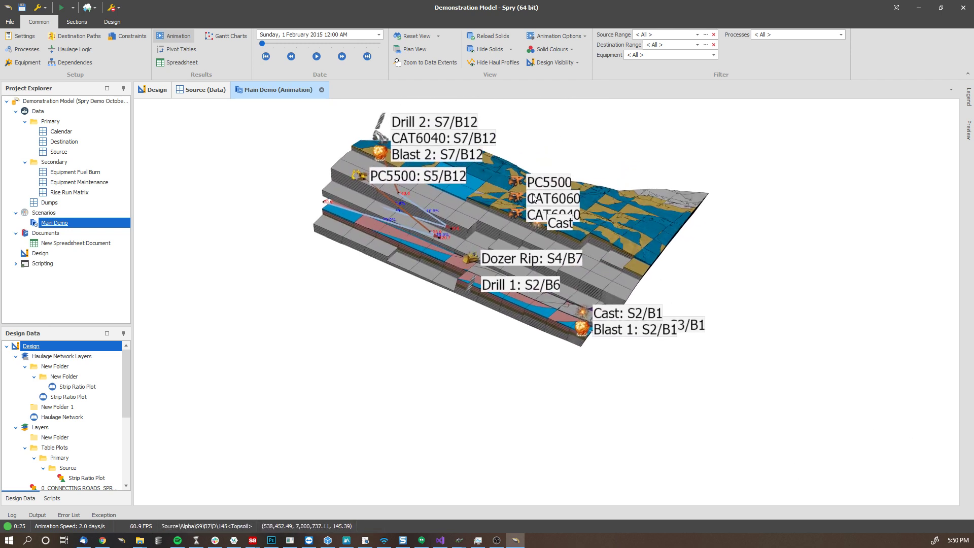
middle_click_drag(527, 214, 491, 240)
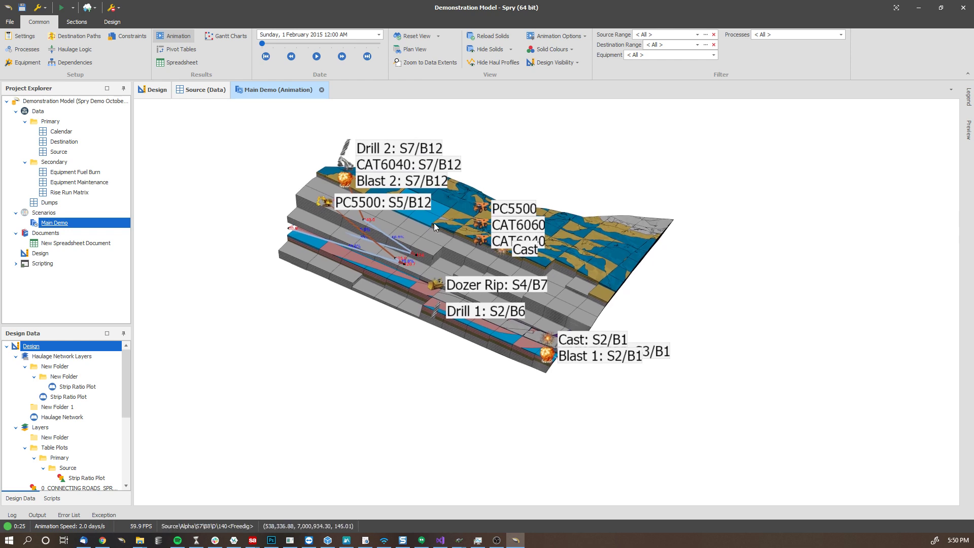
scroll(434, 223, "up", 2)
middle_click_drag(410, 221, 437, 218)
mouse_move(437, 217)
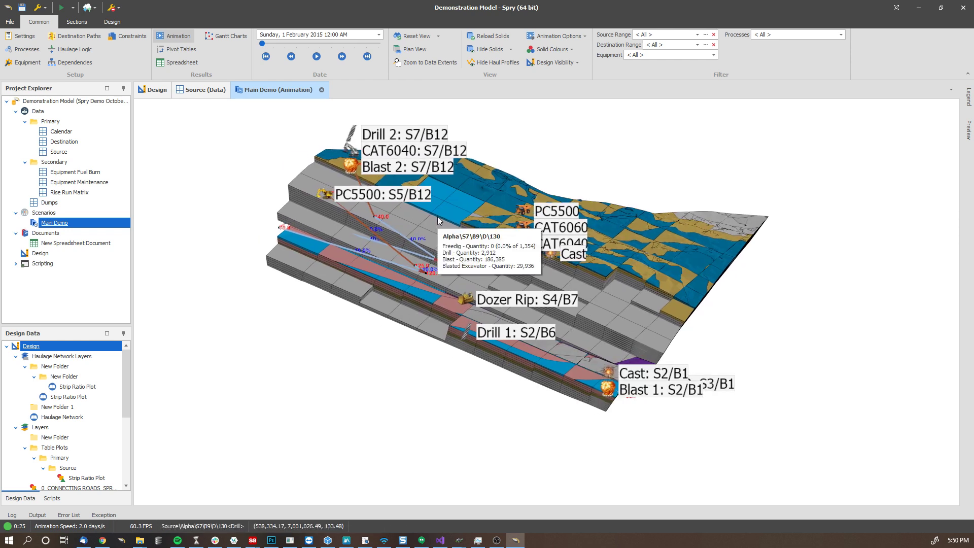
mouse_move(441, 196)
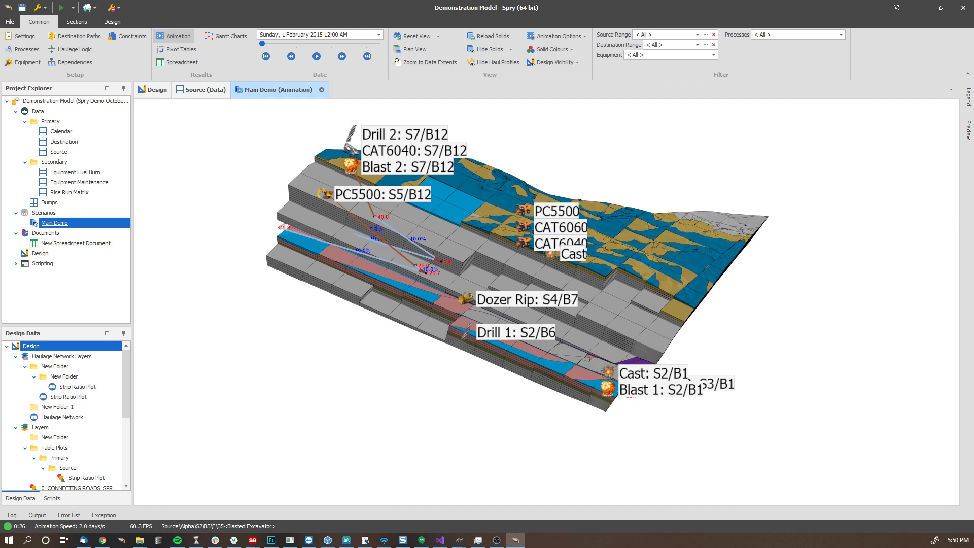
key("alt+Tab")
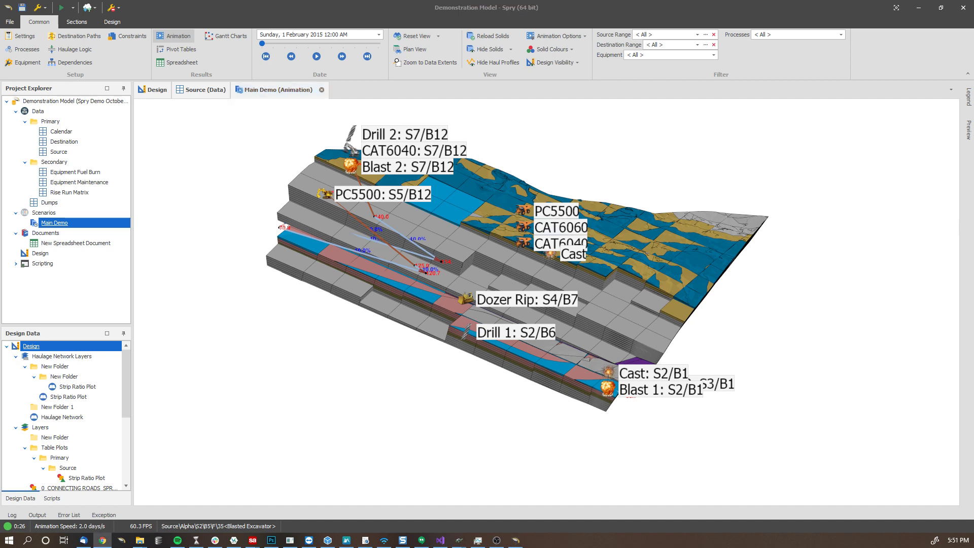